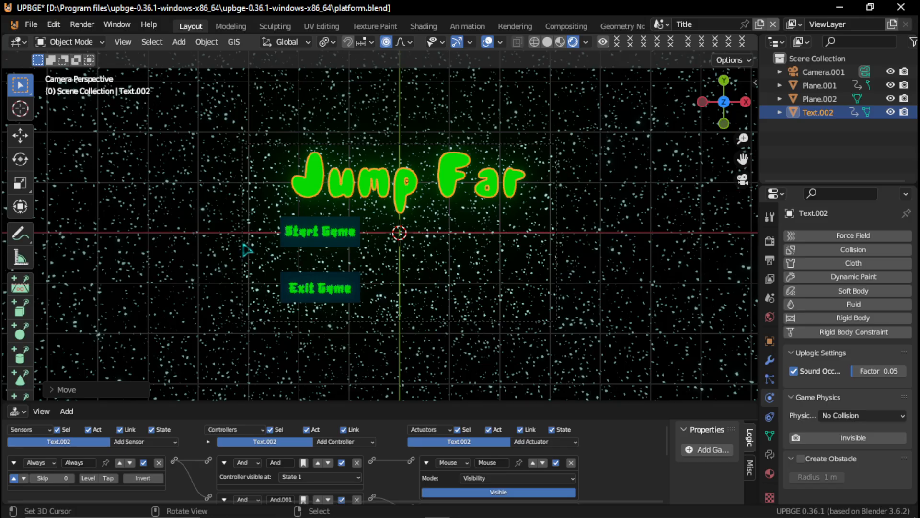
- Run the Title scene in the game engine to preview its menu, and stop the preview
{"action": "key", "text": "p"}
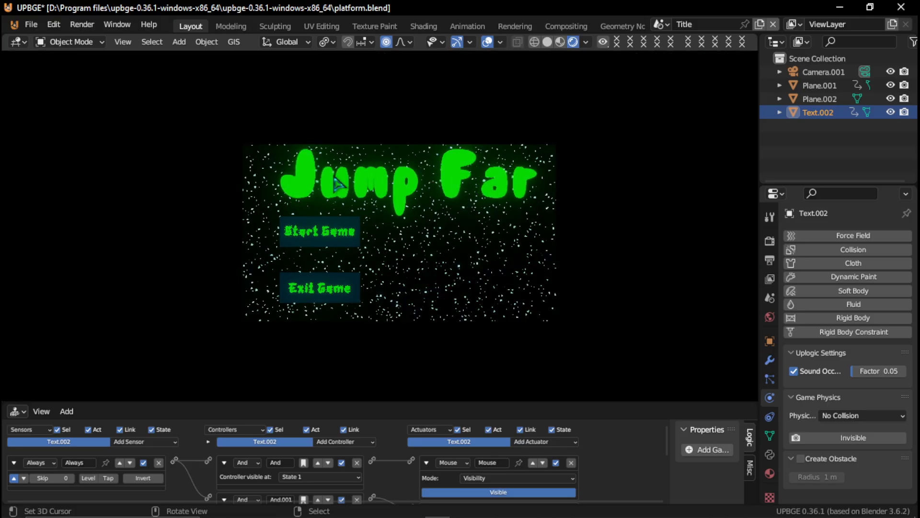
{"action": "key", "text": "Escape"}
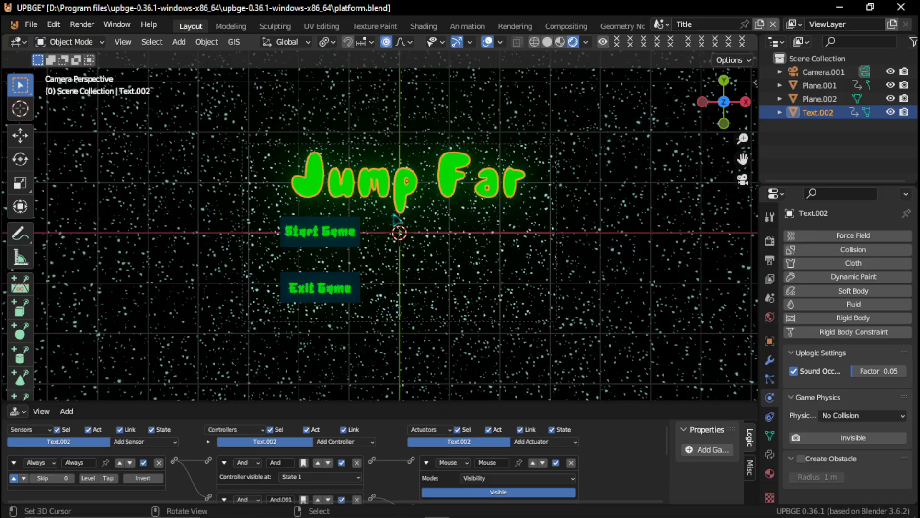
- Run the Title scene again in a larger view and start play with its Start Game button
{"action": "scroll", "coordinate": [400, 229], "scroll_direction": "up", "scroll_amount": 3}
{"action": "scroll", "coordinate": [399, 229], "scroll_direction": "down", "scroll_amount": 1}
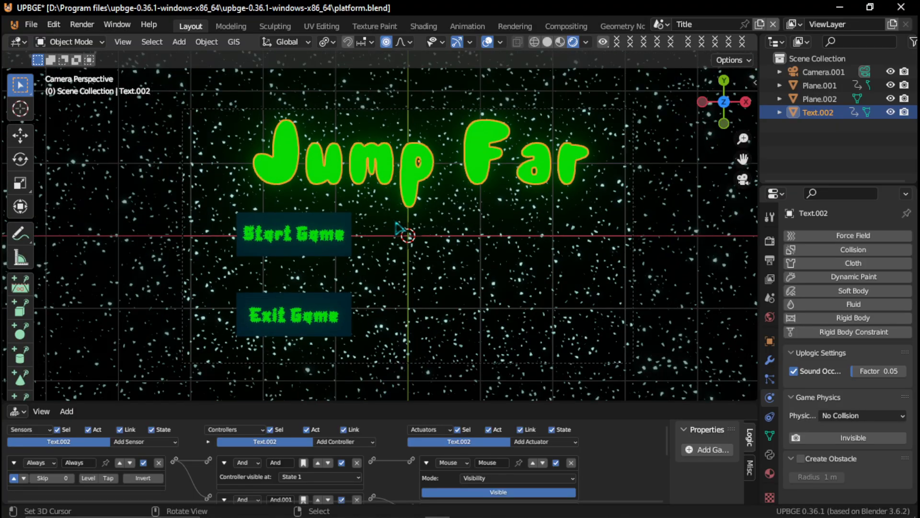
{"action": "scroll", "coordinate": [399, 228], "scroll_direction": "up", "scroll_amount": 1}
{"action": "key", "text": "p"}
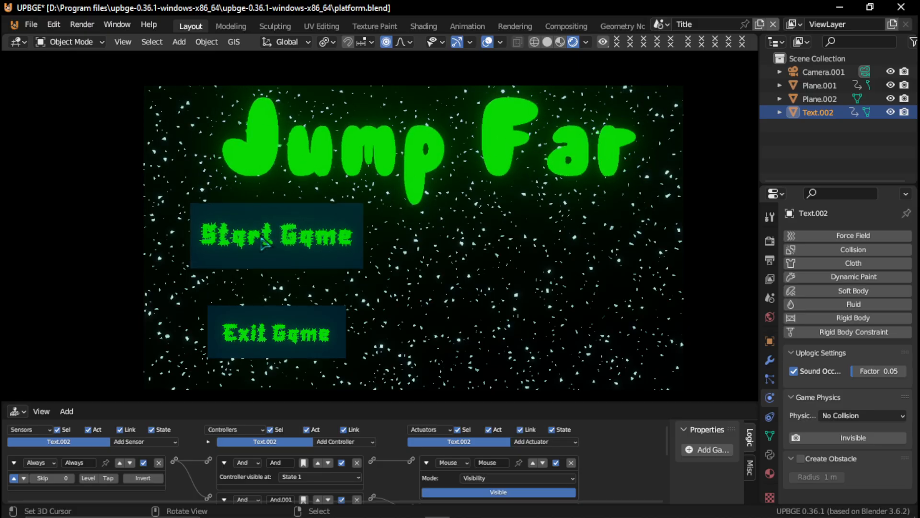
{"action": "left_click", "coordinate": [326, 252]}
- Test the level by moving and jumping the red cube across the platforms, and quit with Exit Game on the title screen
{"action": "key", "text": "Right"}
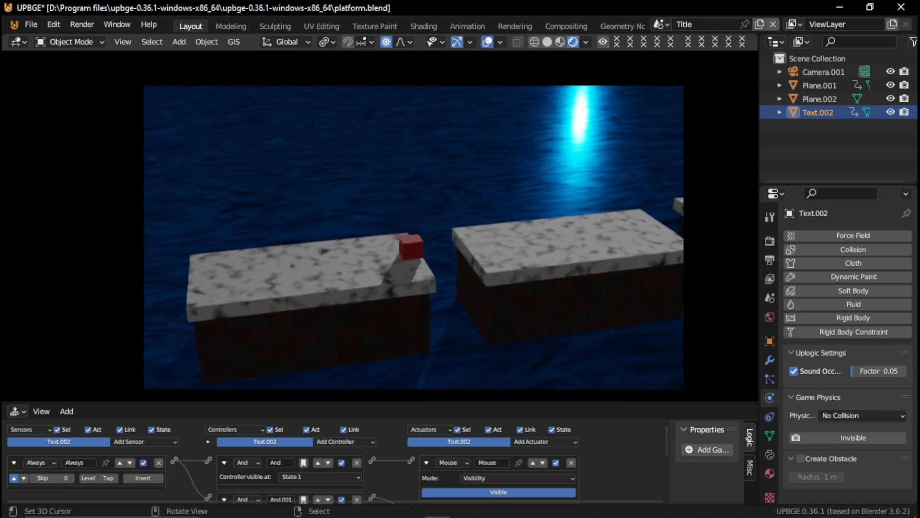
{"action": "key", "text": "space"}
{"action": "key", "text": "Right"}
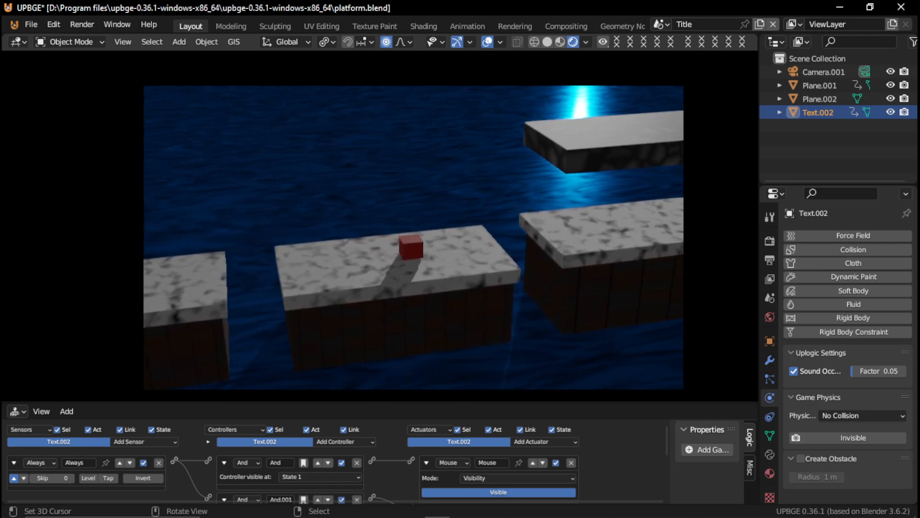
{"action": "key", "text": "Right"}
{"action": "key", "text": "space"}
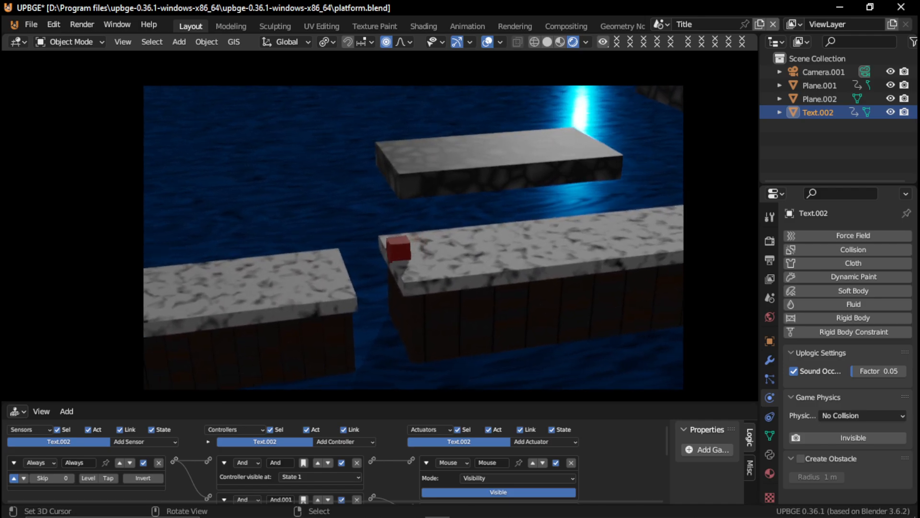
{"action": "key", "text": "Left"}
{"action": "left_click", "coordinate": [279, 207]}
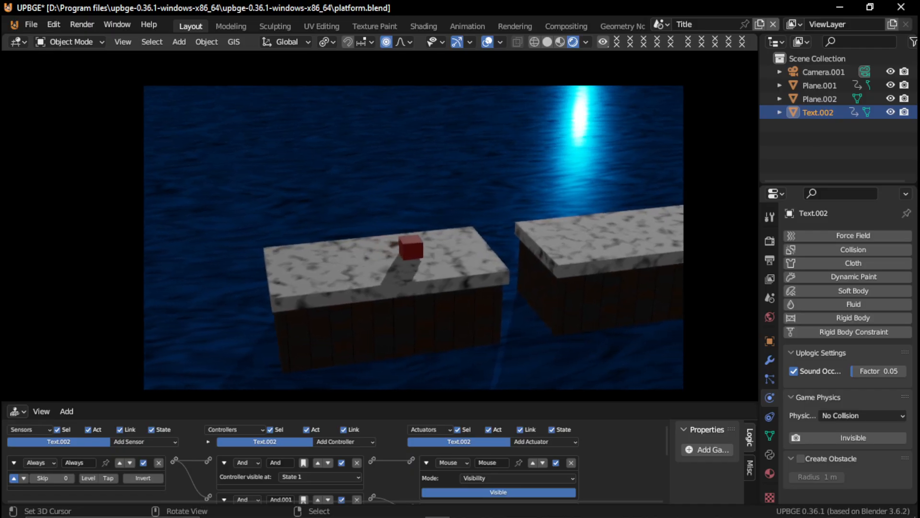
{"action": "key", "text": "Right"}
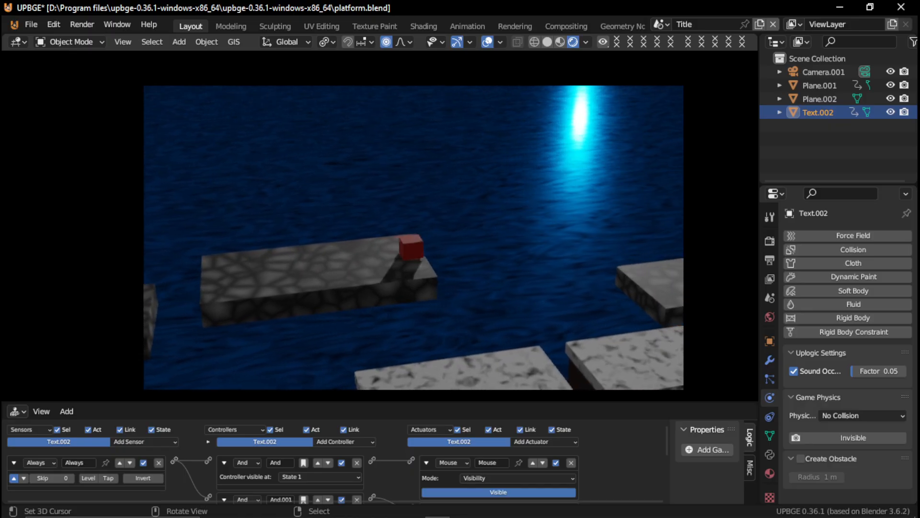
{"action": "key", "text": "space"}
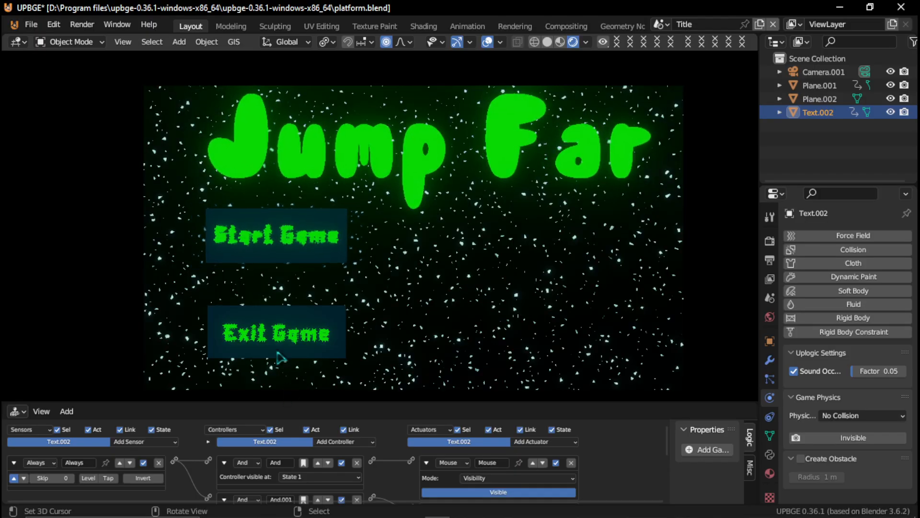
{"action": "left_click", "coordinate": [258, 349]}
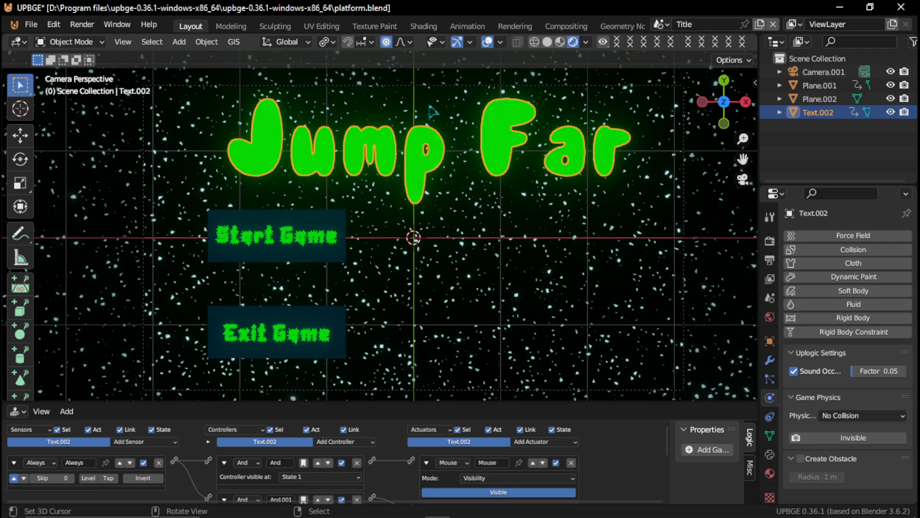
{"action": "left_click", "coordinate": [656, 23]}
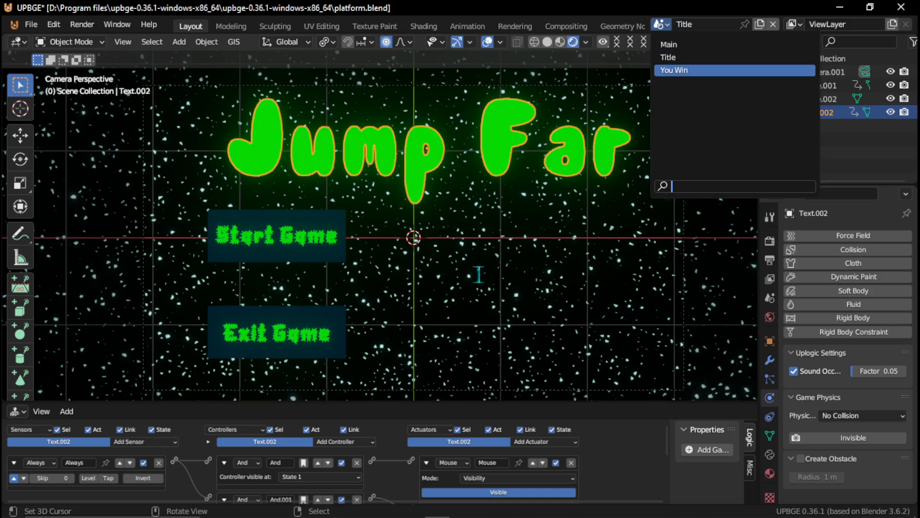
{"action": "left_click", "coordinate": [467, 317]}
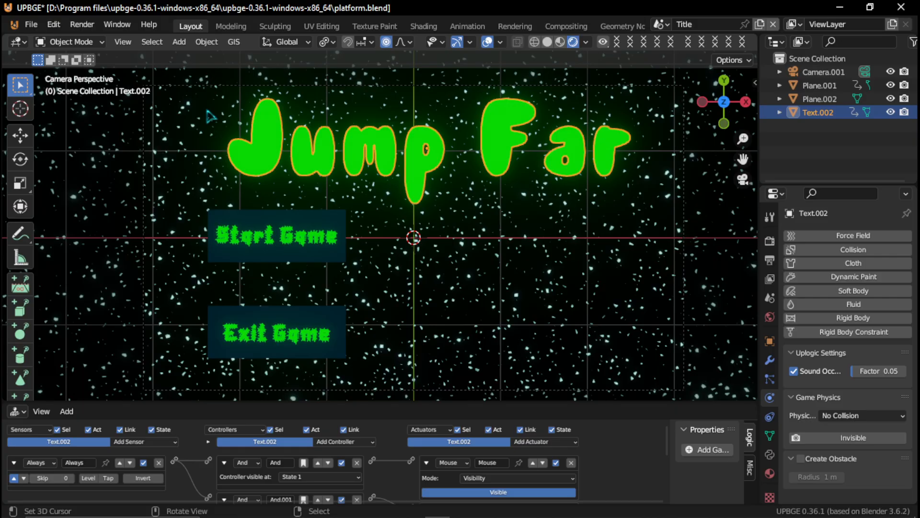
- Search the add-on preferences for "run" and show the details of the Save As Game Engine Runtime add-on
{"action": "left_click", "coordinate": [31, 25]}
{"action": "left_click", "coordinate": [55, 26]}
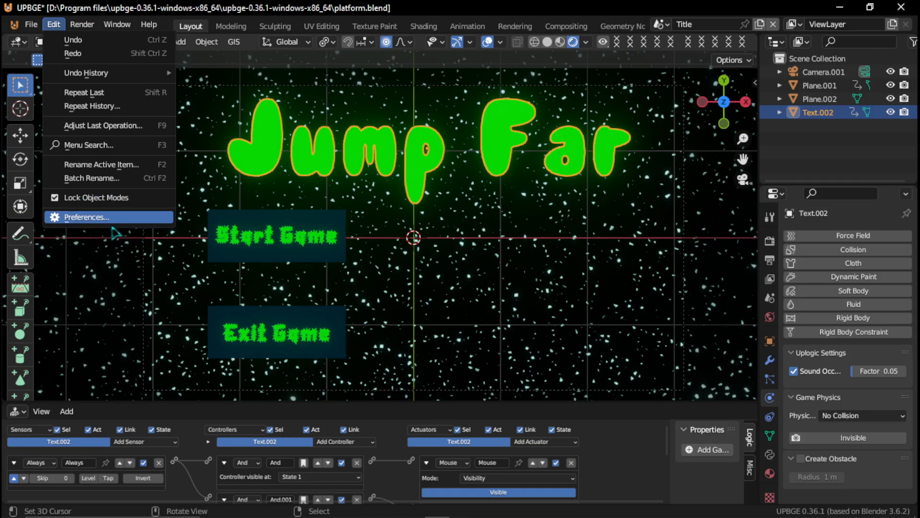
{"action": "left_click", "coordinate": [114, 222]}
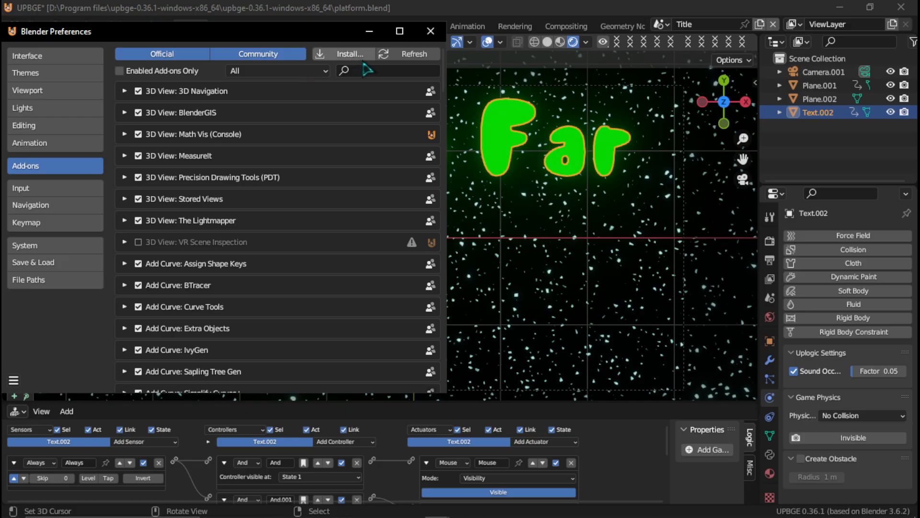
{"action": "left_click", "coordinate": [377, 72]}
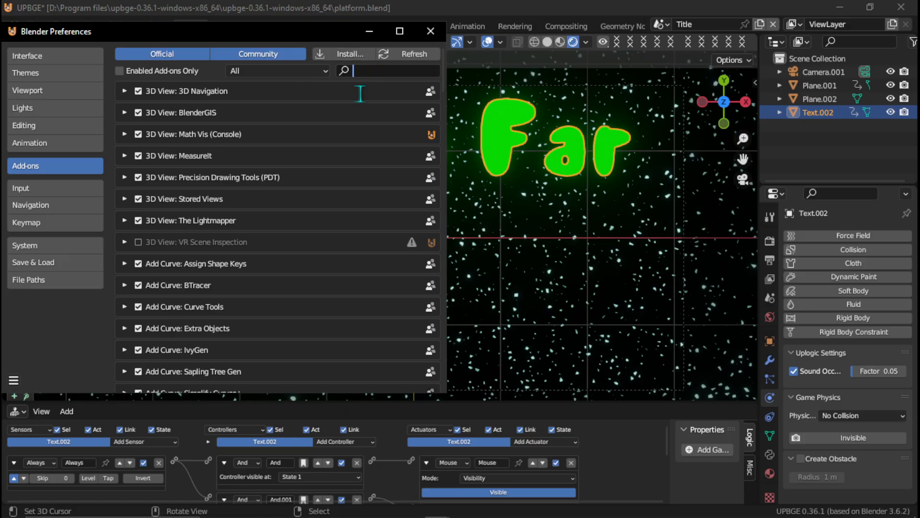
{"action": "type", "text": "run"}
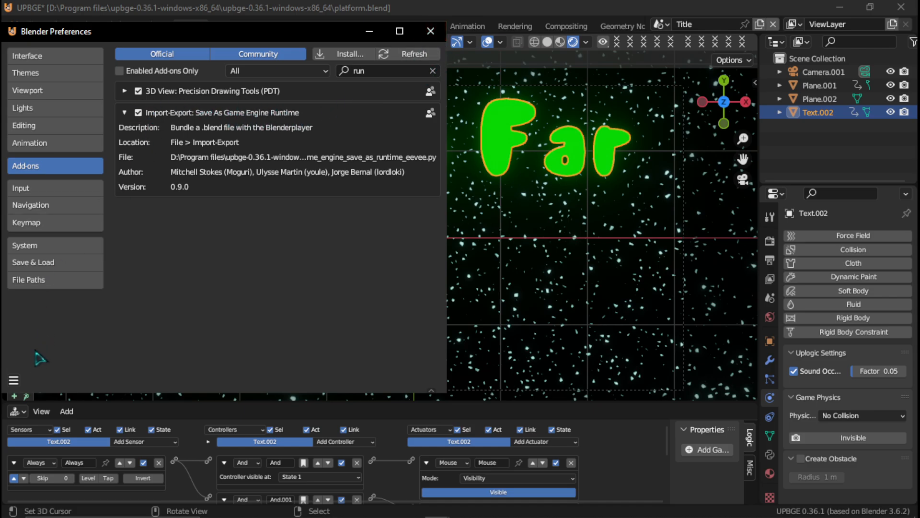
- Save the preferences and close their window
{"action": "left_click", "coordinate": [14, 380]}
{"action": "left_click", "coordinate": [65, 350]}
{"action": "left_click", "coordinate": [430, 31]}
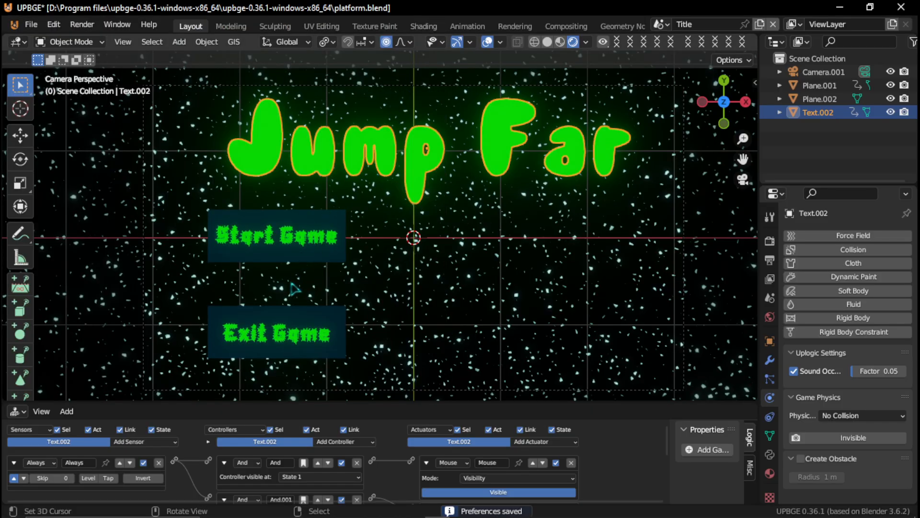
- Save platform.blend and pack its linked libraries into the file
{"action": "key", "text": "ctrl+s"}
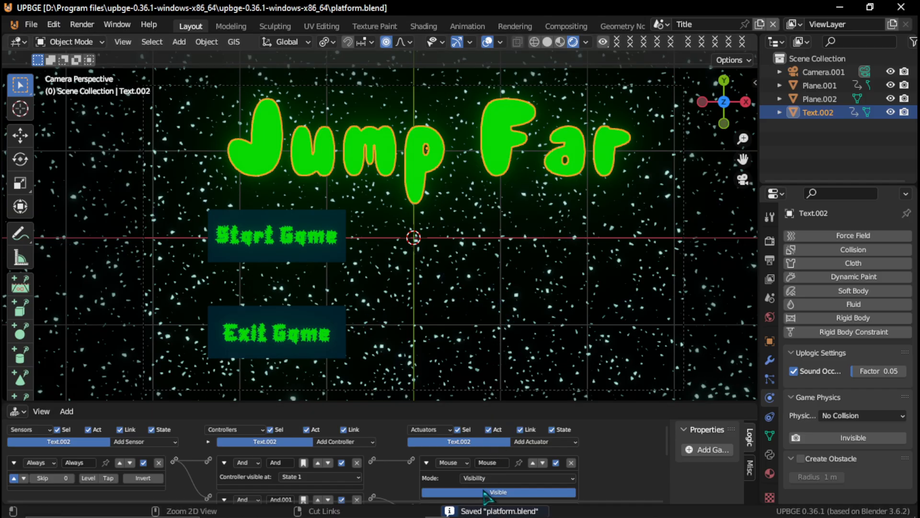
{"action": "left_click", "coordinate": [31, 26]}
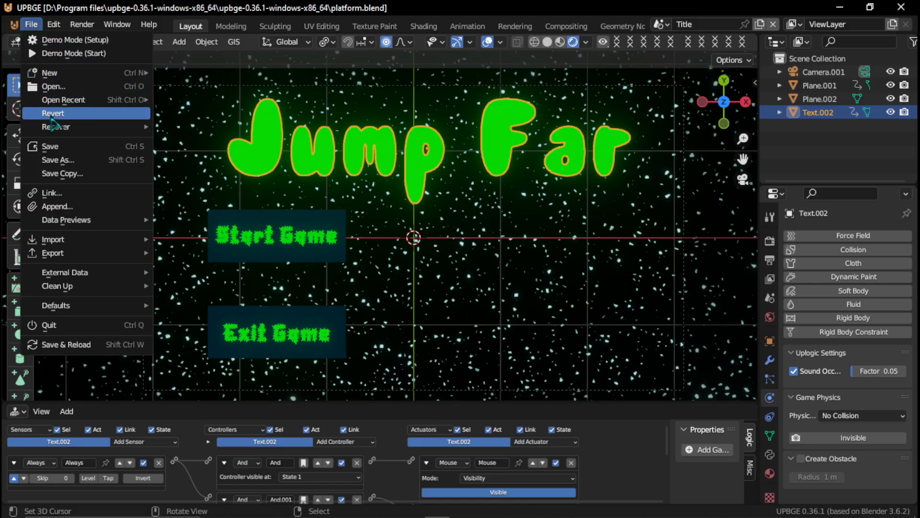
{"action": "mouse_move", "coordinate": [63, 272]}
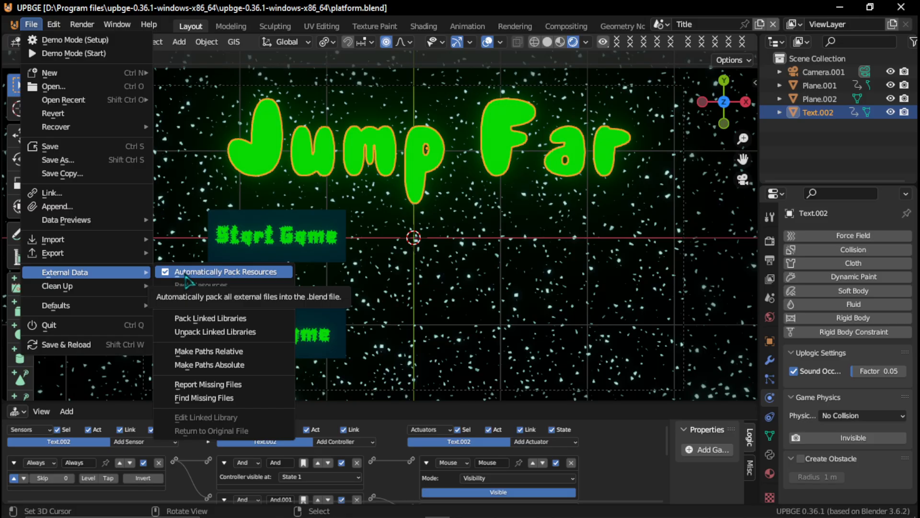
{"action": "left_click", "coordinate": [217, 324]}
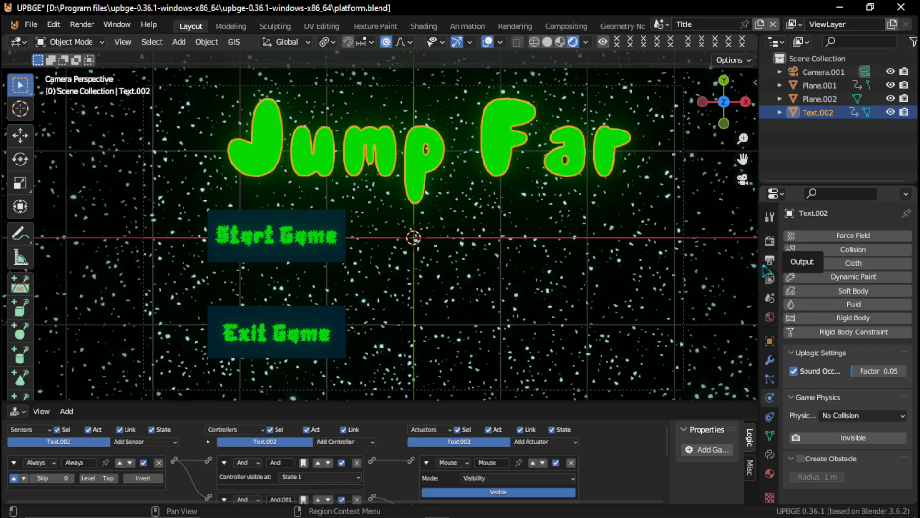
- Enable Fullscreen and Desktop in the Title scene's game resolution settings
{"action": "left_click", "coordinate": [770, 243]}
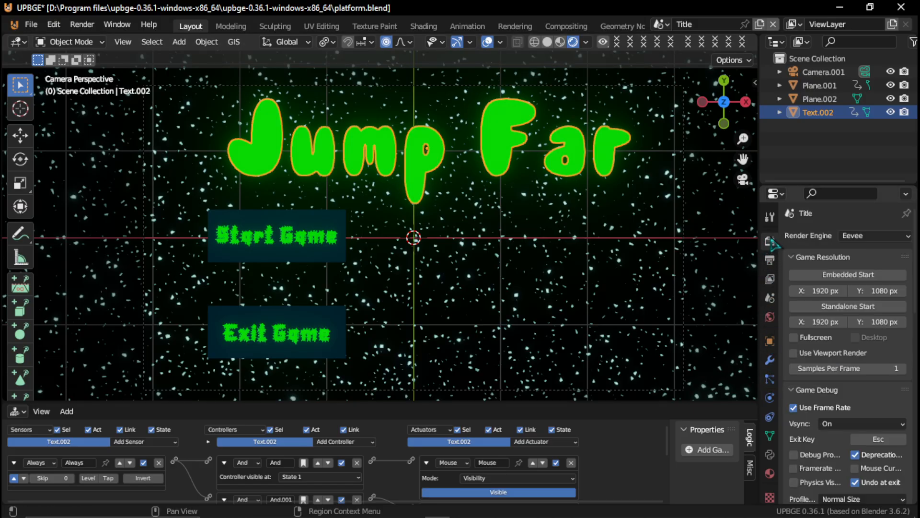
{"action": "left_click", "coordinate": [800, 342]}
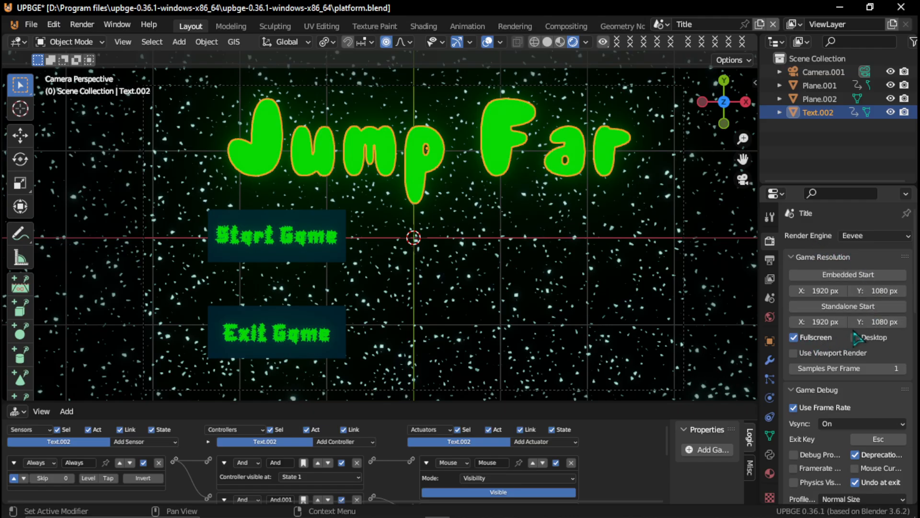
{"action": "left_click", "coordinate": [826, 354]}
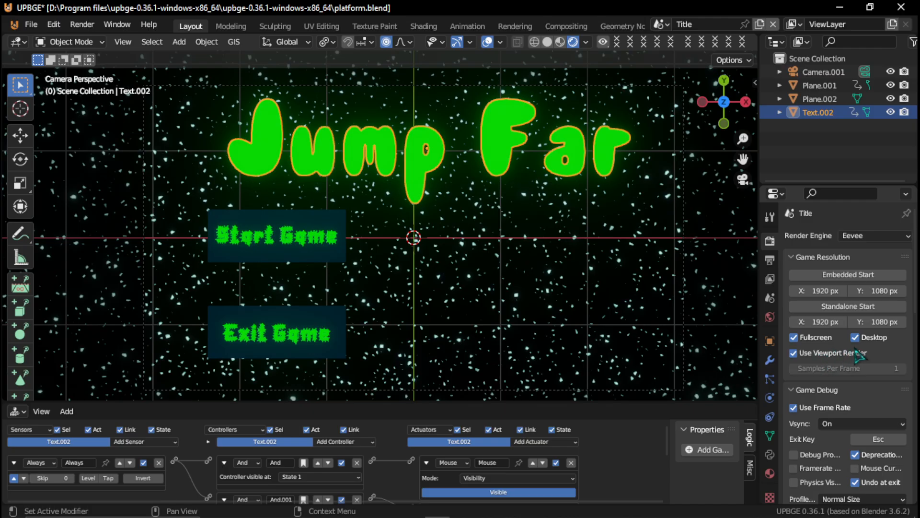
{"action": "left_click", "coordinate": [817, 353]}
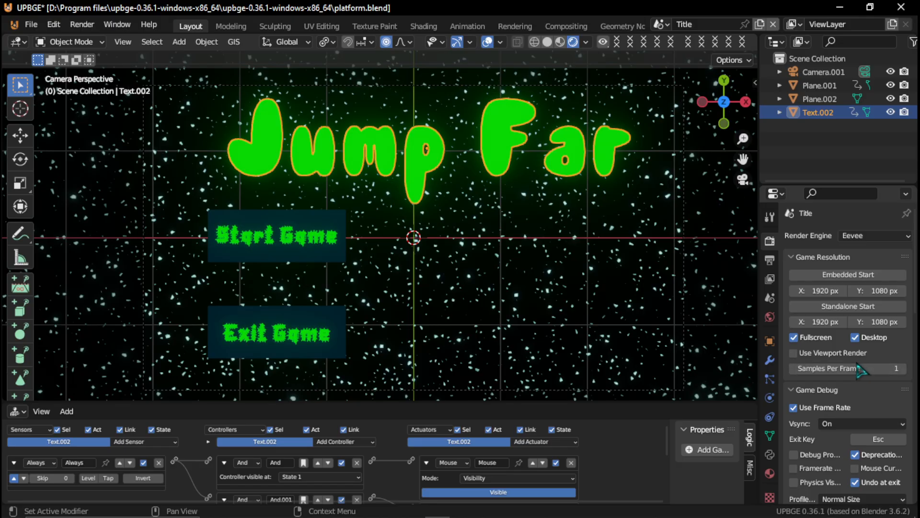
{"action": "scroll", "coordinate": [861, 369], "scroll_direction": "down", "scroll_amount": 4}
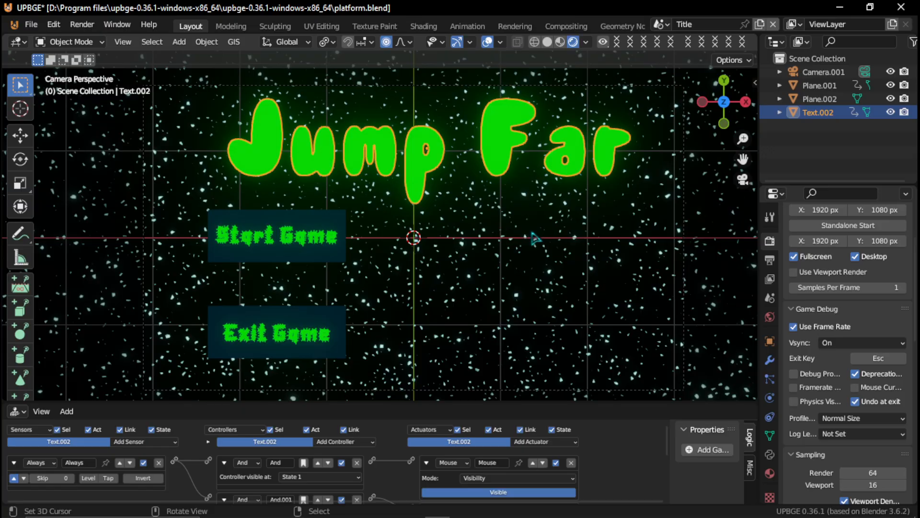
- In the You Win scene, add a circle mesh and move it about 1.4 m down, beneath the "You Win" text
{"action": "left_click", "coordinate": [660, 24]}
{"action": "left_click", "coordinate": [680, 70]}
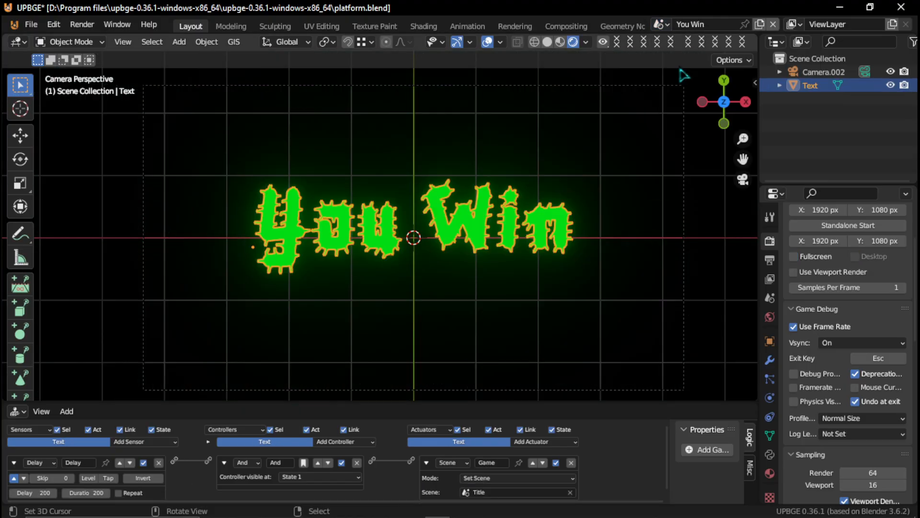
{"action": "key", "text": "shift"}
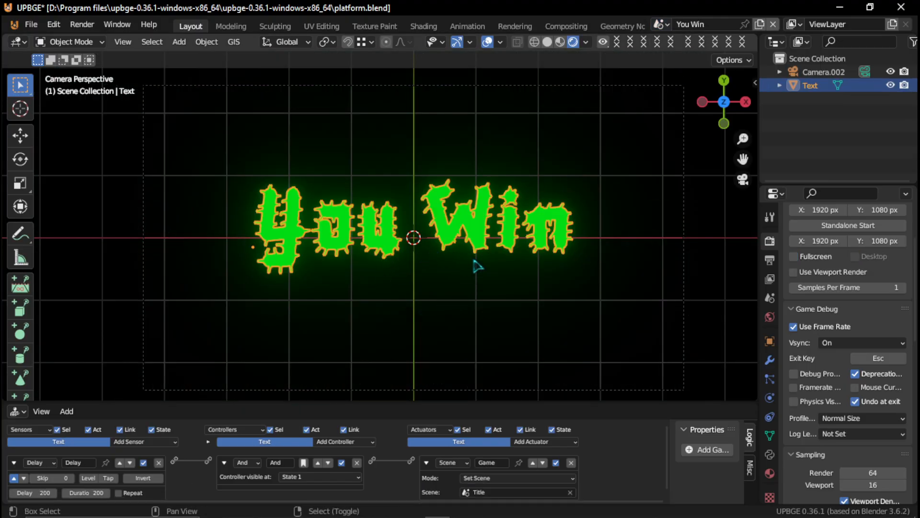
{"action": "key", "text": "shift+a"}
{"action": "mouse_move", "coordinate": [484, 203]}
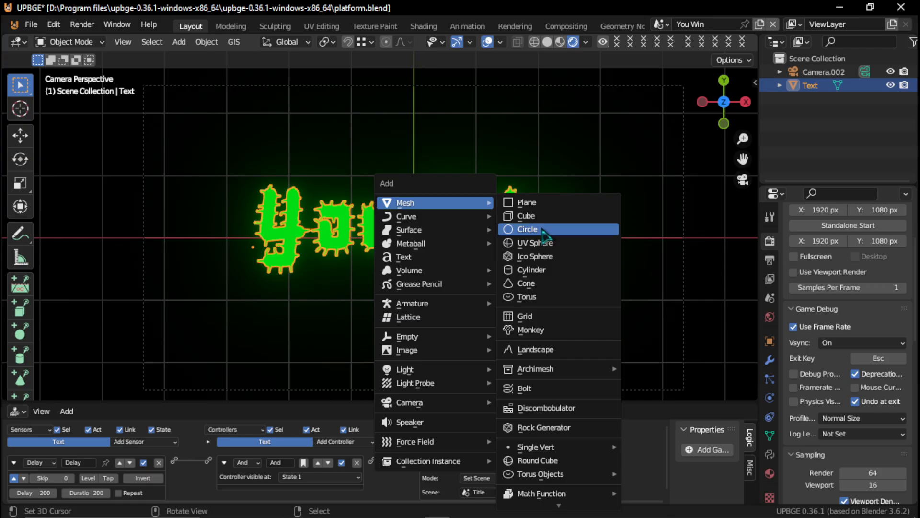
{"action": "left_click", "coordinate": [543, 230]}
{"action": "key", "text": "Tab"}
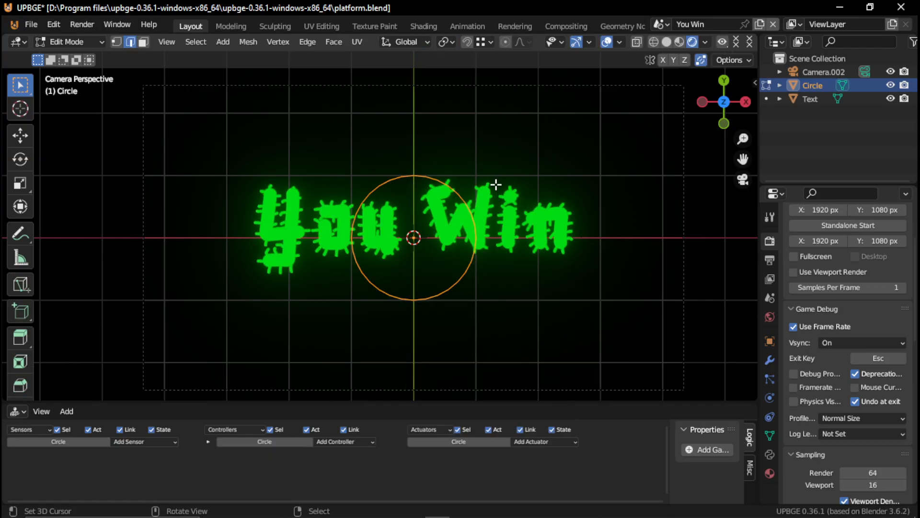
{"action": "key", "text": "Tab"}
{"action": "key", "text": "g"}
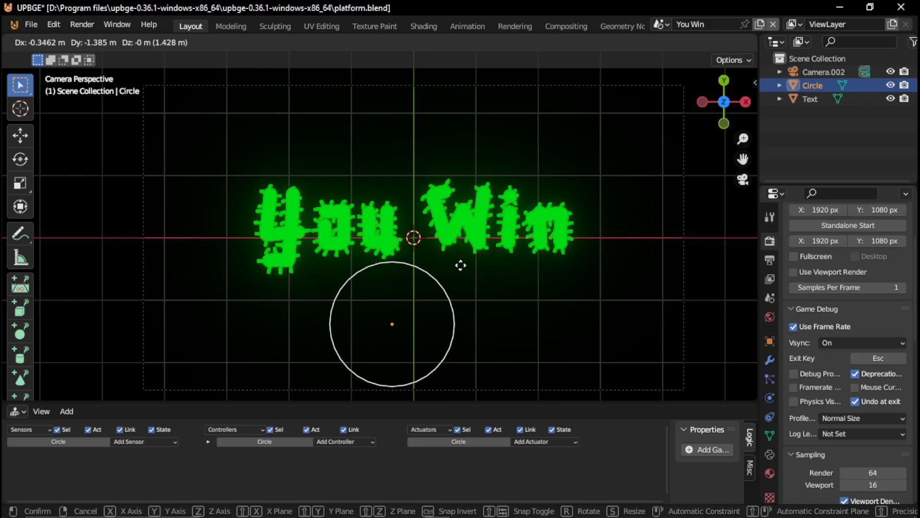
{"action": "left_click", "coordinate": [466, 267]}
- Fill the circle's outline with a face, working on its vertices in Edit Mode
{"action": "key", "text": "Tab"}
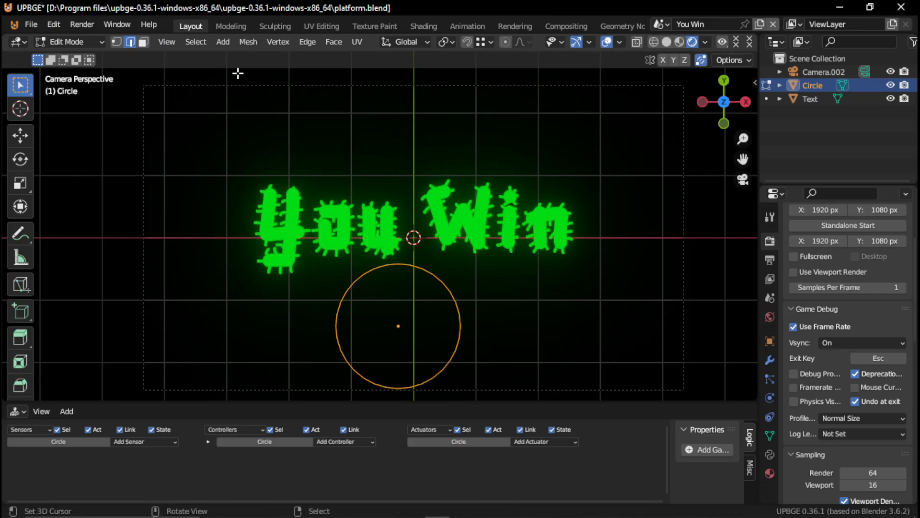
{"action": "key", "text": "1"}
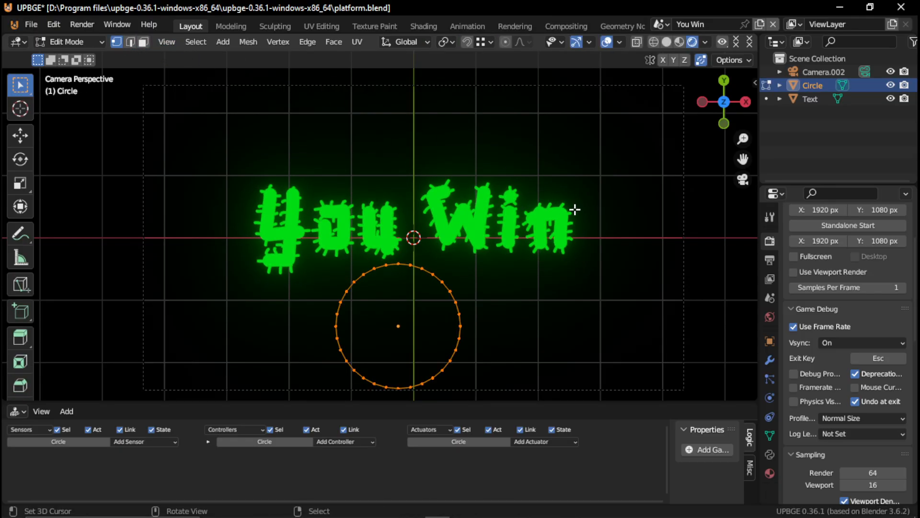
{"action": "key", "text": "f"}
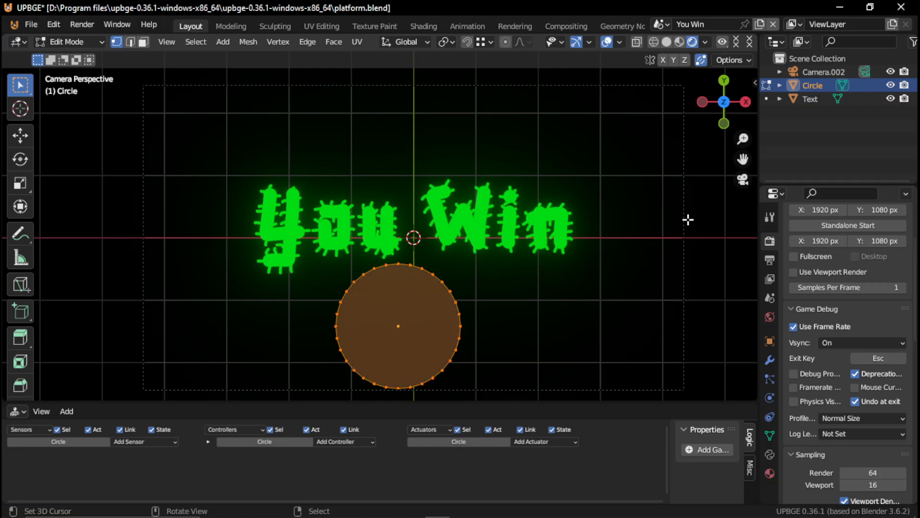
- Inset the circle's face by about 0.13 m and delete the inner face to leave a thin ring
{"action": "key", "text": "i"}
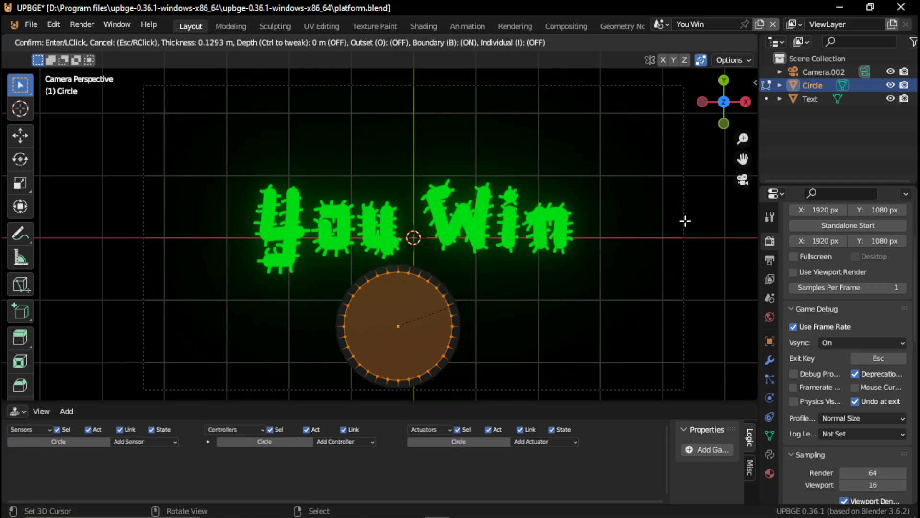
{"action": "left_click", "coordinate": [686, 221]}
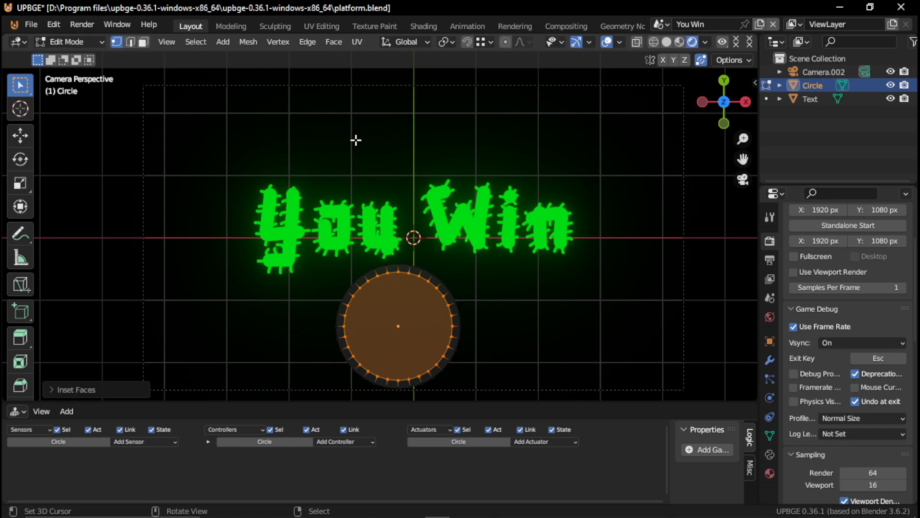
{"action": "key", "text": "x"}
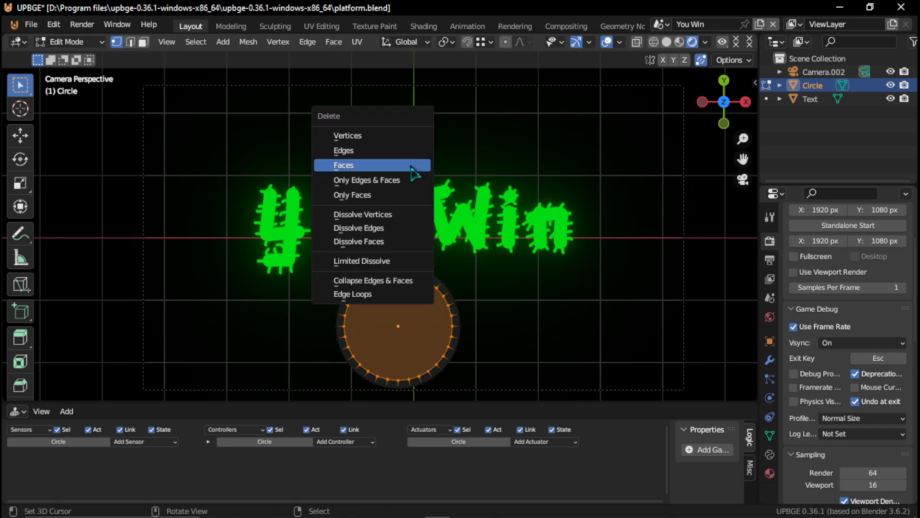
{"action": "left_click", "coordinate": [410, 165]}
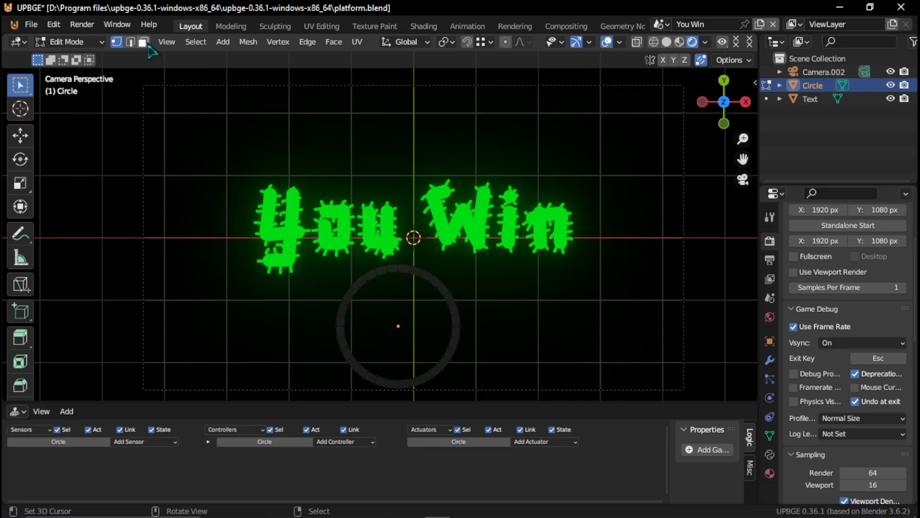
- In face selection mode, delete one face on the ring's upper-right part to open a gap
{"action": "left_click", "coordinate": [143, 42]}
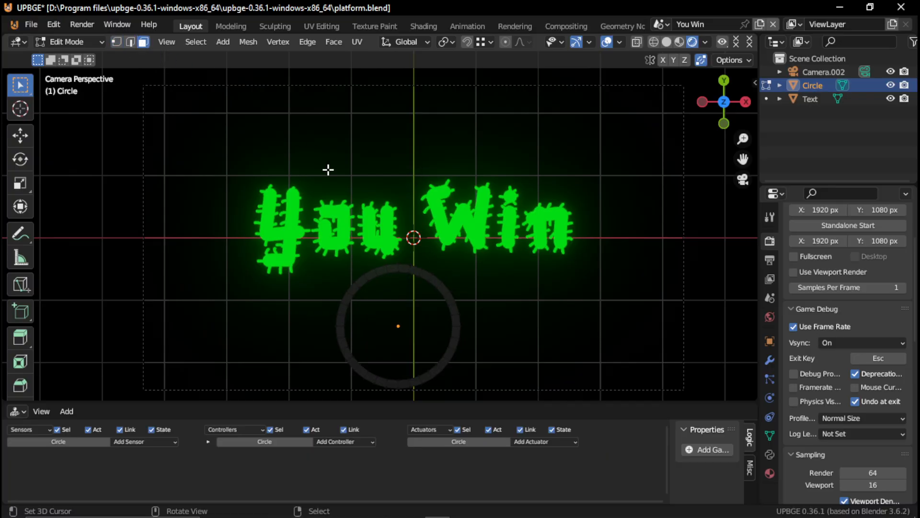
{"action": "key", "text": "x"}
{"action": "left_click", "coordinate": [441, 288]}
- Create a new material for the ring and name it Load
{"action": "left_click", "coordinate": [770, 472]}
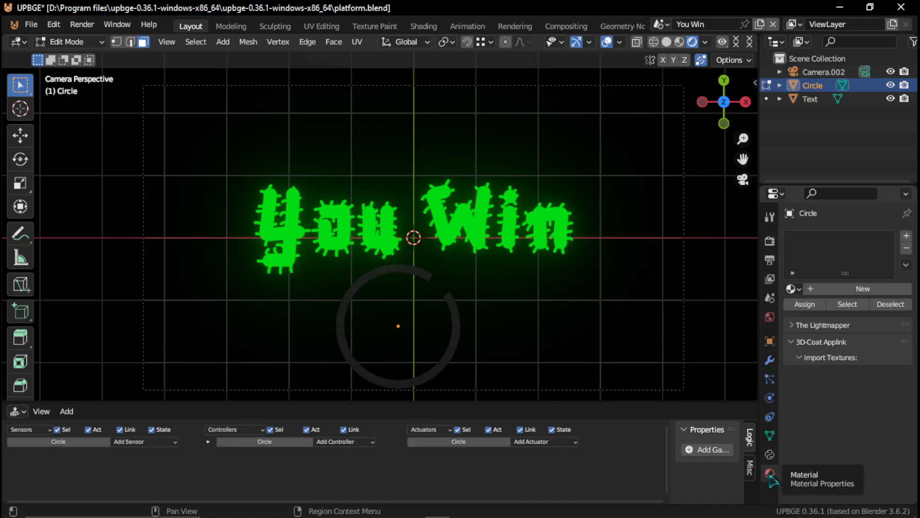
{"action": "left_click", "coordinate": [857, 288]}
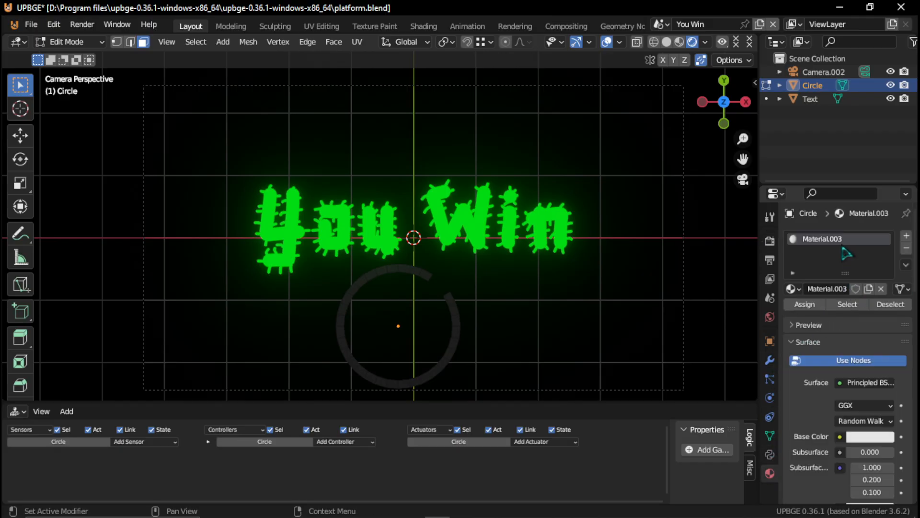
{"action": "double_click", "coordinate": [834, 244]}
{"action": "type", "text": "Load"}
{"action": "key", "text": "Return"}
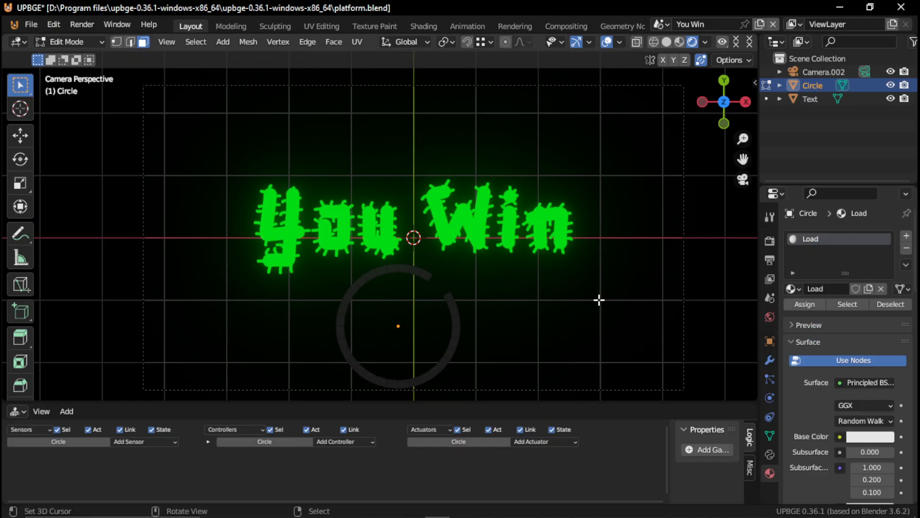
- Back in Object Mode, give the Load material a white emission colour with an emission strength of 2.4
{"action": "key", "text": "Tab"}
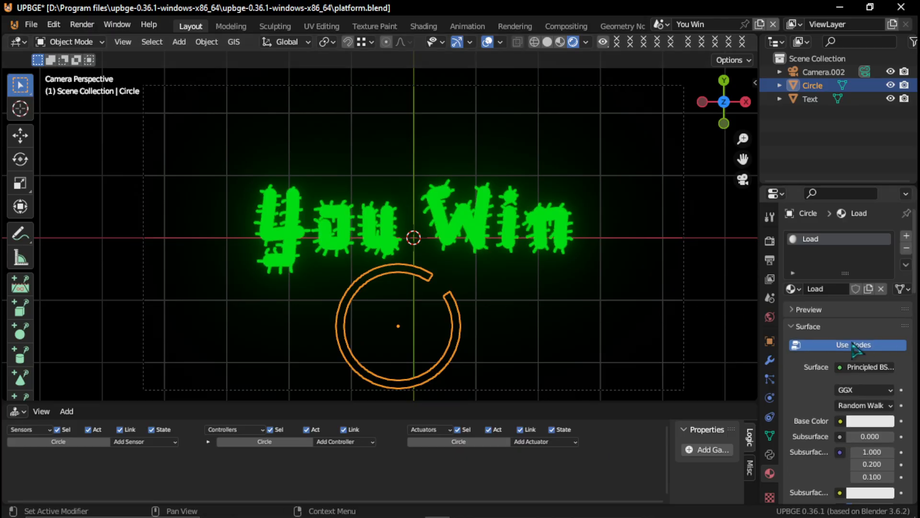
{"action": "scroll", "coordinate": [867, 436], "scroll_direction": "down", "scroll_amount": 15}
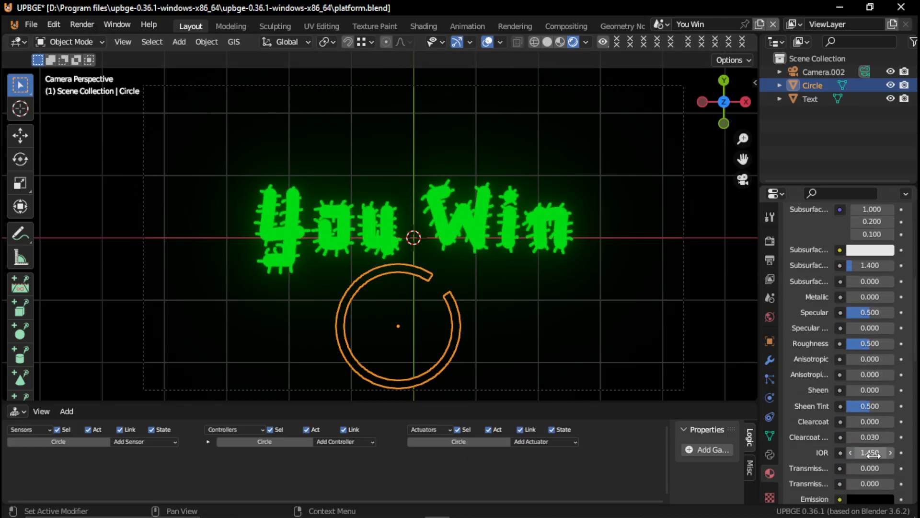
{"action": "left_click", "coordinate": [863, 396]}
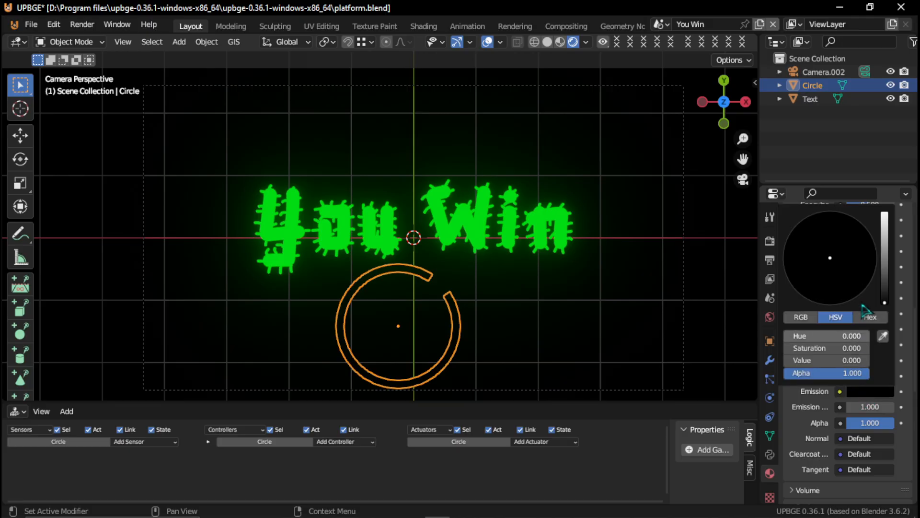
{"action": "left_click_drag", "start_coordinate": [890, 298], "coordinate": [890, 213]}
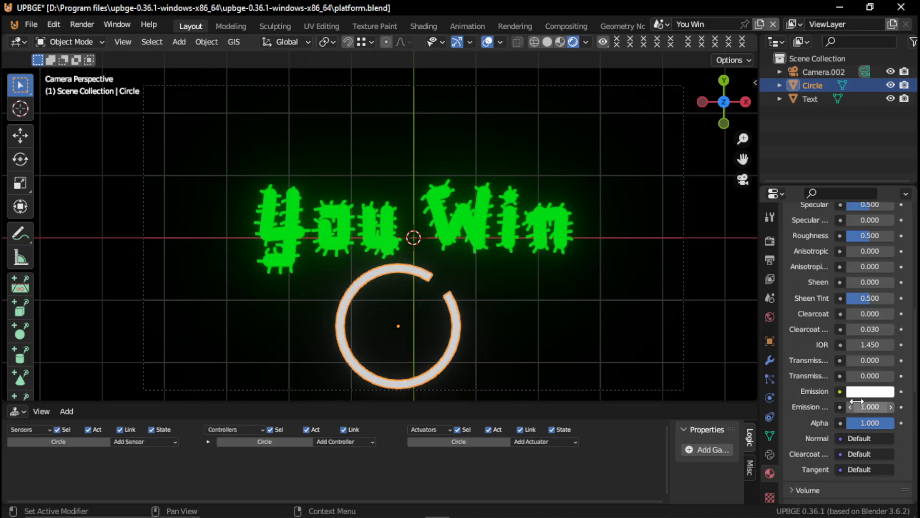
{"action": "left_click_drag", "start_coordinate": [858, 406], "coordinate": [870, 407]}
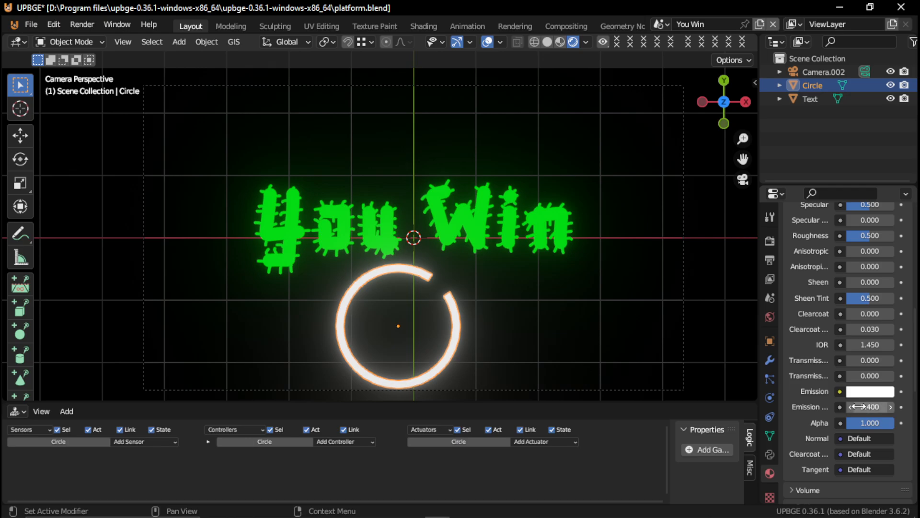
- Give the circle an Always sensor and a Simple Motion actuator with a Z rotation of 1.4°
{"action": "left_click_drag", "start_coordinate": [161, 398], "coordinate": [155, 288]}
{"action": "left_click", "coordinate": [134, 325]}
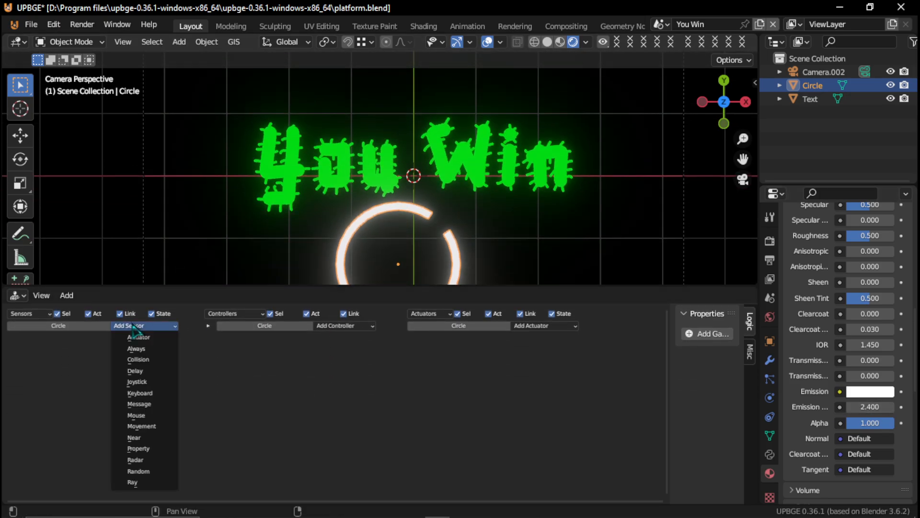
{"action": "left_click", "coordinate": [153, 349]}
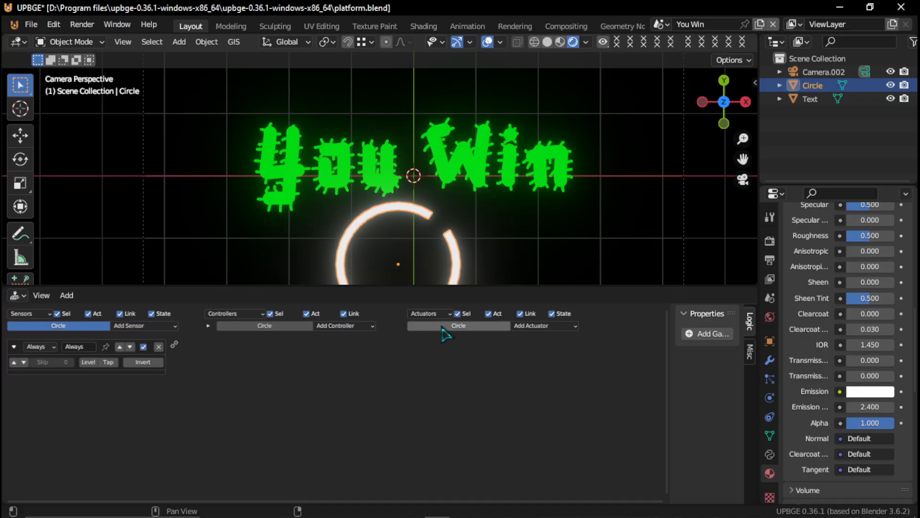
{"action": "left_click", "coordinate": [531, 326]}
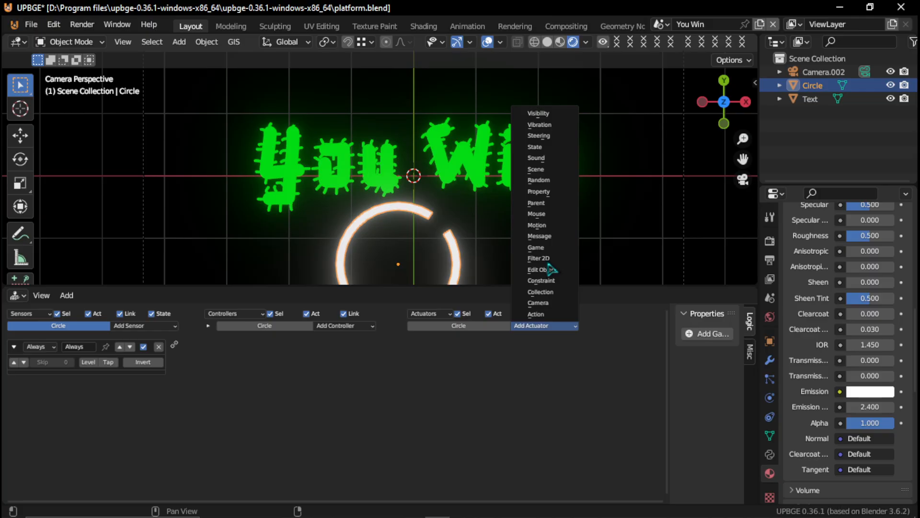
{"action": "left_click", "coordinate": [554, 227]}
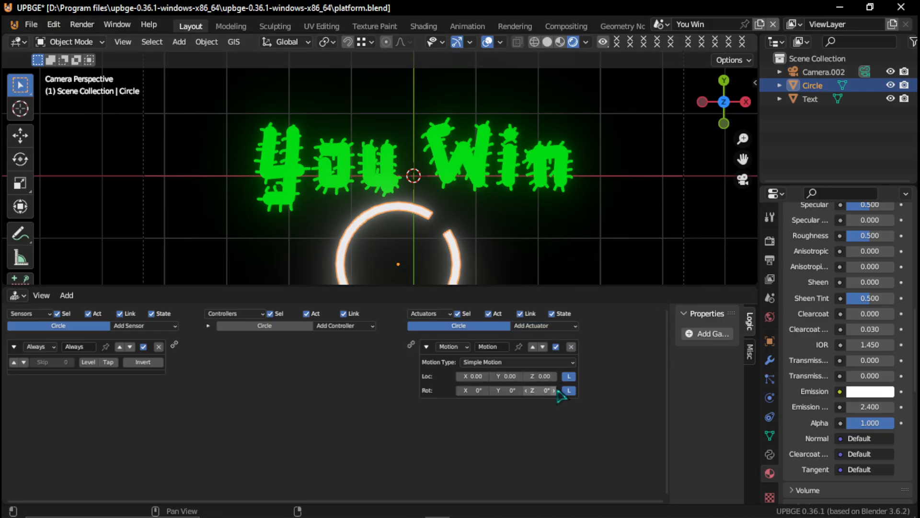
{"action": "left_click_drag", "start_coordinate": [540, 390], "coordinate": [546, 390]}
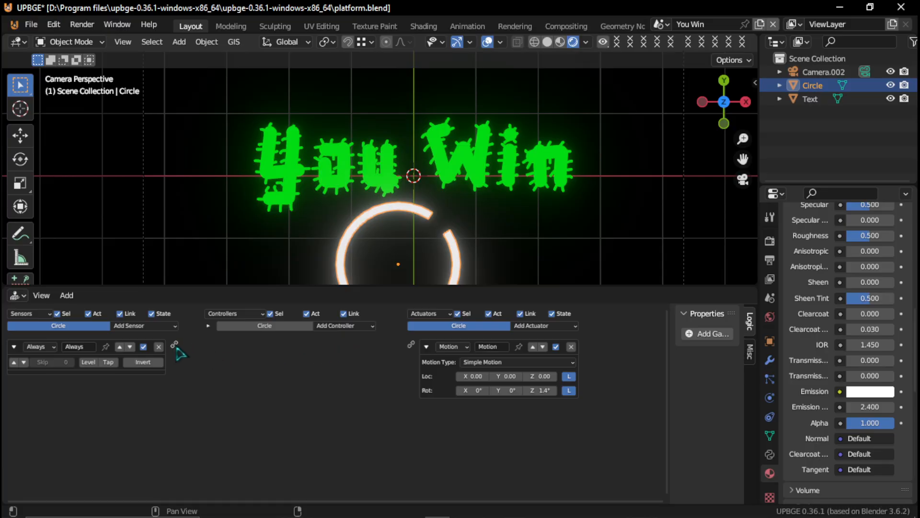
- Link the Always sensor to the Motion actuator, enable its true level triggering, and test-run the You Win scene
{"action": "left_click_drag", "start_coordinate": [175, 345], "coordinate": [410, 344]}
{"action": "left_click", "coordinate": [15, 361]}
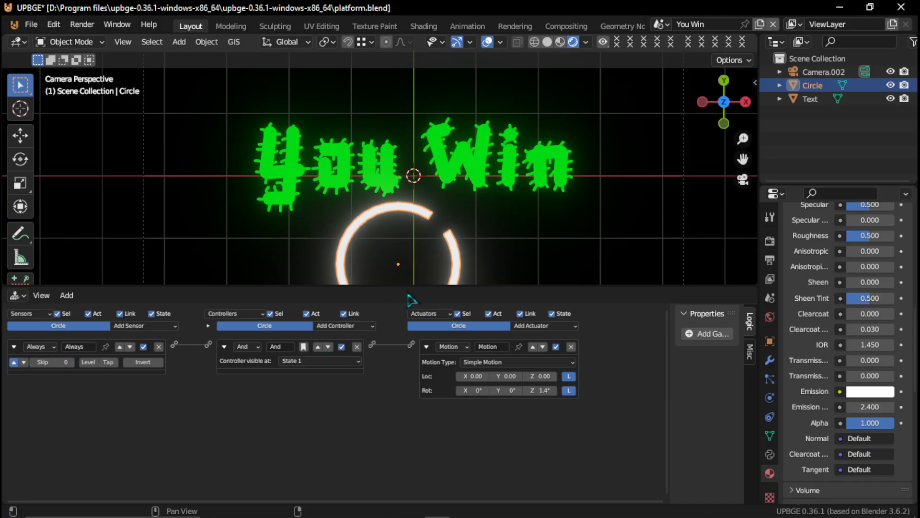
{"action": "left_click_drag", "start_coordinate": [408, 286], "coordinate": [397, 361]}
{"action": "key", "text": "p"}
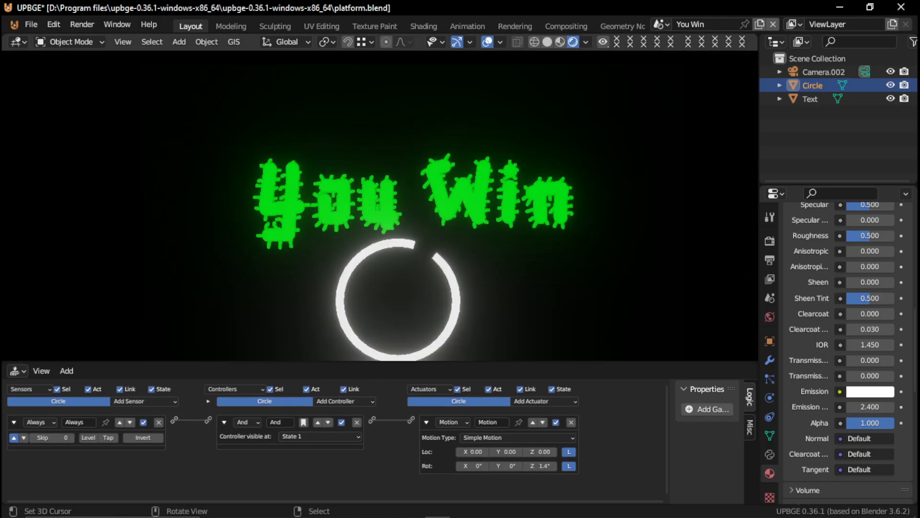
{"action": "key", "text": "Escape"}
- Try Z rotations of -8.5°, -6.5° and -5.1° in the Motion actuator, test-running the scene after each change
{"action": "left_click", "coordinate": [539, 466]}
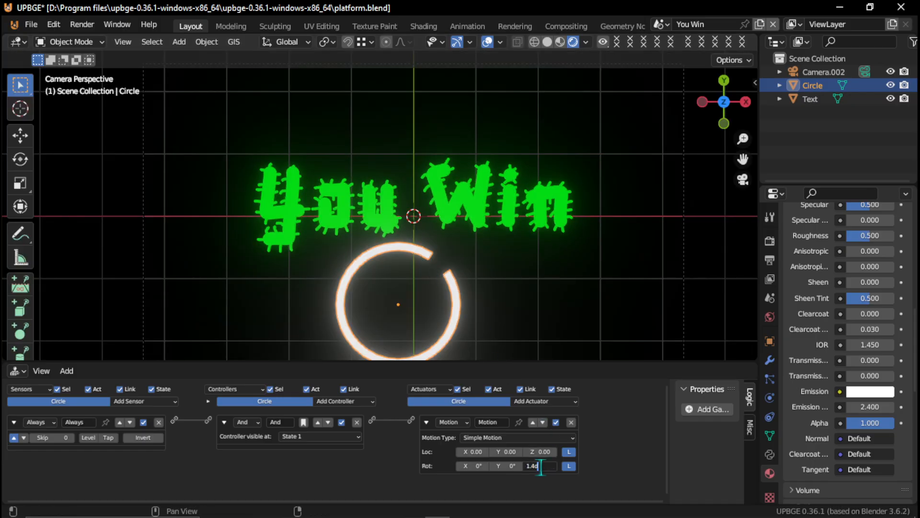
{"action": "key", "text": "Return"}
{"action": "key", "text": "p"}
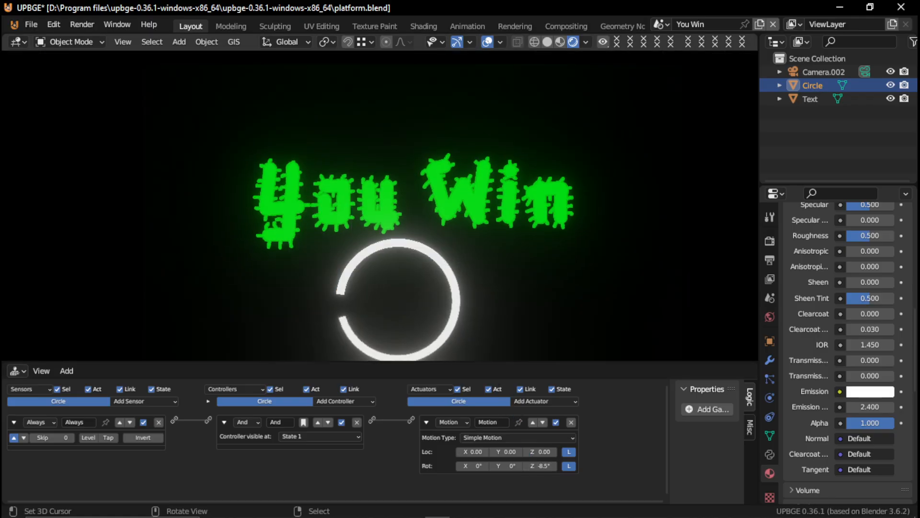
{"action": "key", "text": "Escape"}
{"action": "left_click_drag", "start_coordinate": [541, 465], "coordinate": [545, 466]}
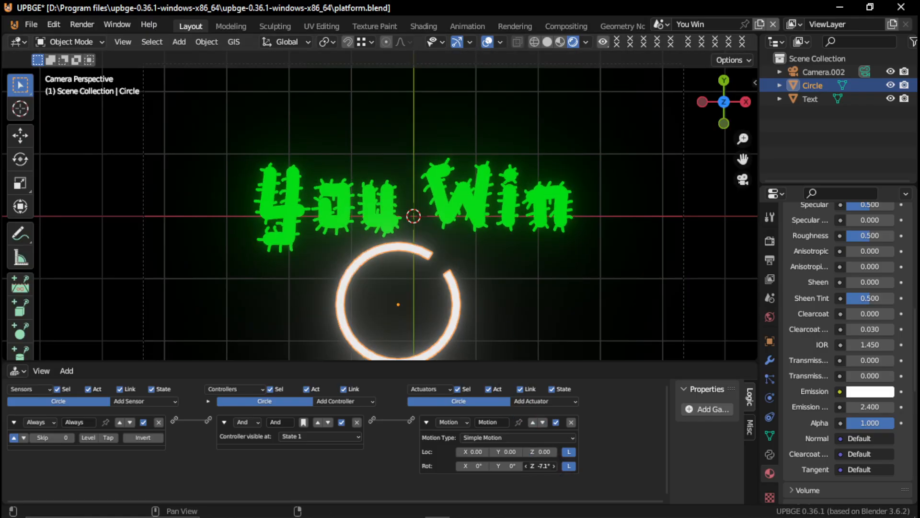
{"action": "key", "text": "p"}
{"action": "key", "text": "Escape"}
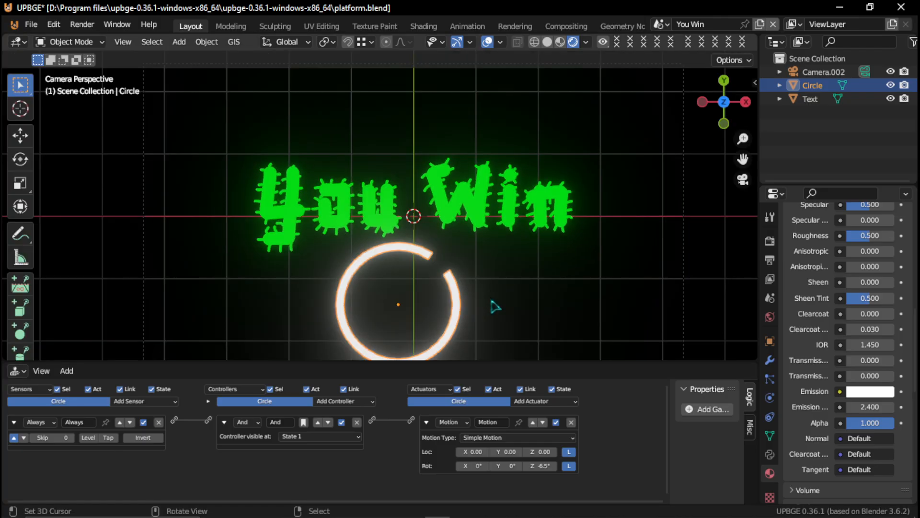
{"action": "left_click_drag", "start_coordinate": [533, 464], "coordinate": [543, 465]}
{"action": "key", "text": "p"}
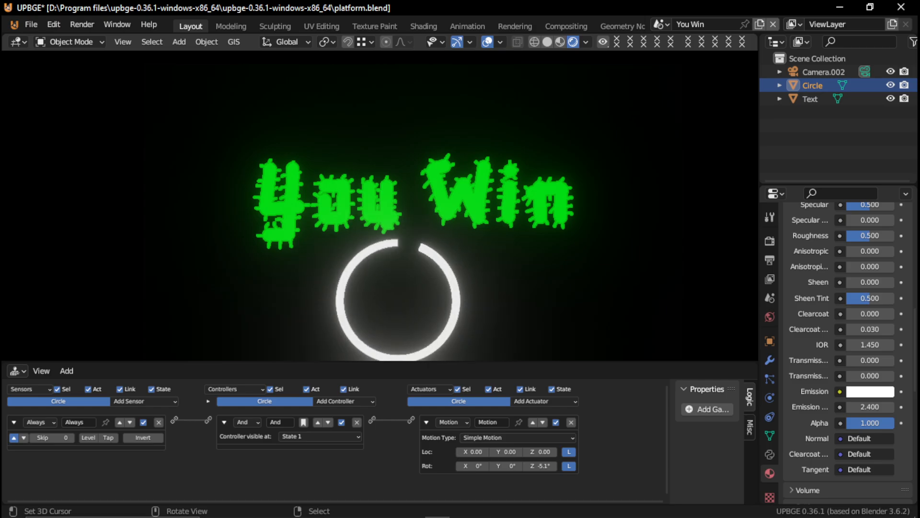
{"action": "key", "text": "Escape"}
- Set the Motion actuator's Z rotation to -3.2° and test-run the scene
{"action": "left_click_drag", "start_coordinate": [541, 466], "coordinate": [558, 466]}
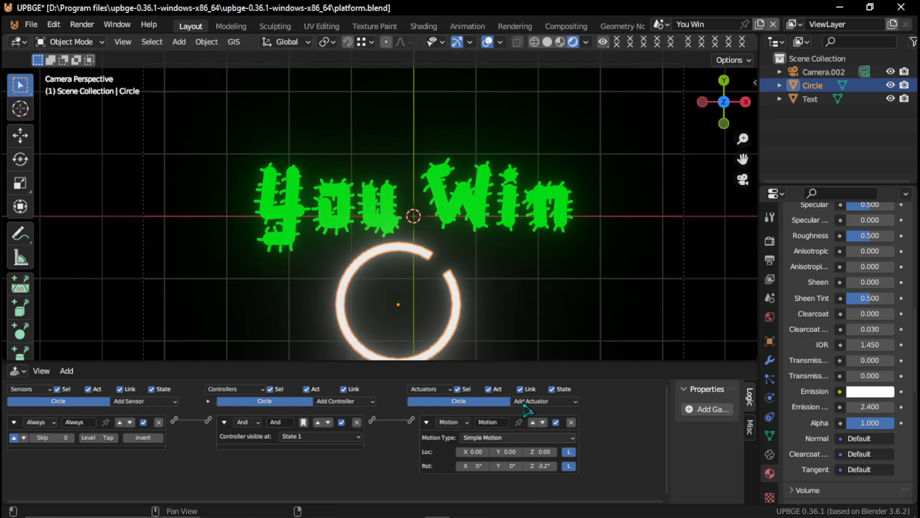
{"action": "key", "text": "p"}
{"action": "key", "text": "Escape"}
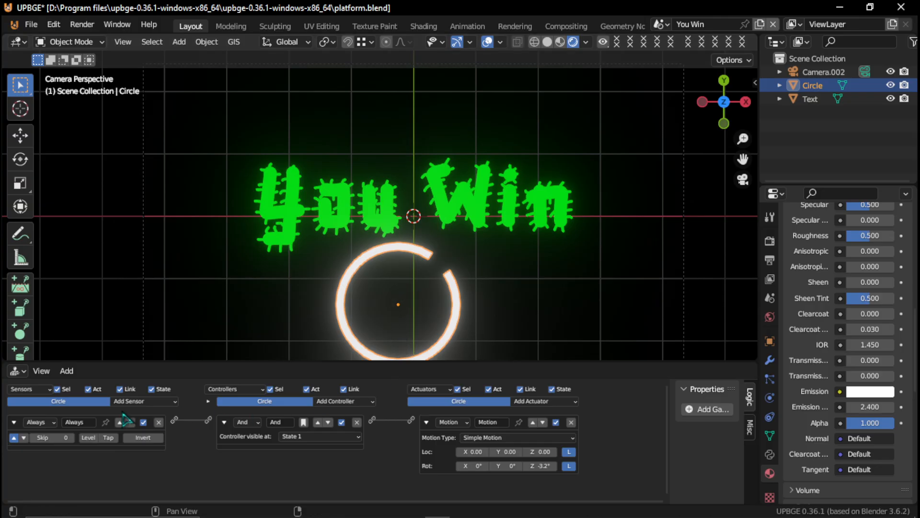
- Add a second Always sensor to the circle and enable its true level triggering
{"action": "left_click_drag", "start_coordinate": [221, 360], "coordinate": [242, 222]}
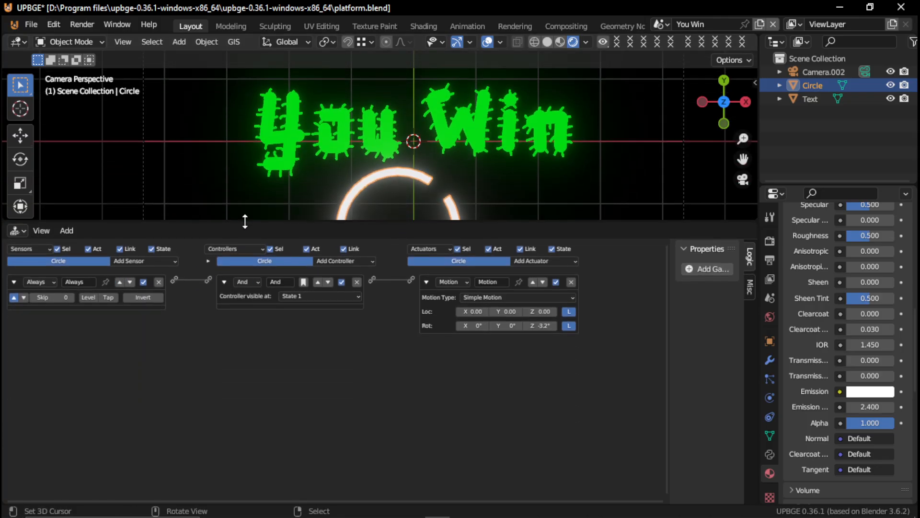
{"action": "left_click", "coordinate": [146, 261]}
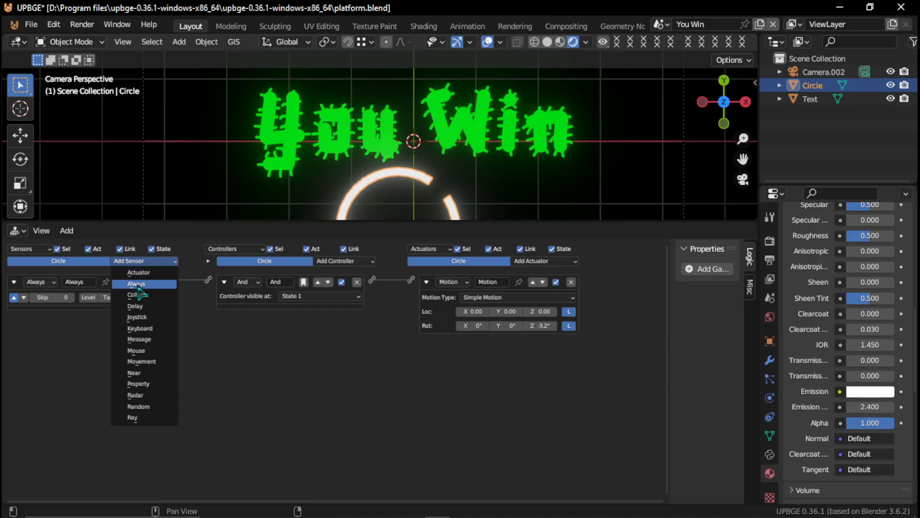
{"action": "left_click", "coordinate": [136, 284]}
{"action": "left_click", "coordinate": [14, 335]}
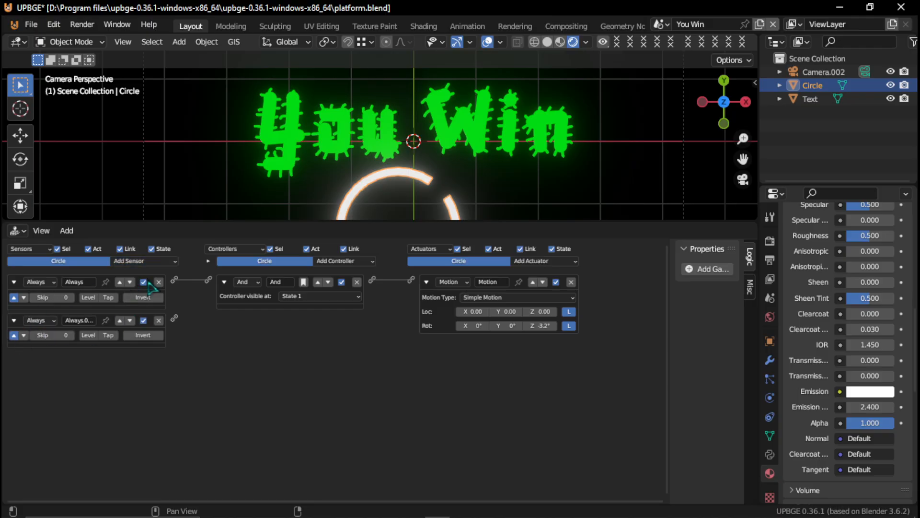
- Collapse the Motion actuator and add a Sound actuator that loads funny-comedy-cartoon-background-music-318245.mp3 from Downloads
{"action": "left_click", "coordinate": [426, 281]}
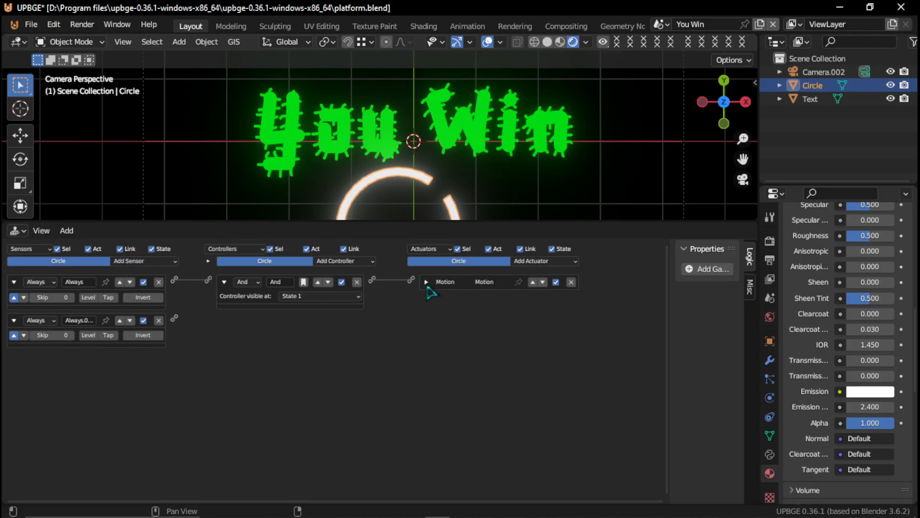
{"action": "left_click", "coordinate": [530, 261]}
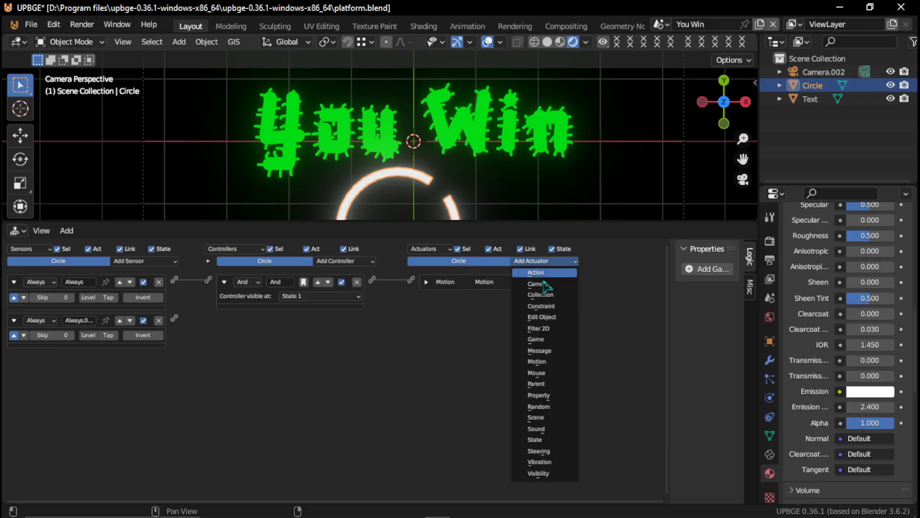
{"action": "left_click", "coordinate": [536, 428]}
{"action": "left_click", "coordinate": [488, 315]}
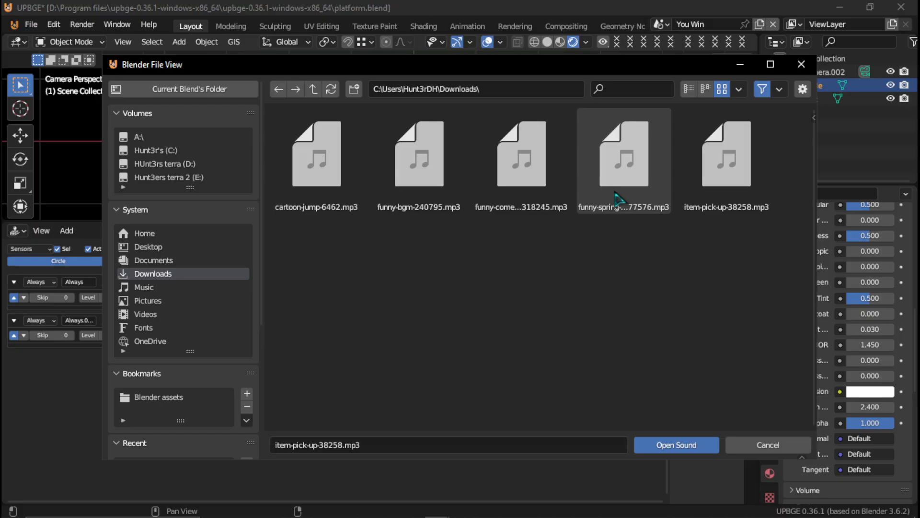
{"action": "double_click", "coordinate": [510, 188]}
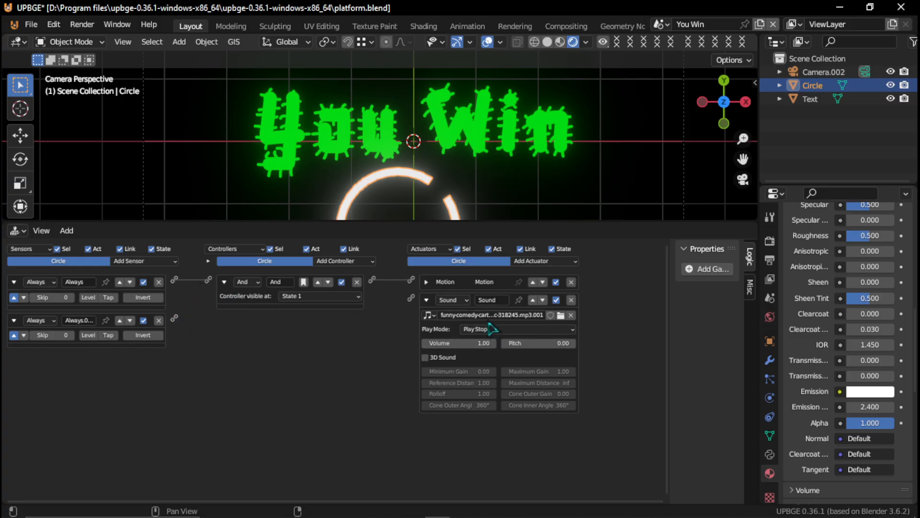
- Try the funny-spring-jump-277576.mp3.001 and funny-bgm-240795.mp3 sounds in the circle's Sound actuator
{"action": "left_click", "coordinate": [430, 316]}
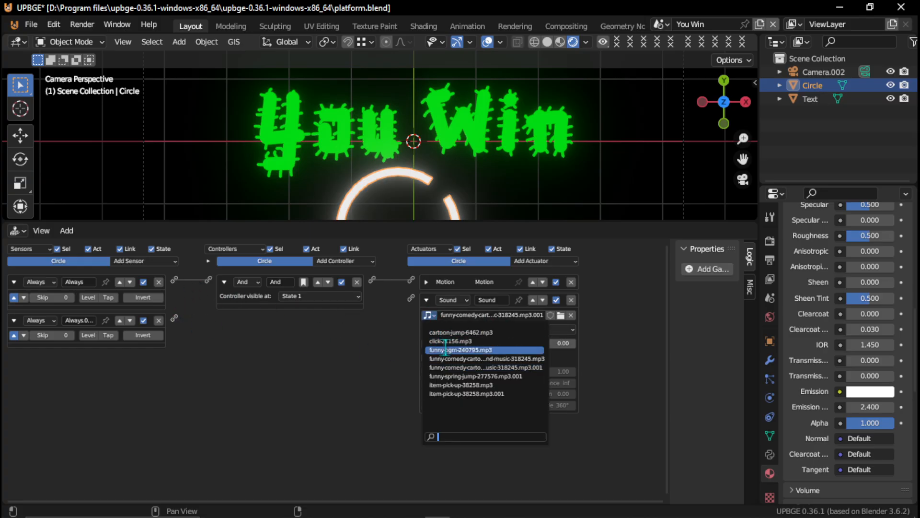
{"action": "left_click", "coordinate": [507, 376]}
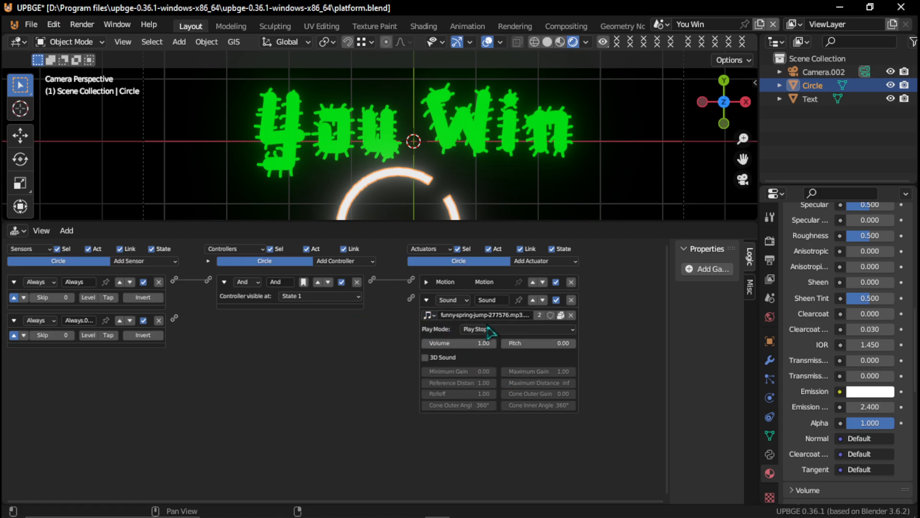
{"action": "left_click", "coordinate": [431, 318]}
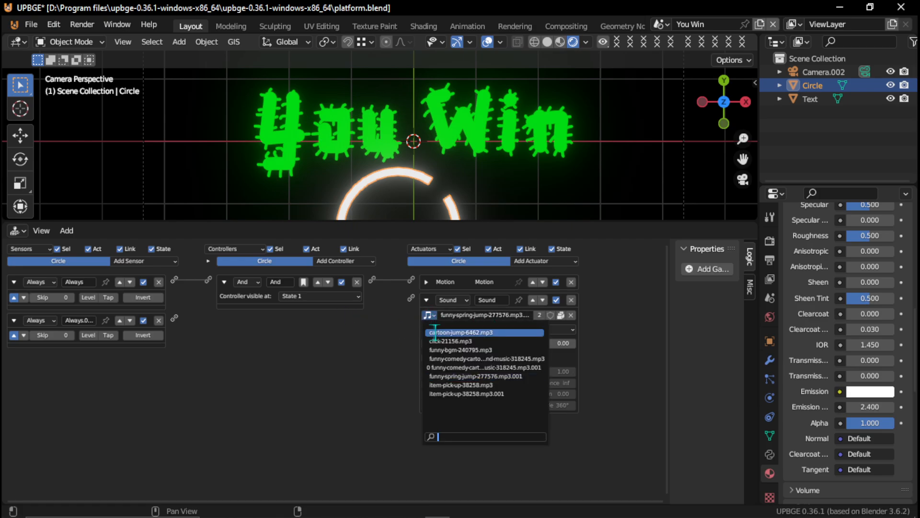
{"action": "left_click", "coordinate": [508, 350]}
- Link the second Always sensor to the Sound actuator and set the sound's play mode to Loop End
{"action": "left_click_drag", "start_coordinate": [174, 319], "coordinate": [410, 297]}
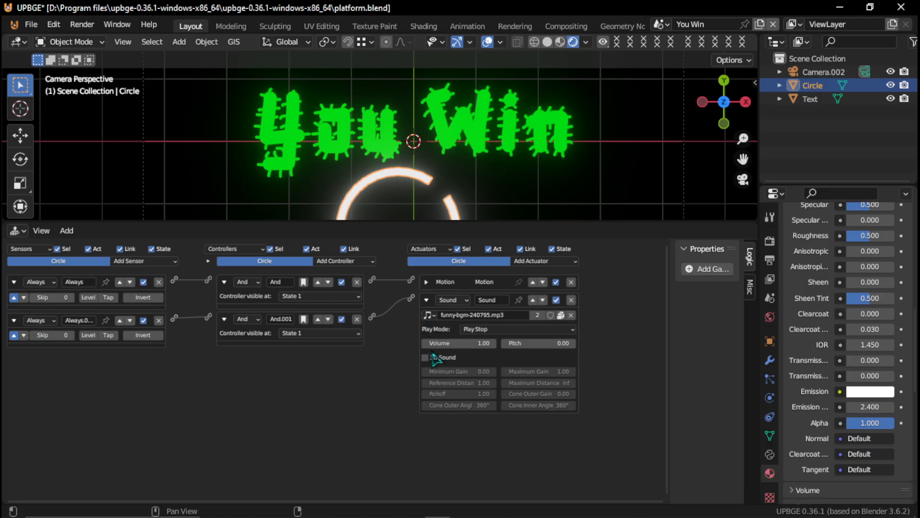
{"action": "left_click", "coordinate": [475, 330]}
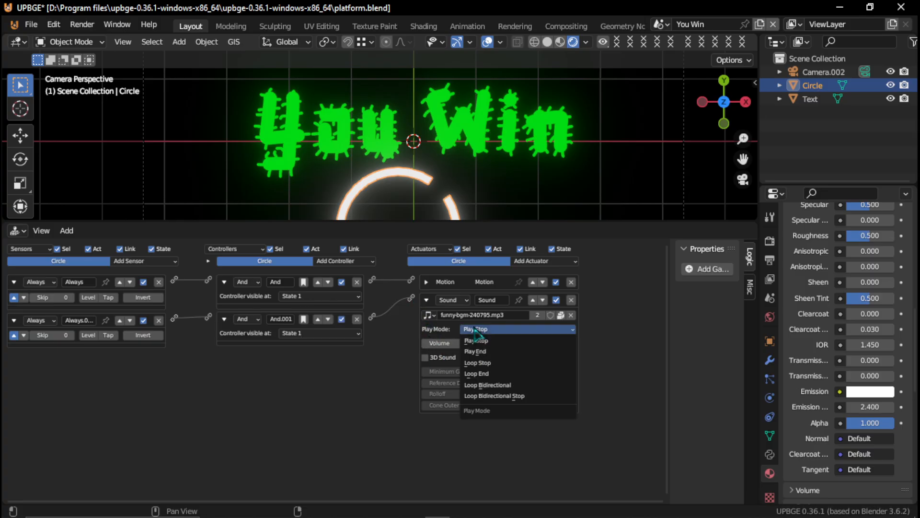
{"action": "left_click", "coordinate": [499, 374]}
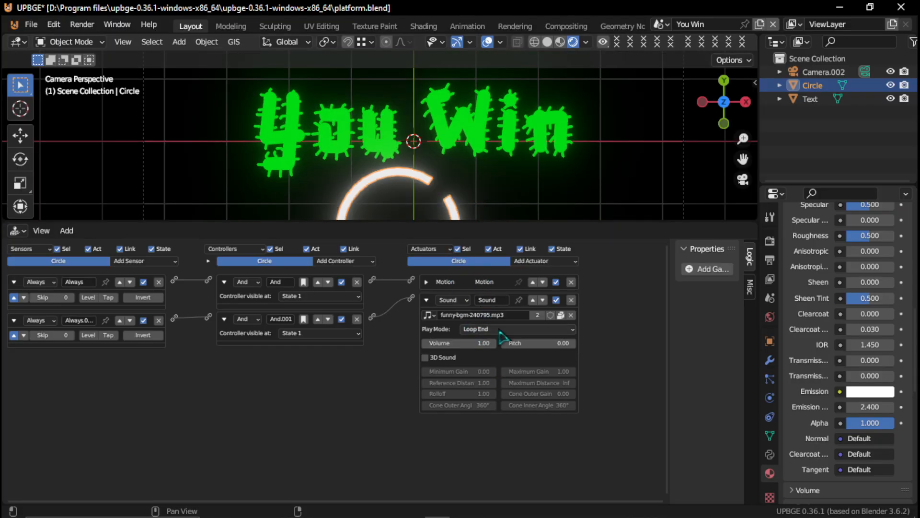
- Assign the existing funny-comedy-cartoon-background-music-318245.mp3 sound without the .001 suffix to the Sound actuator and test-run the scene
{"action": "left_click", "coordinate": [428, 315]}
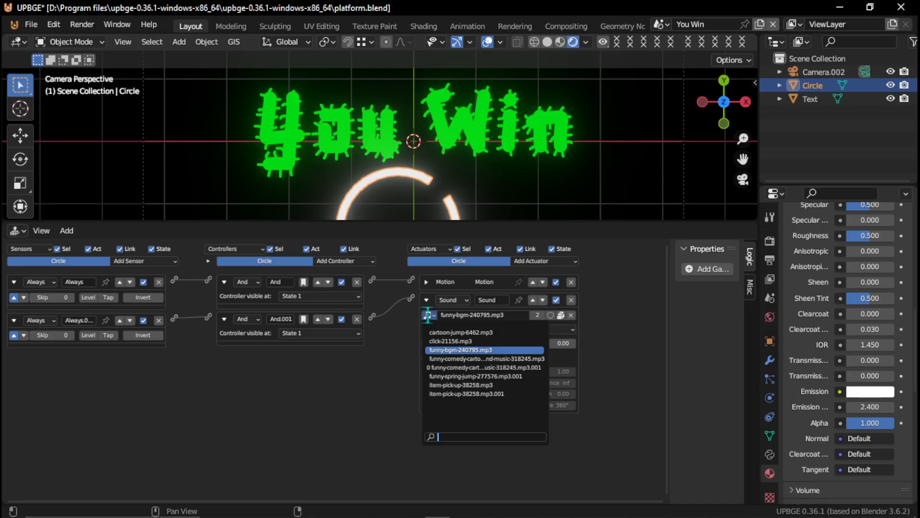
{"action": "left_click", "coordinate": [465, 359]}
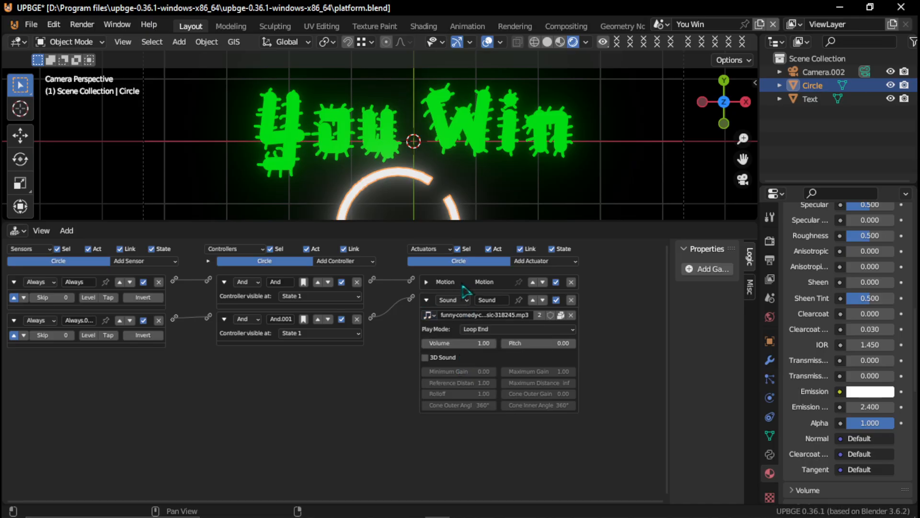
{"action": "key", "text": "p"}
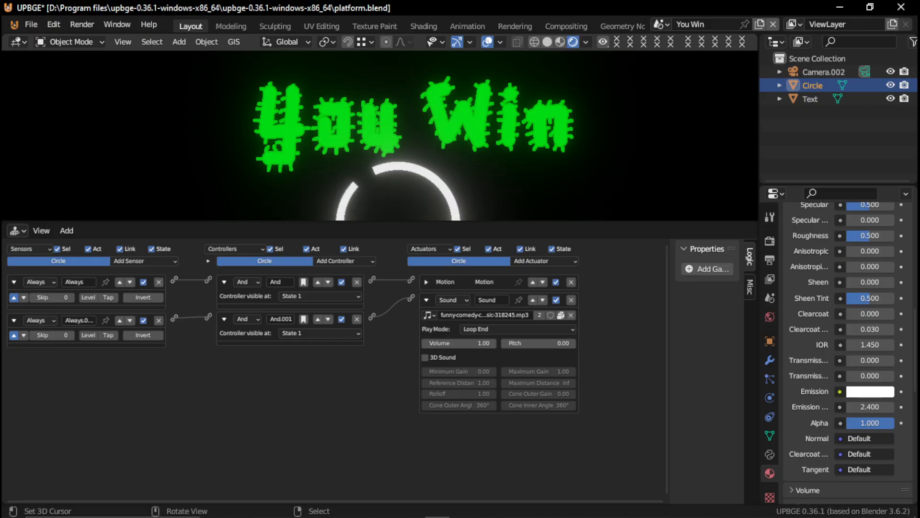
{"action": "key", "text": "Escape"}
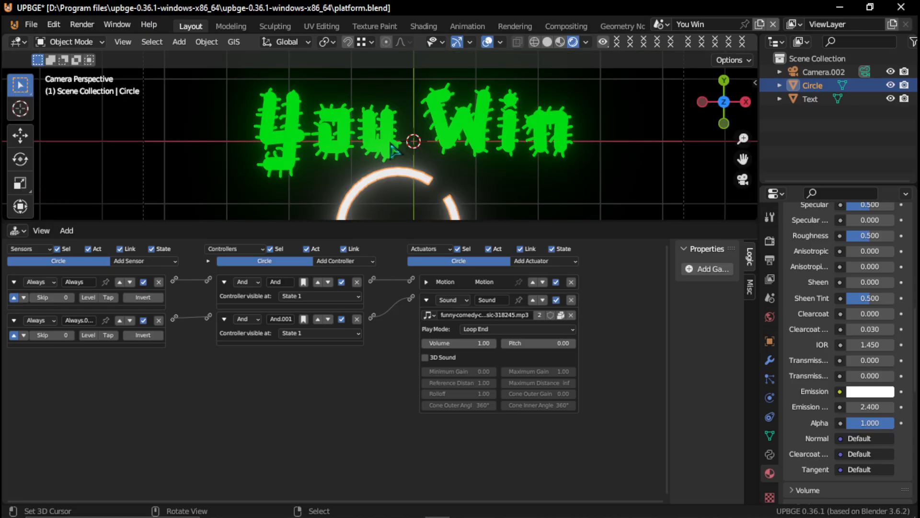
- Set the You Win text's Delay sensor to a delay of 400 and a duration of 400
{"action": "left_click", "coordinate": [483, 139]}
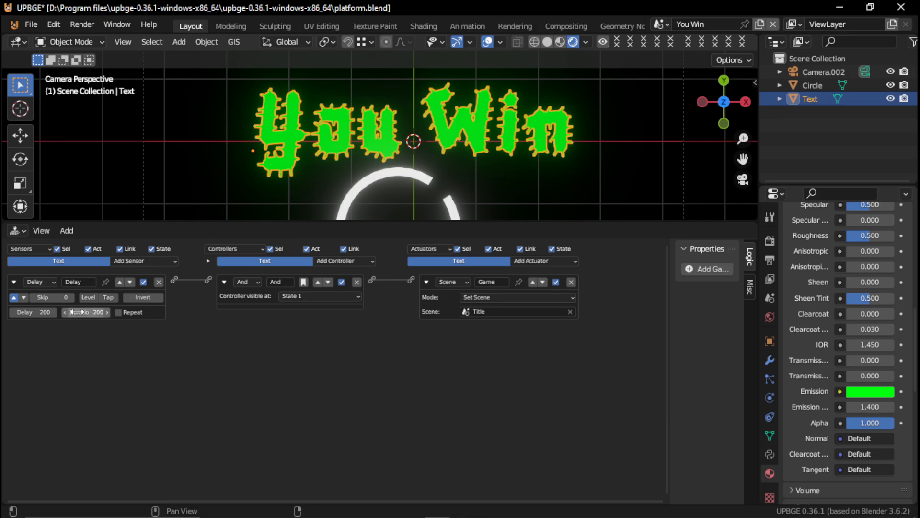
{"action": "left_click", "coordinate": [50, 312]}
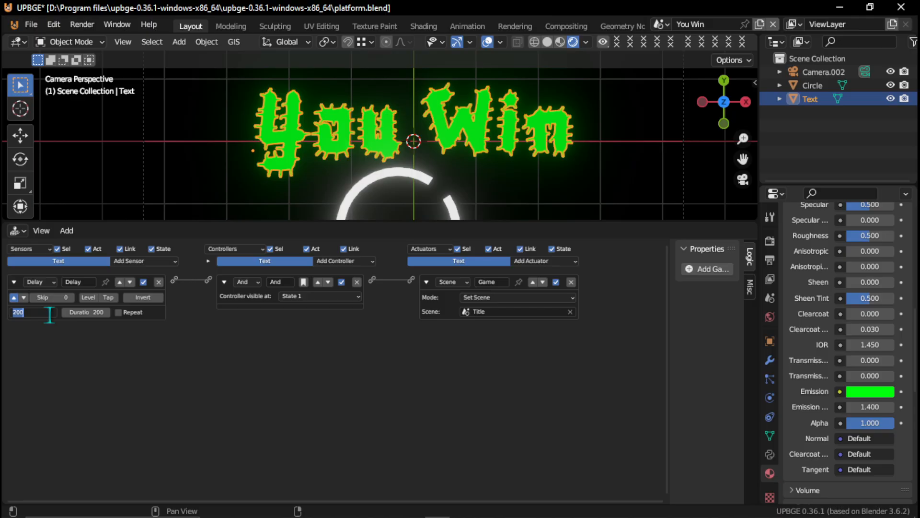
{"action": "type", "text": "400"}
{"action": "key", "text": "Return"}
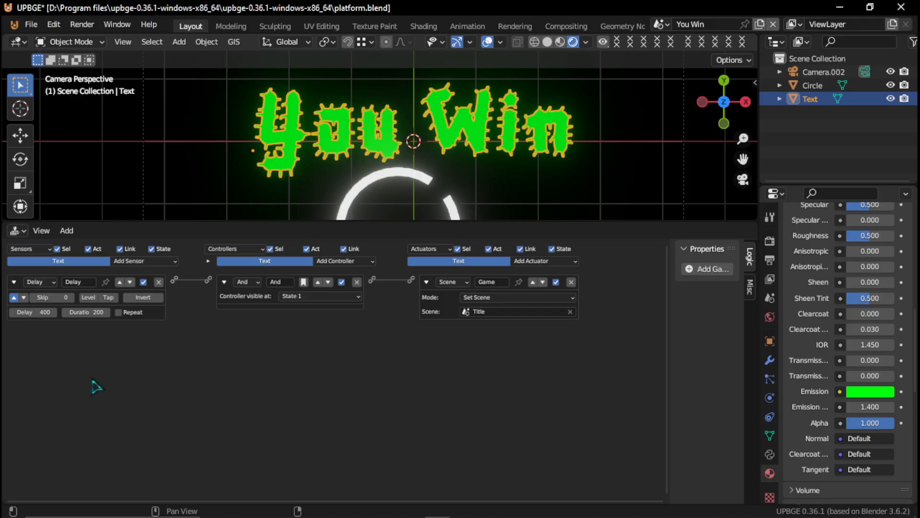
{"action": "left_click", "coordinate": [102, 313]}
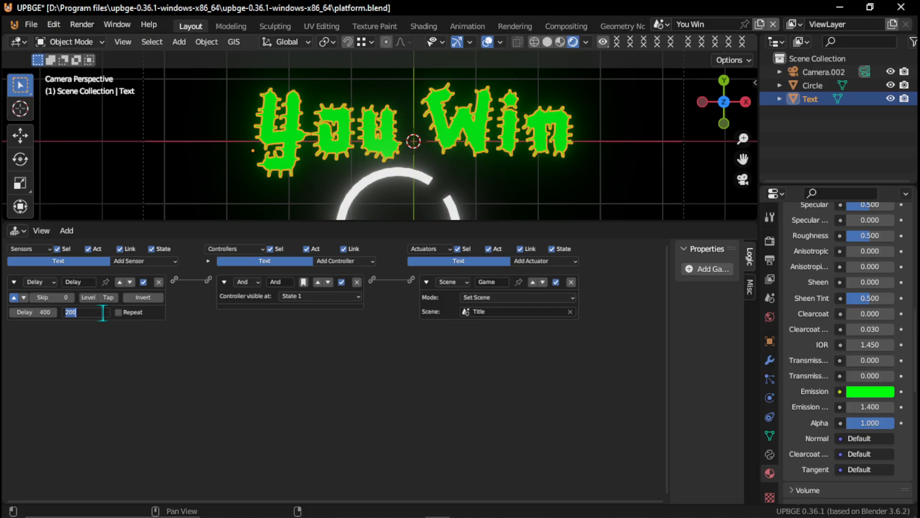
{"action": "key", "text": "Return"}
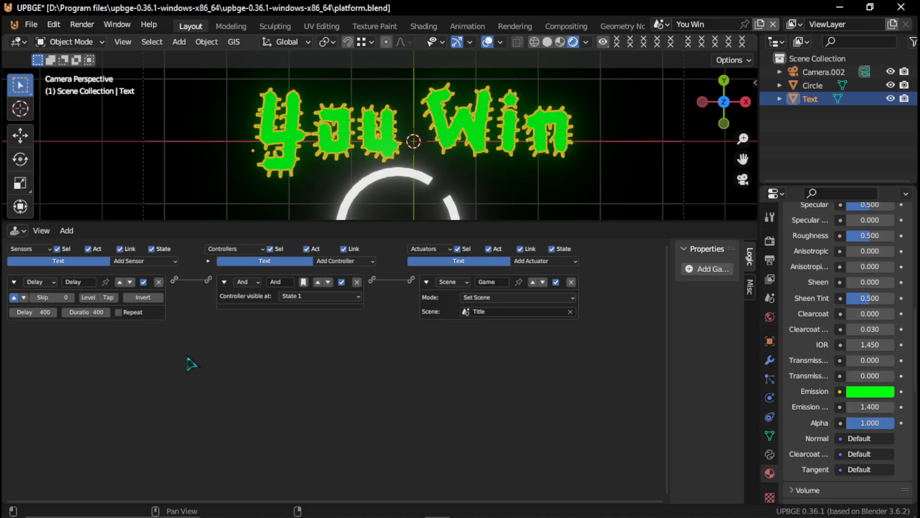
- Enlarge the 3D view and move the You Win text up along the Y axis, well above the ring
{"action": "left_click_drag", "start_coordinate": [221, 229], "coordinate": [204, 423]}
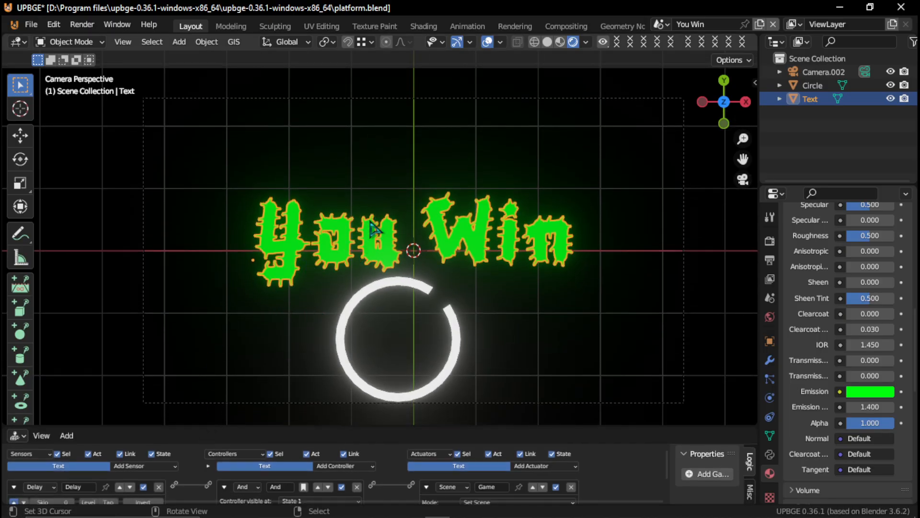
{"action": "key", "text": "g"}
{"action": "key", "text": "y"}
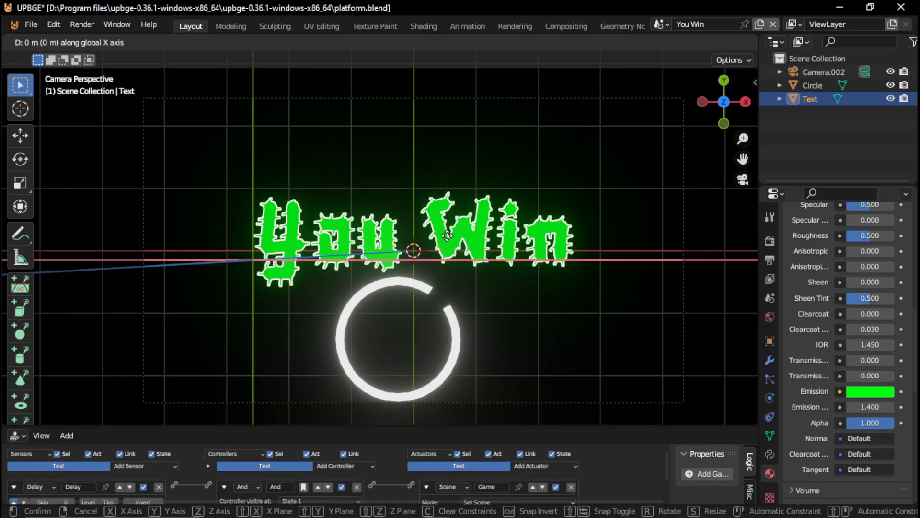
{"action": "left_click", "coordinate": [439, 169]}
- Scale the You Win text up slightly and shift it about 0.65 m in the negative X direction to centre it
{"action": "key", "text": "s"}
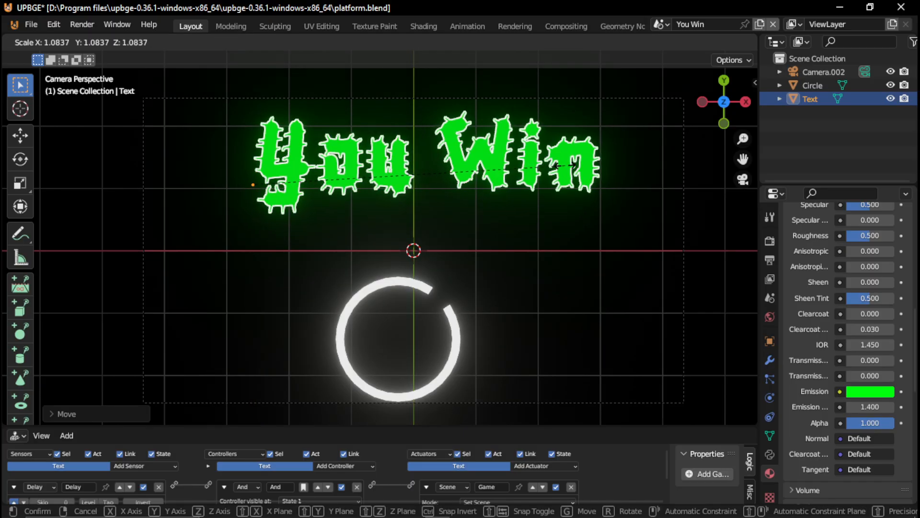
{"action": "left_click", "coordinate": [603, 177]}
{"action": "key", "text": "g"}
{"action": "key", "text": "x"}
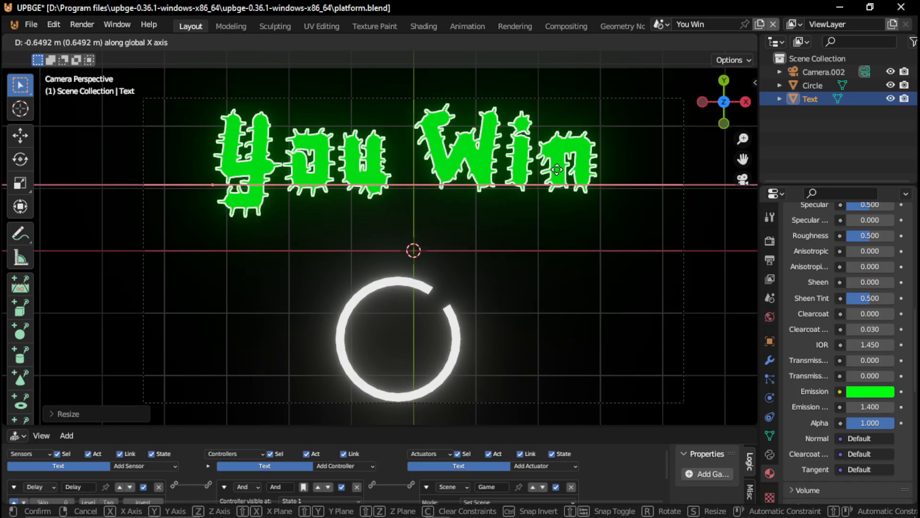
{"action": "left_click", "coordinate": [562, 178]}
- Scale the loading ring down to a little under half its size
{"action": "left_click", "coordinate": [413, 290]}
{"action": "key", "text": "s"}
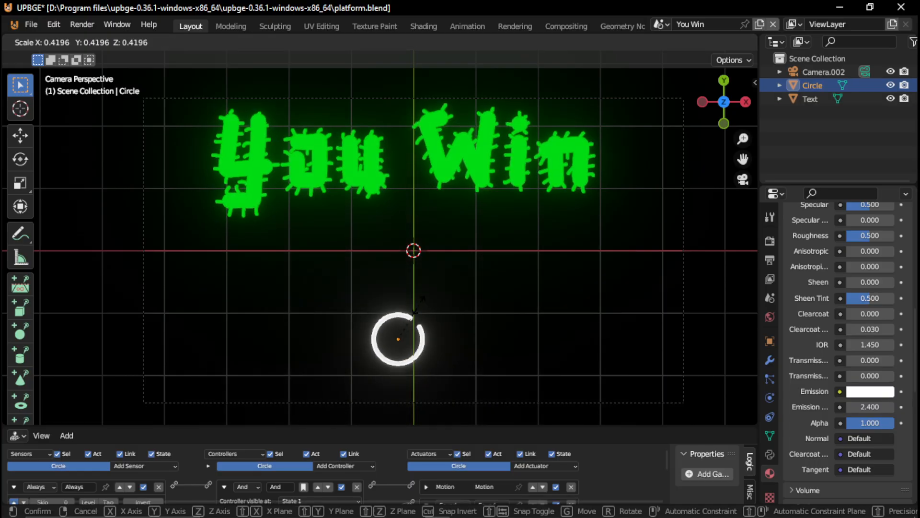
{"action": "left_click", "coordinate": [434, 318]}
{"action": "scroll", "coordinate": [435, 319], "scroll_direction": "down", "scroll_amount": 1}
{"action": "scroll", "coordinate": [435, 319], "scroll_direction": "down", "scroll_amount": 1}
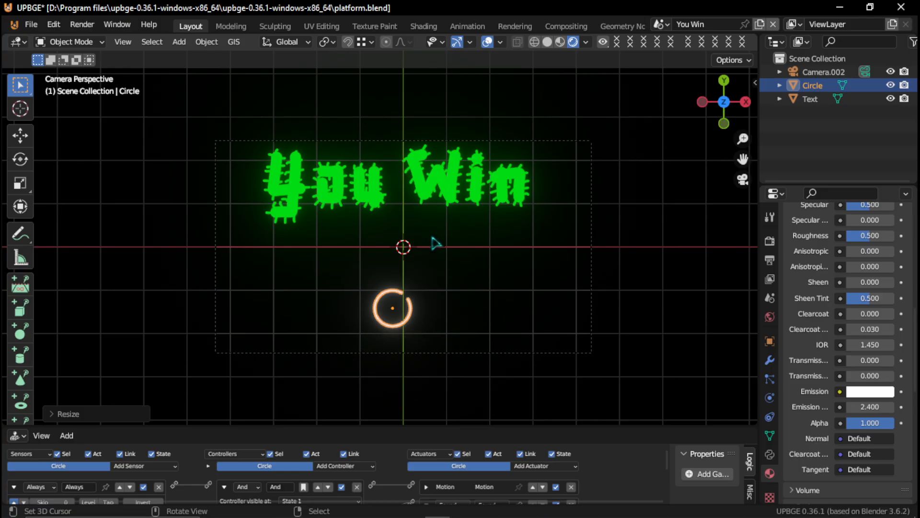
- Save the file and test-run the game from the You Win scene, quitting with Exit Game on the title screen
{"action": "key", "text": "ctrl+s"}
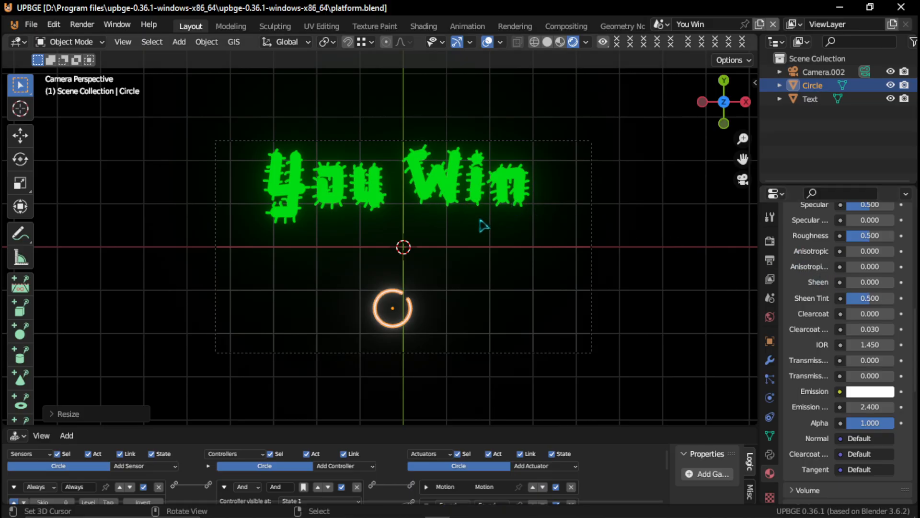
{"action": "key", "text": "p"}
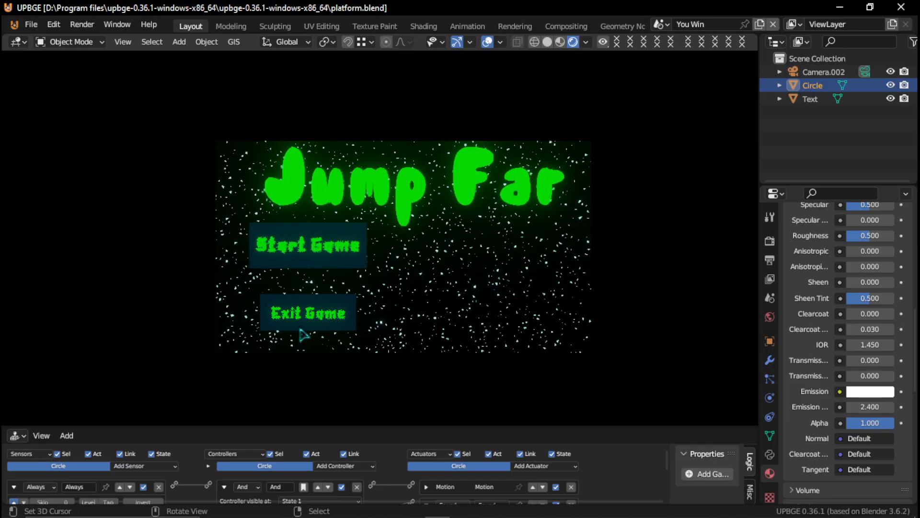
{"action": "left_click", "coordinate": [328, 322]}
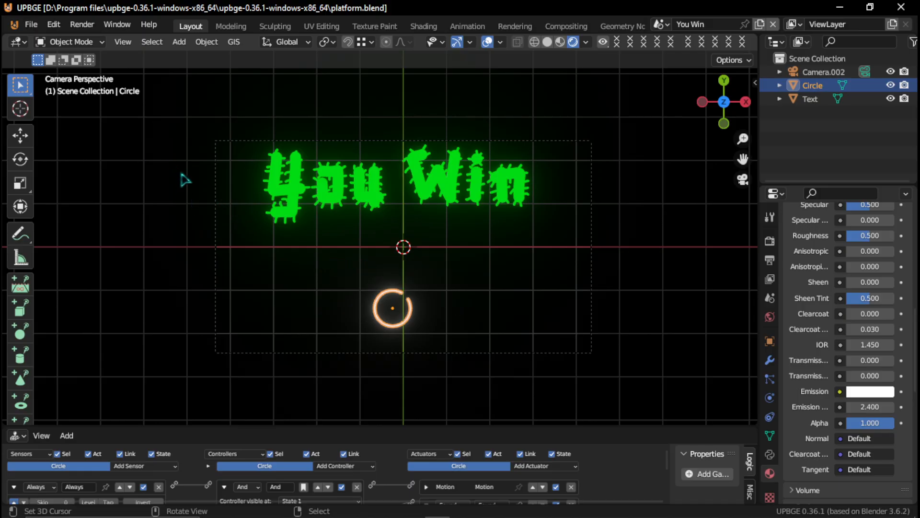
- Pack the linked libraries into the current blend file
{"action": "left_click", "coordinate": [32, 24]}
{"action": "mouse_move", "coordinate": [65, 251]}
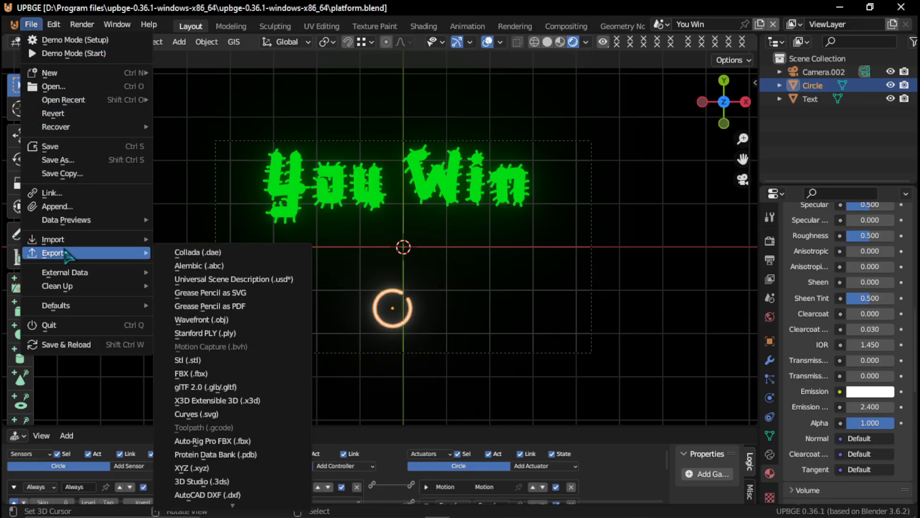
{"action": "mouse_move", "coordinate": [83, 273]}
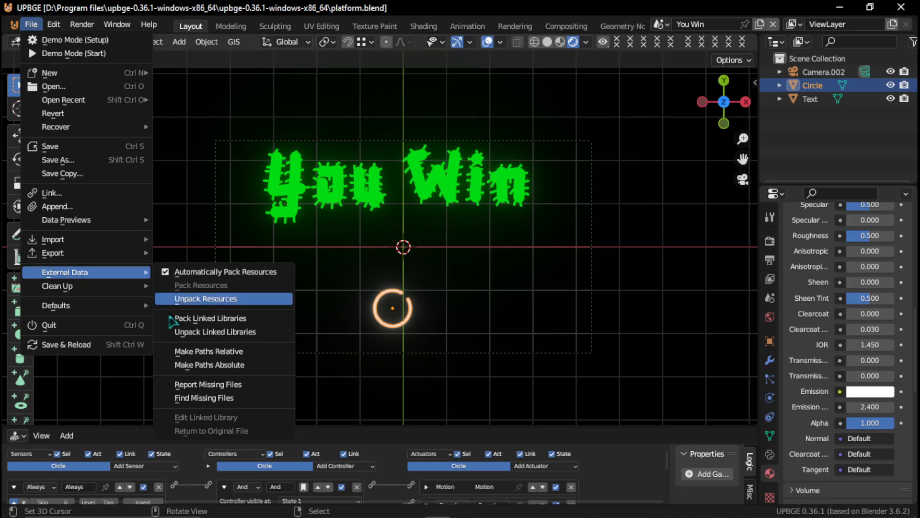
{"action": "left_click", "coordinate": [248, 321]}
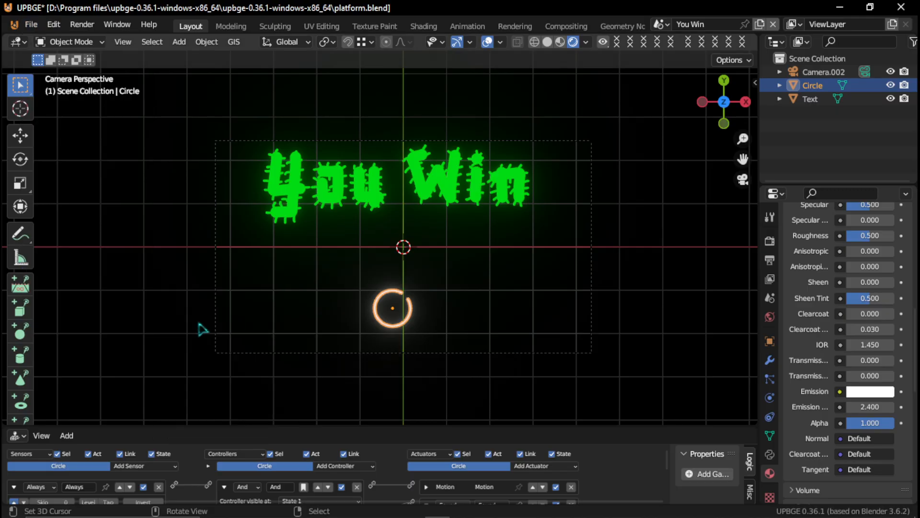
- Make all external file paths in the project relative
{"action": "left_click", "coordinate": [40, 27]}
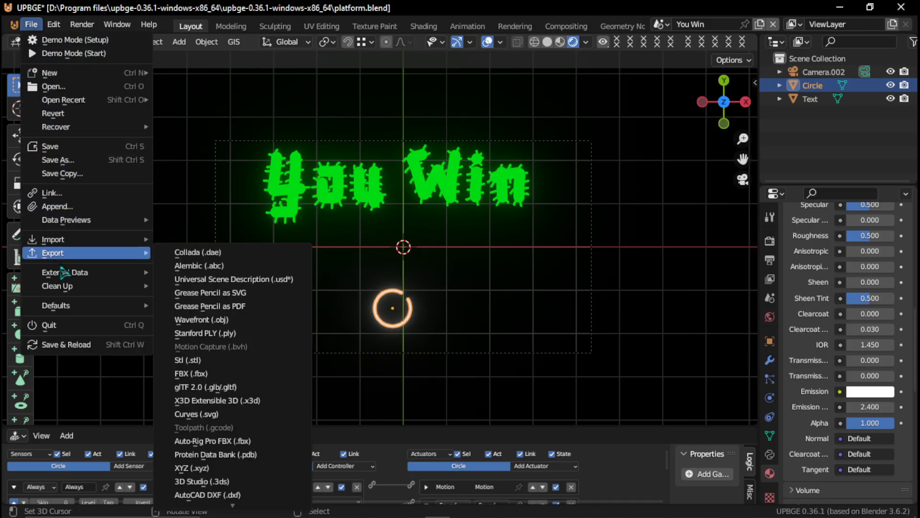
{"action": "mouse_move", "coordinate": [67, 277]}
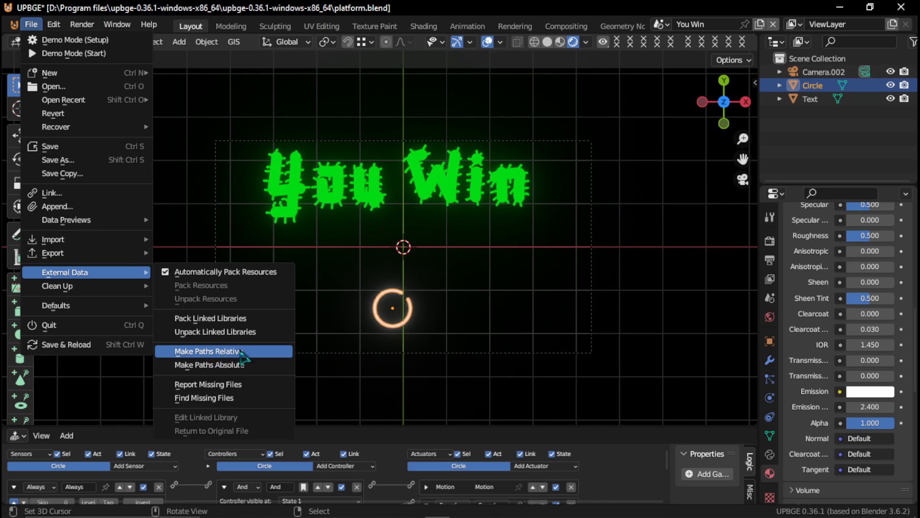
{"action": "left_click", "coordinate": [213, 354]}
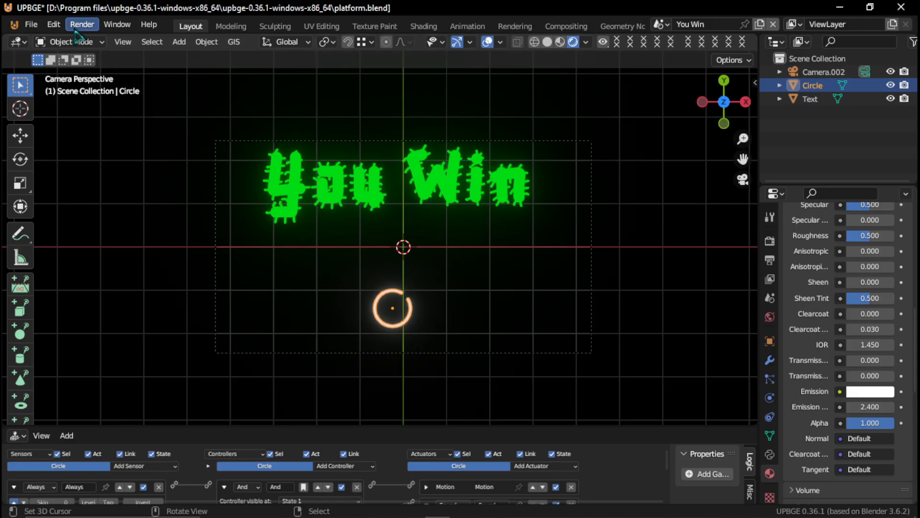
- Switch from the You Win scene to the Title scene
{"action": "left_click", "coordinate": [31, 24]}
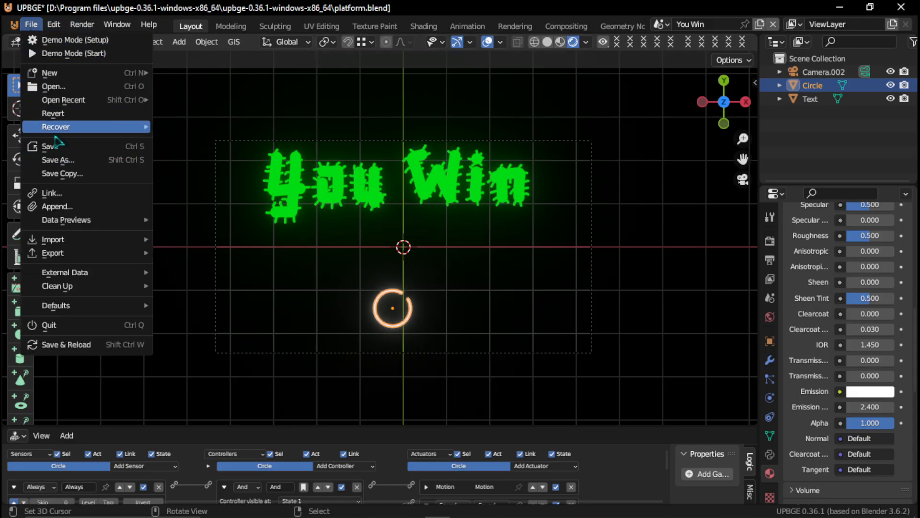
{"action": "left_click", "coordinate": [660, 25]}
{"action": "left_click", "coordinate": [686, 58]}
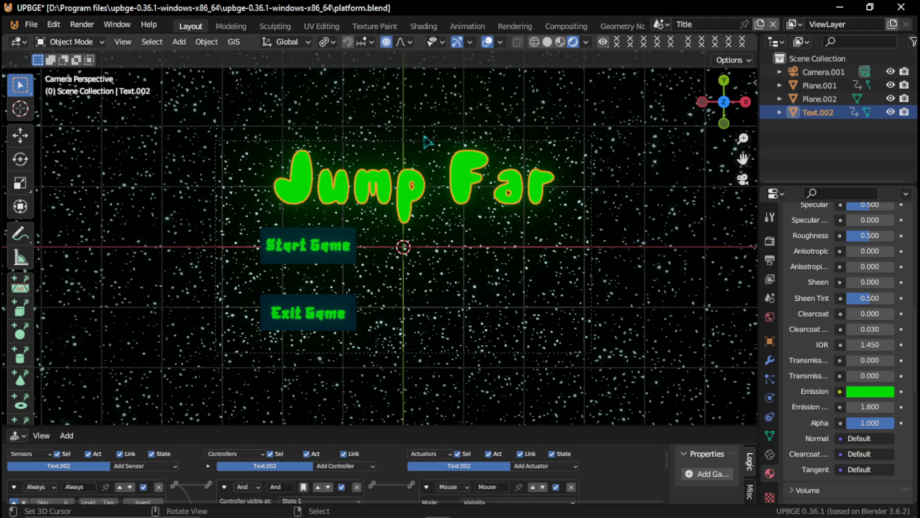
{"action": "left_click", "coordinate": [31, 25]}
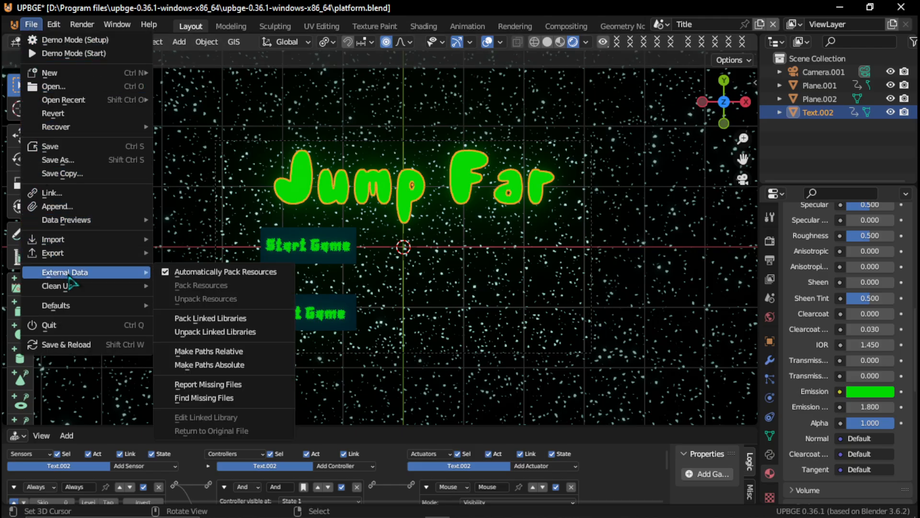
{"action": "mouse_move", "coordinate": [123, 254]}
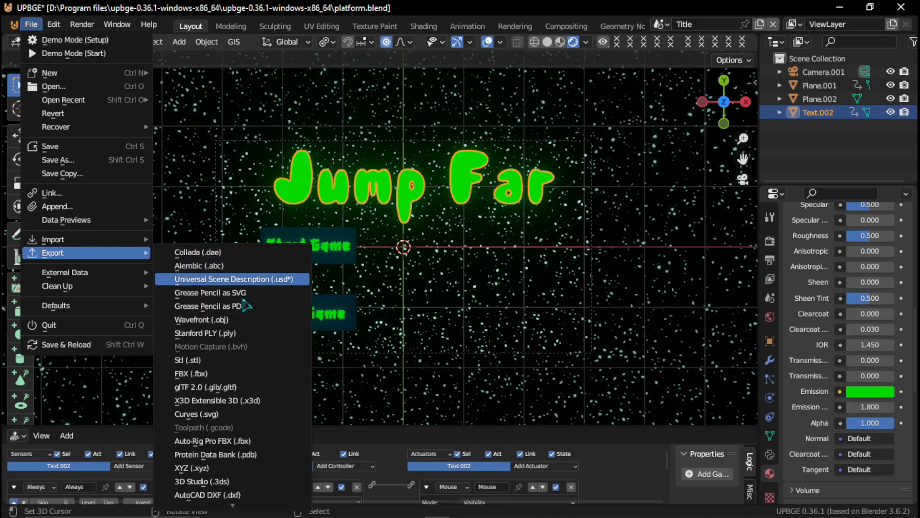
{"action": "scroll", "coordinate": [249, 461], "scroll_direction": "down", "scroll_amount": 3}
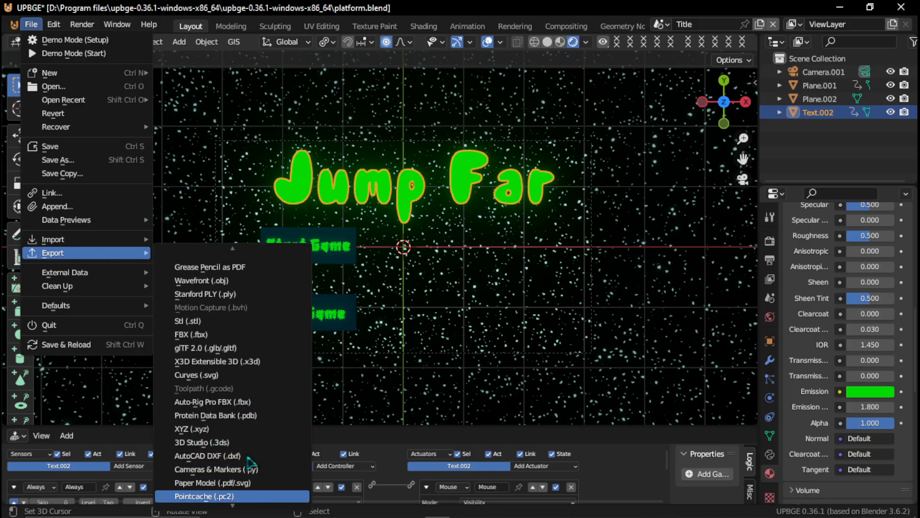
{"action": "scroll", "coordinate": [249, 463], "scroll_direction": "down", "scroll_amount": 5}
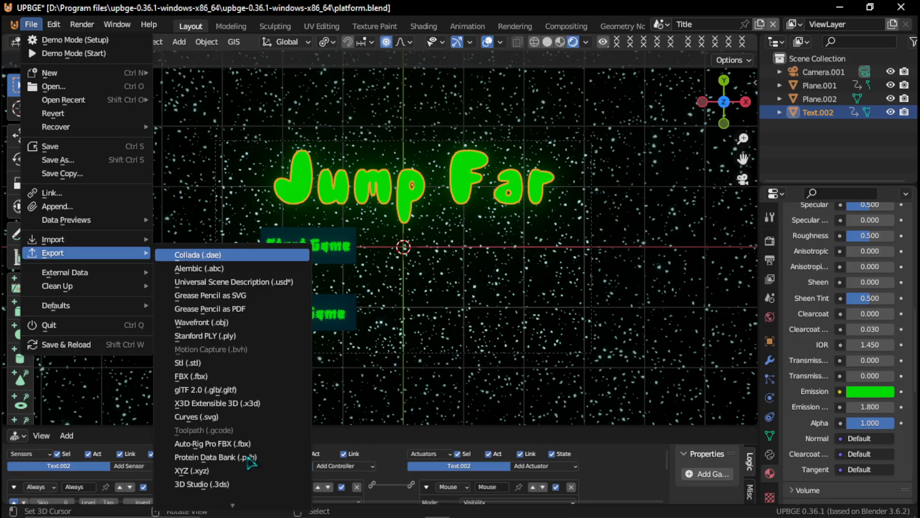
{"action": "scroll", "coordinate": [247, 458], "scroll_direction": "up", "scroll_amount": 1}
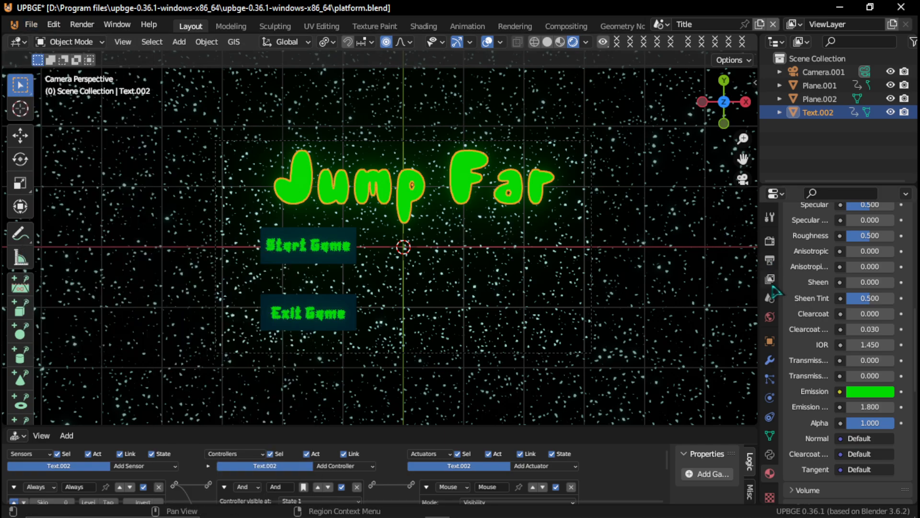
- In the Title scene's output settings, enable Render Region and Crop to Render Region
{"action": "left_click", "coordinate": [771, 241]}
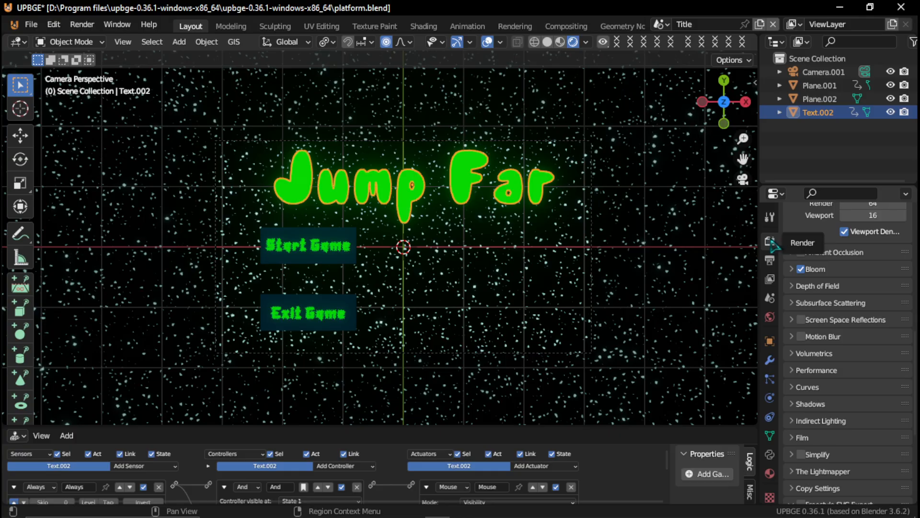
{"action": "left_click_drag", "start_coordinate": [759, 236], "coordinate": [568, 237]}
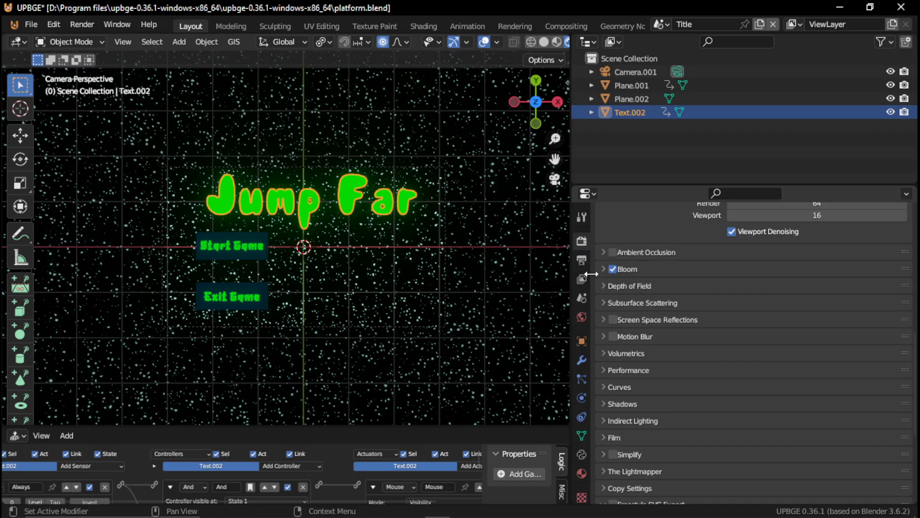
{"action": "scroll", "coordinate": [605, 271], "scroll_direction": "up", "scroll_amount": 15}
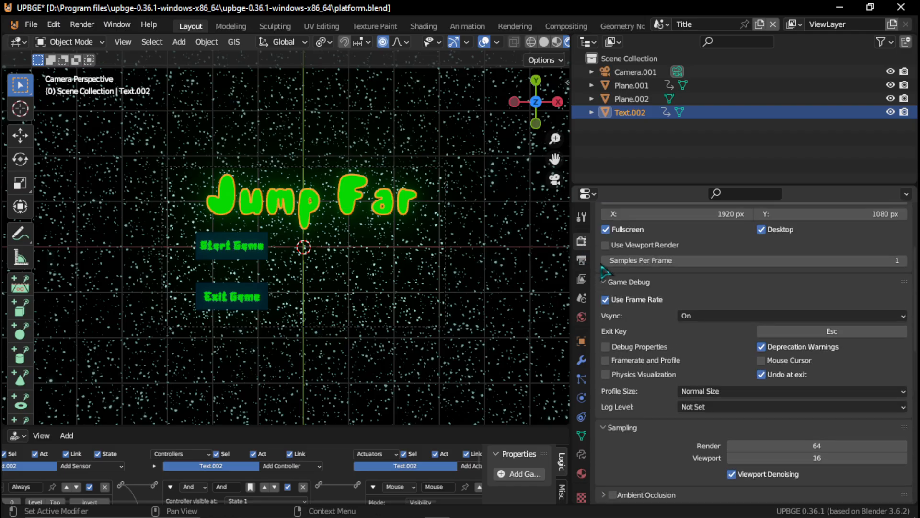
{"action": "scroll", "coordinate": [605, 271], "scroll_direction": "up", "scroll_amount": 2}
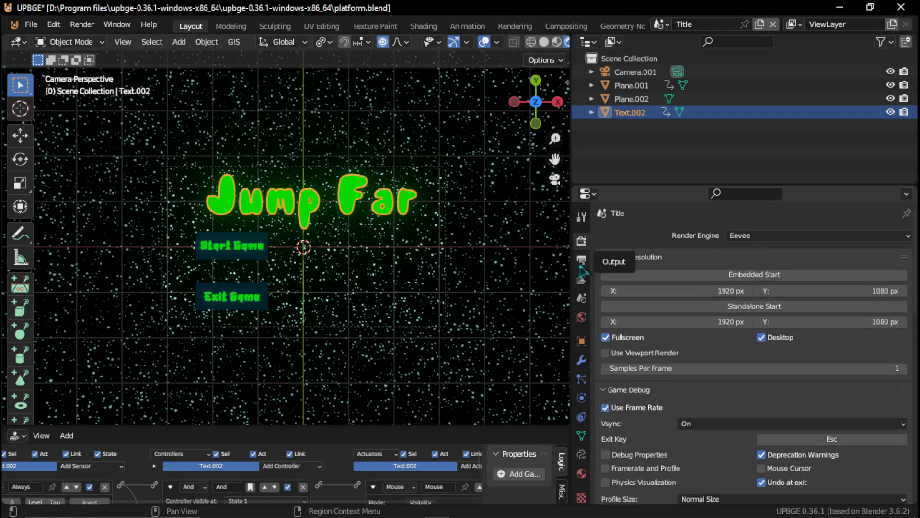
{"action": "left_click", "coordinate": [582, 261]}
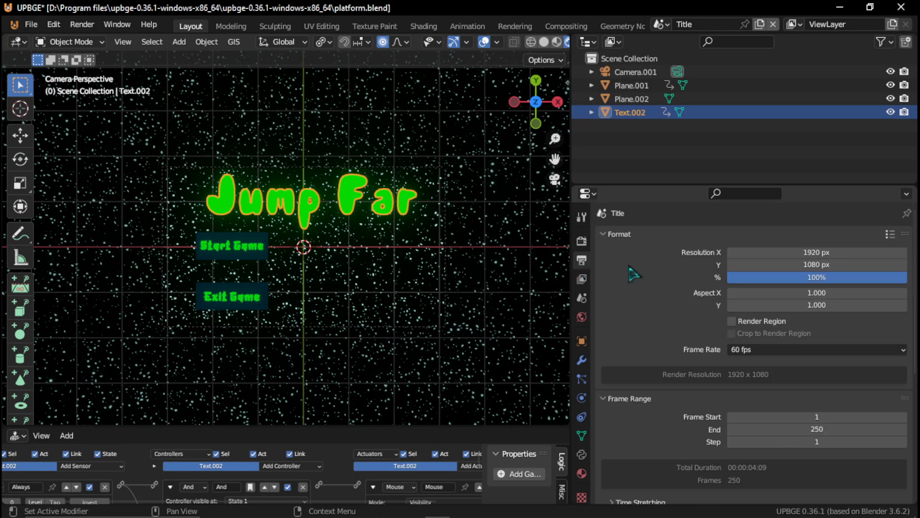
{"action": "left_click", "coordinate": [732, 322]}
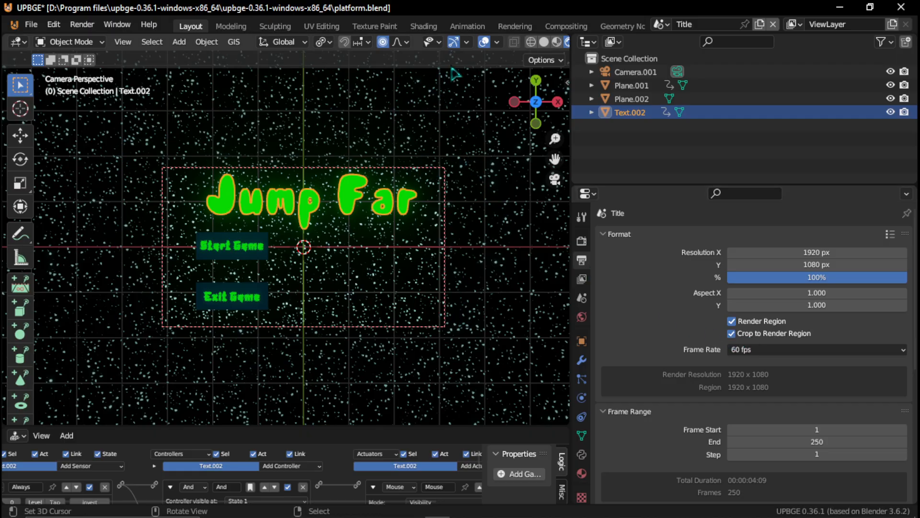
{"action": "scroll", "coordinate": [413, 248], "scroll_direction": "down", "scroll_amount": 2}
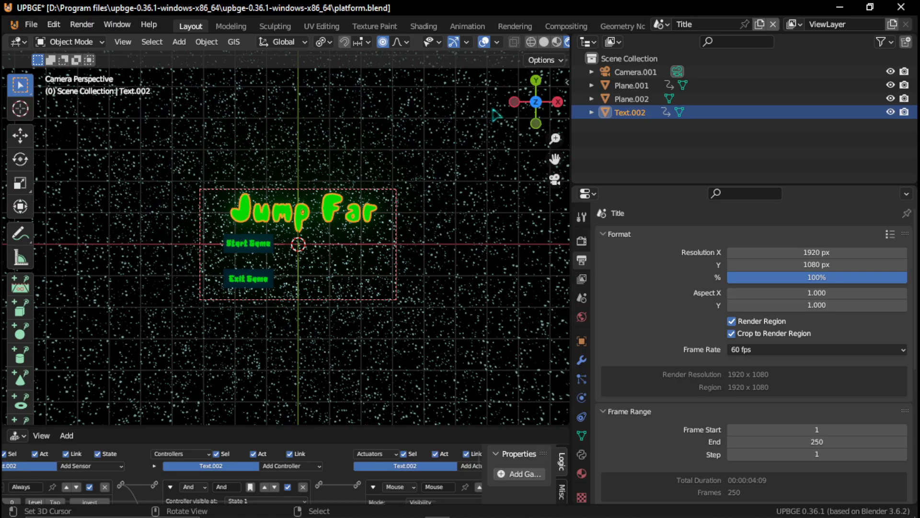
{"action": "scroll", "coordinate": [499, 53], "scroll_direction": "down", "scroll_amount": 8}
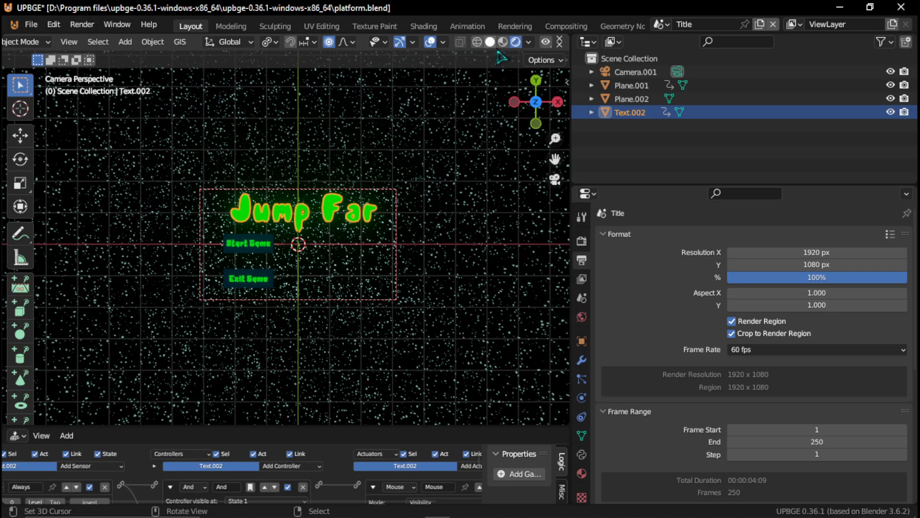
{"action": "scroll", "coordinate": [519, 57], "scroll_direction": "down", "scroll_amount": 4}
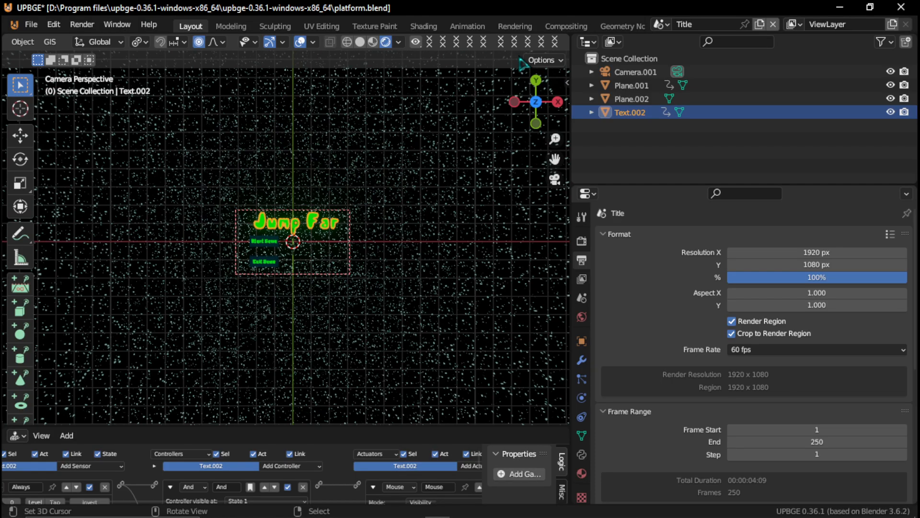
{"action": "scroll", "coordinate": [519, 57], "scroll_direction": "up", "scroll_amount": 6}
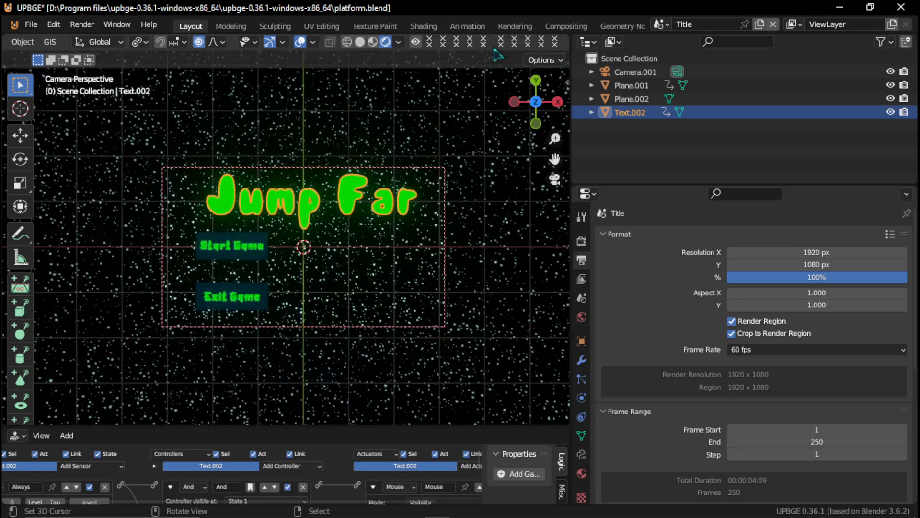
{"action": "left_click_drag", "start_coordinate": [569, 124], "coordinate": [734, 127]}
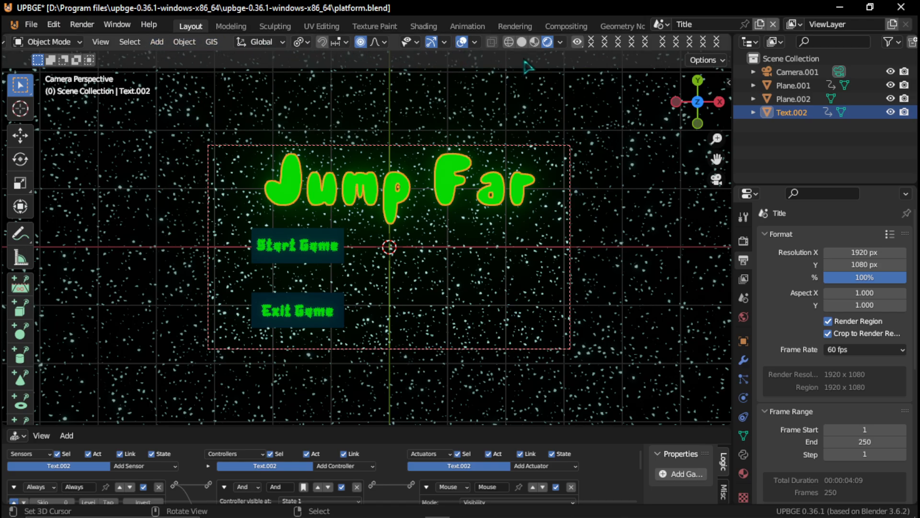
- Switch to the Main scene and enable Render Region with Crop to Render Region in its output settings
{"action": "left_click", "coordinate": [662, 25]}
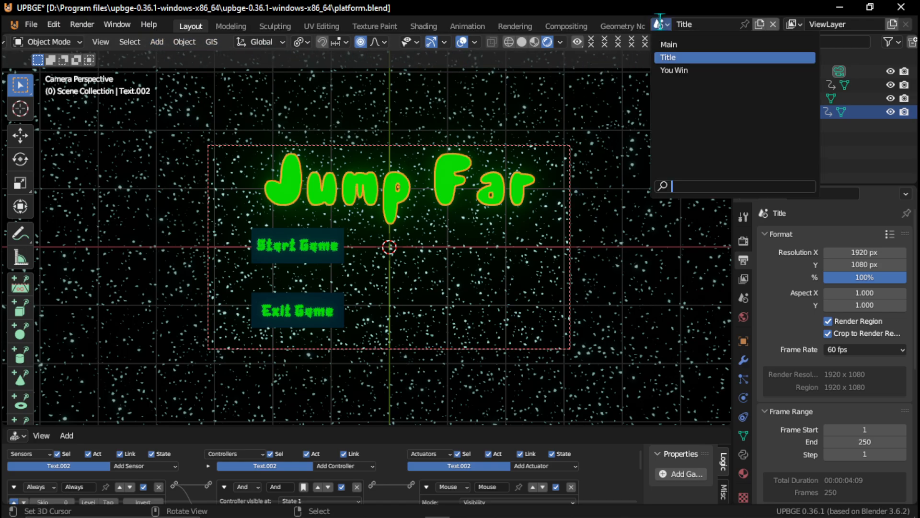
{"action": "left_click", "coordinate": [671, 45]}
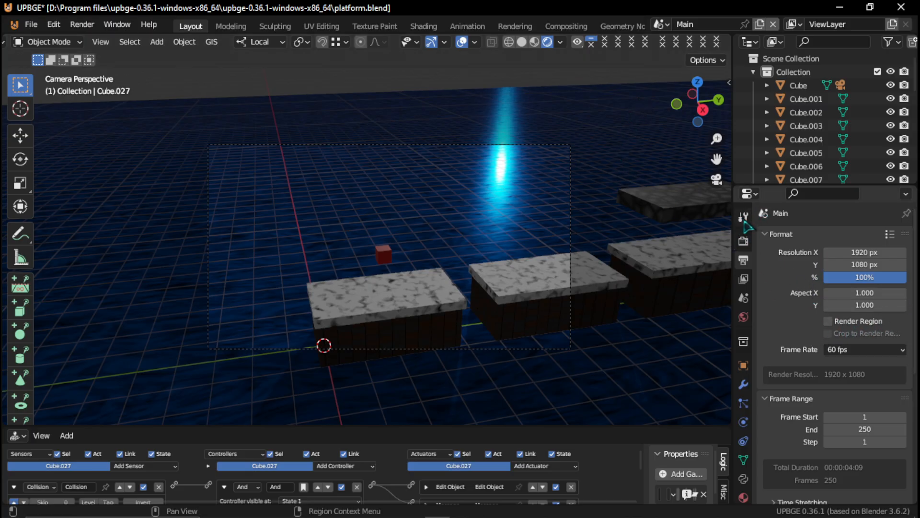
{"action": "left_click", "coordinate": [828, 320]}
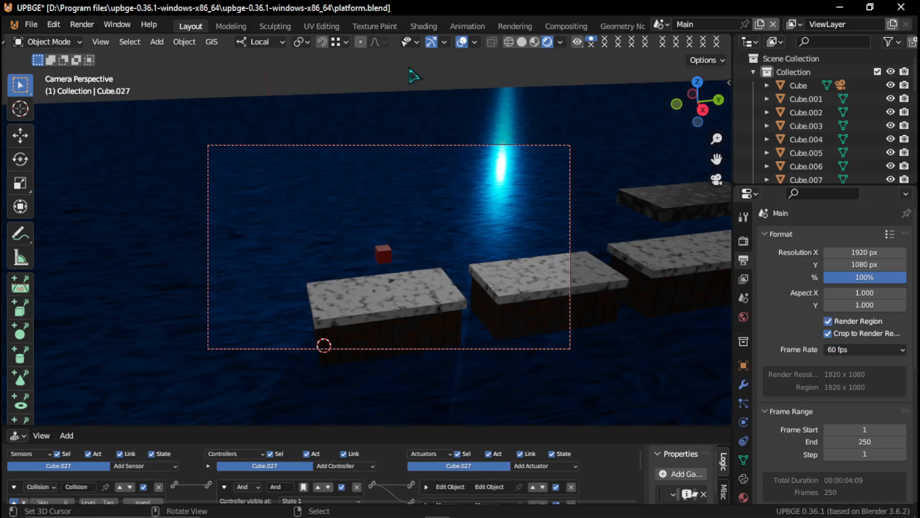
- Switch to the You Win scene and turn on Render Region with Crop to Render Region in its output settings
{"action": "left_click", "coordinate": [661, 24]}
{"action": "left_click", "coordinate": [668, 57]}
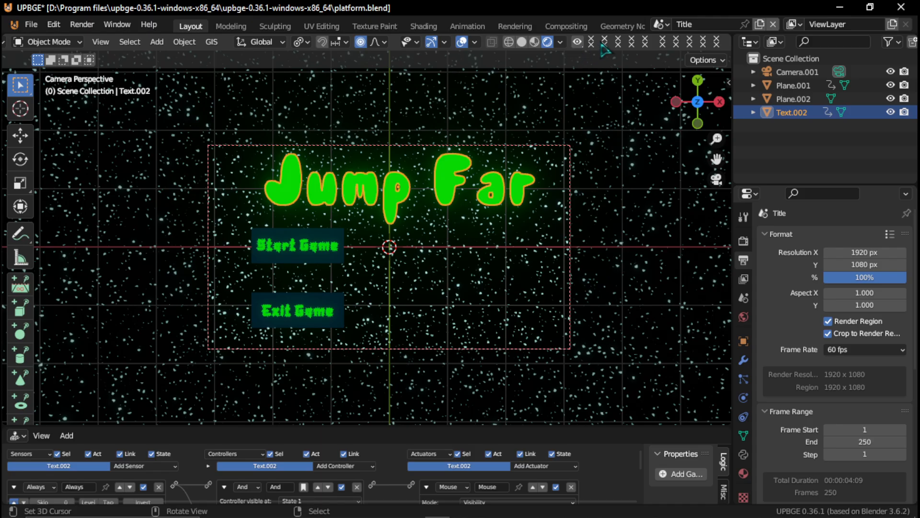
{"action": "left_click", "coordinate": [661, 24]}
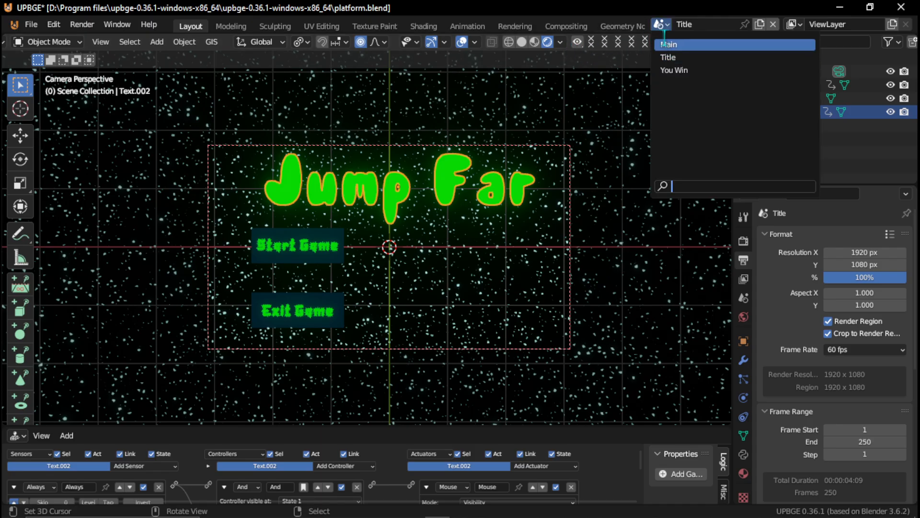
{"action": "left_click", "coordinate": [700, 70]}
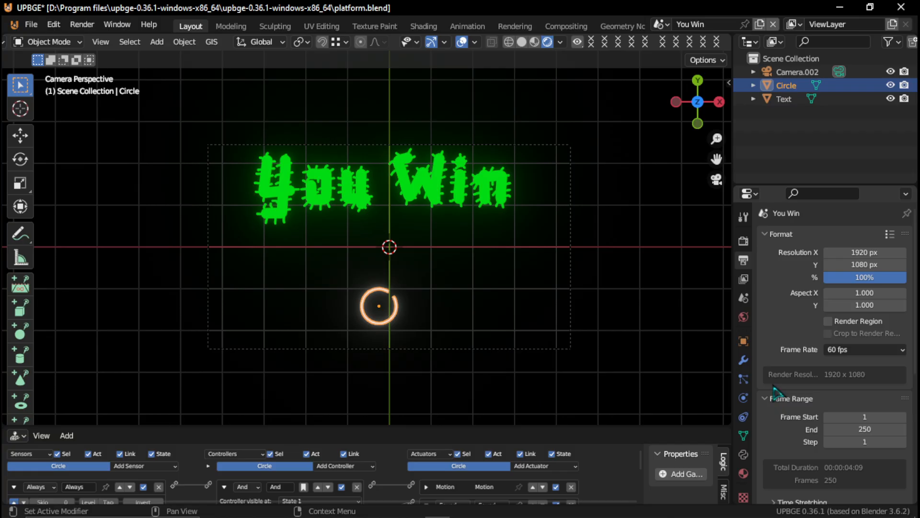
{"action": "left_click", "coordinate": [828, 321]}
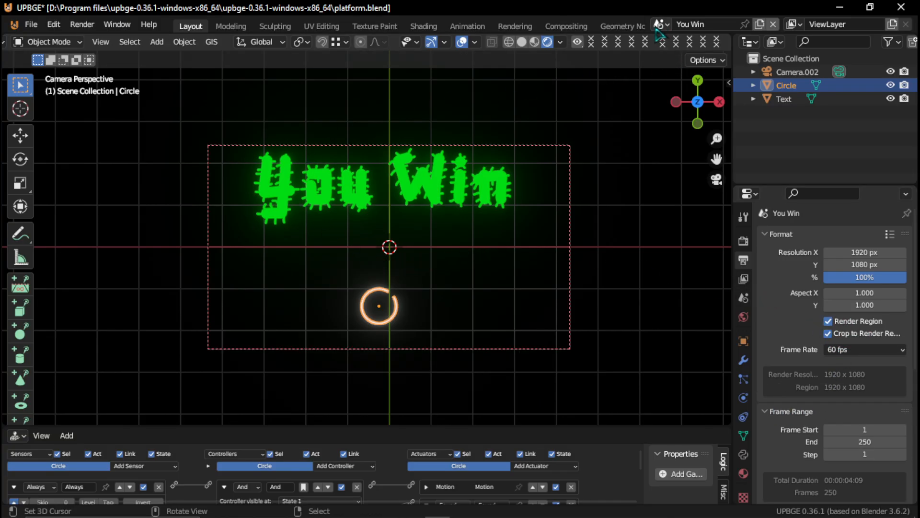
- Return to the Title scene and save the blend file
{"action": "left_click", "coordinate": [660, 24]}
{"action": "left_click", "coordinate": [678, 58]}
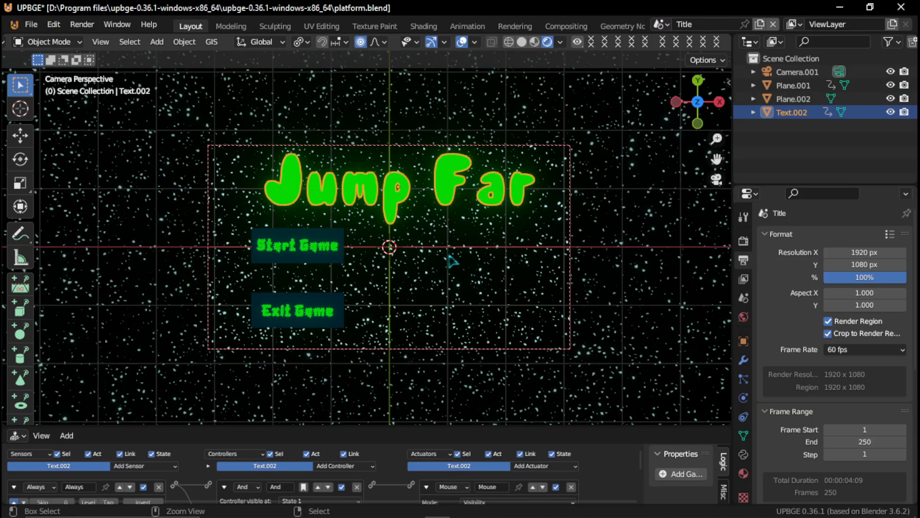
{"action": "key", "text": "ctrl+s"}
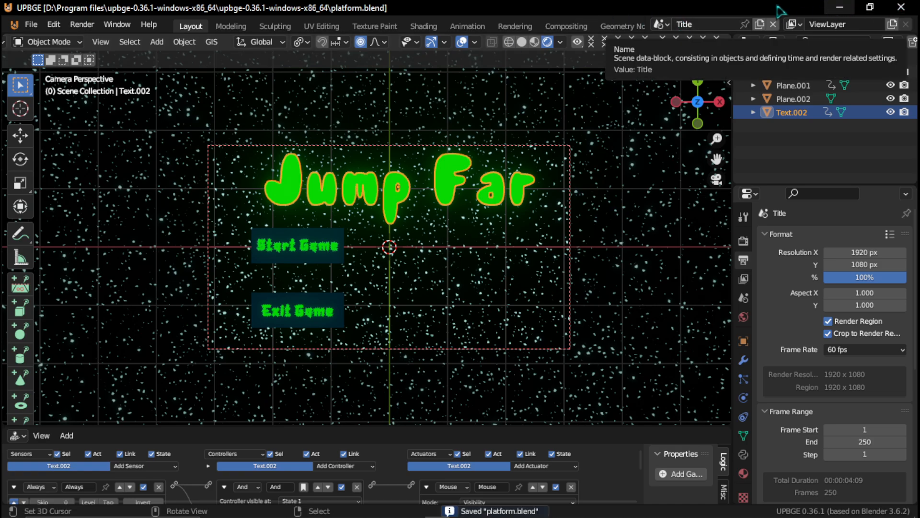
- Start exporting the game from the Title scene with Save as game runtime
{"action": "left_click", "coordinate": [32, 24]}
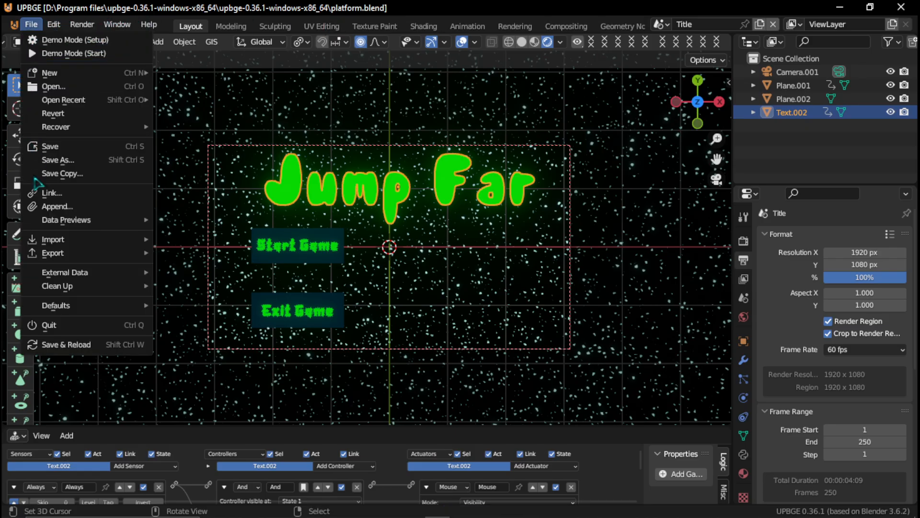
{"action": "mouse_move", "coordinate": [31, 276]}
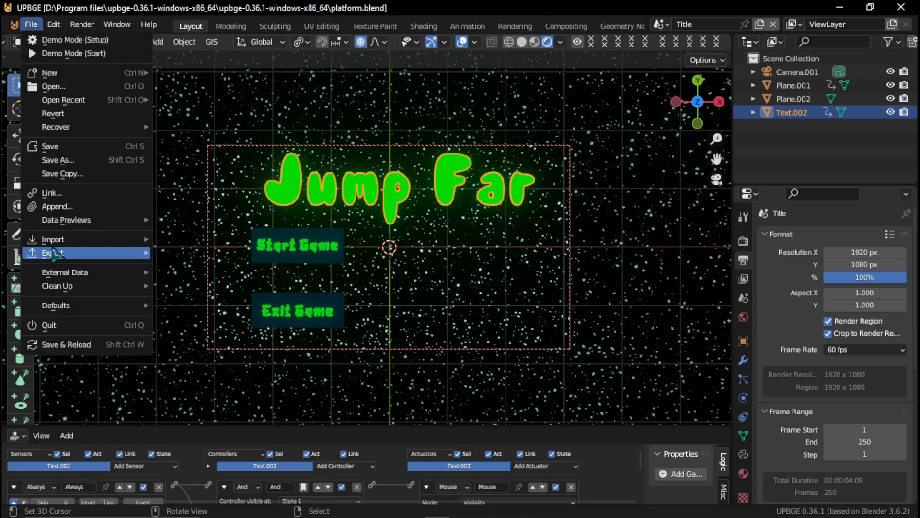
{"action": "mouse_move", "coordinate": [70, 257]}
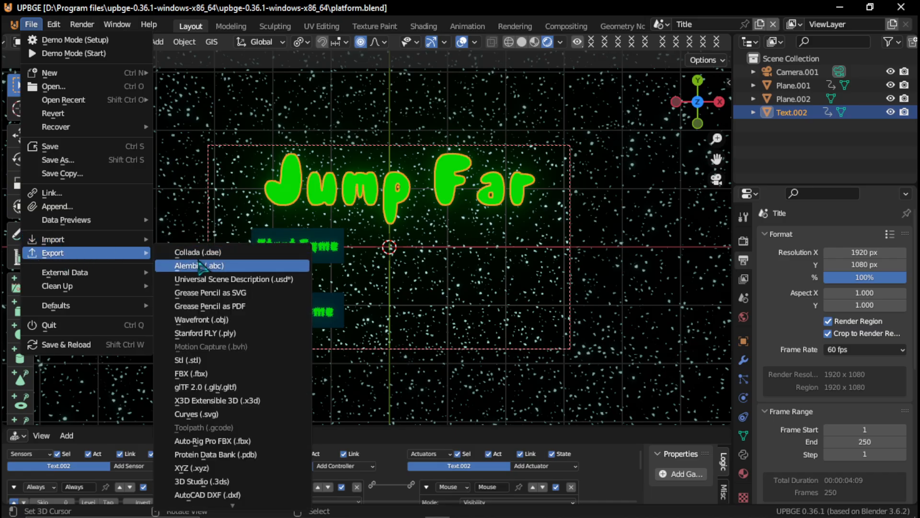
{"action": "scroll", "coordinate": [198, 262], "scroll_direction": "up", "scroll_amount": 2}
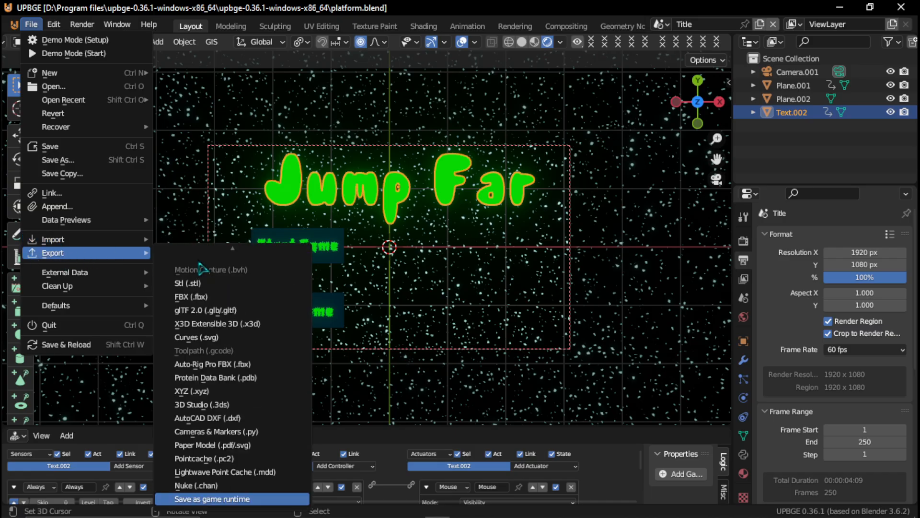
{"action": "left_click", "coordinate": [217, 499]}
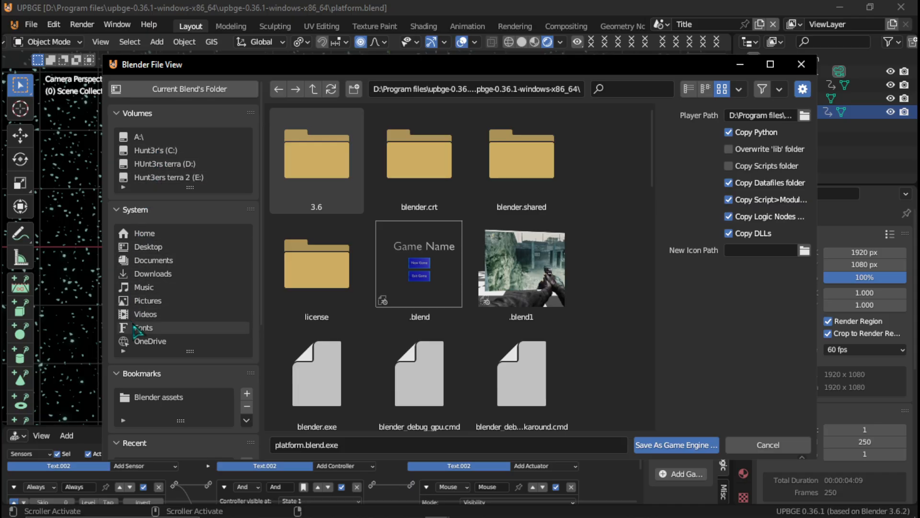
- Set the export destination to the test game folder on the Desktop
{"action": "scroll", "coordinate": [136, 331], "scroll_direction": "down", "scroll_amount": 5}
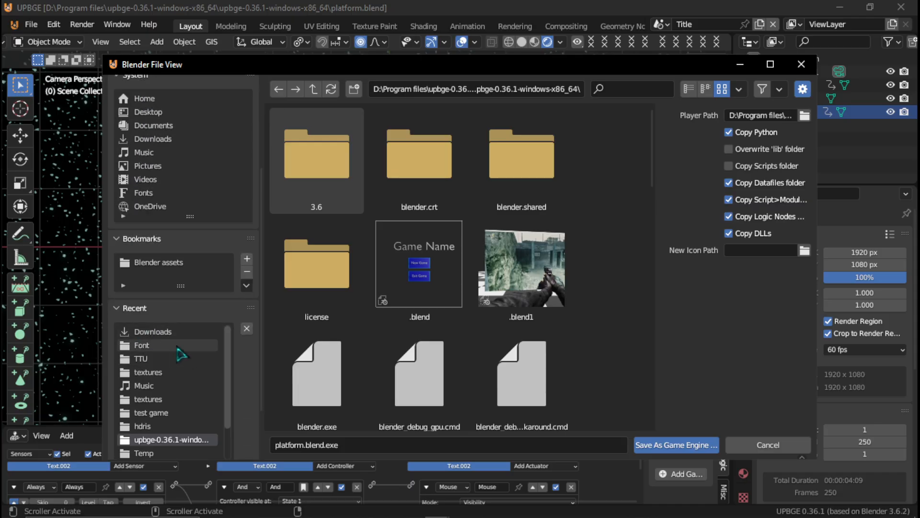
{"action": "scroll", "coordinate": [195, 284], "scroll_direction": "up", "scroll_amount": 1}
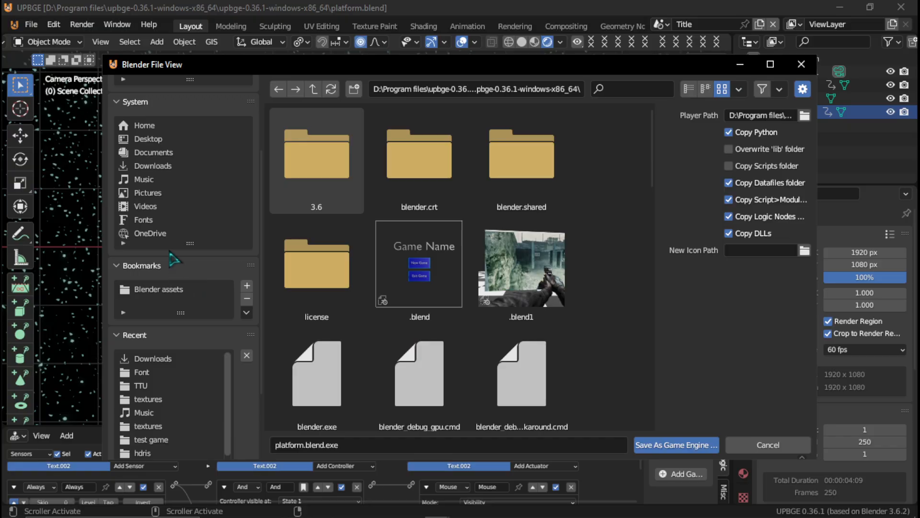
{"action": "scroll", "coordinate": [175, 259], "scroll_direction": "up", "scroll_amount": 1}
{"action": "scroll", "coordinate": [168, 184], "scroll_direction": "up", "scroll_amount": 1}
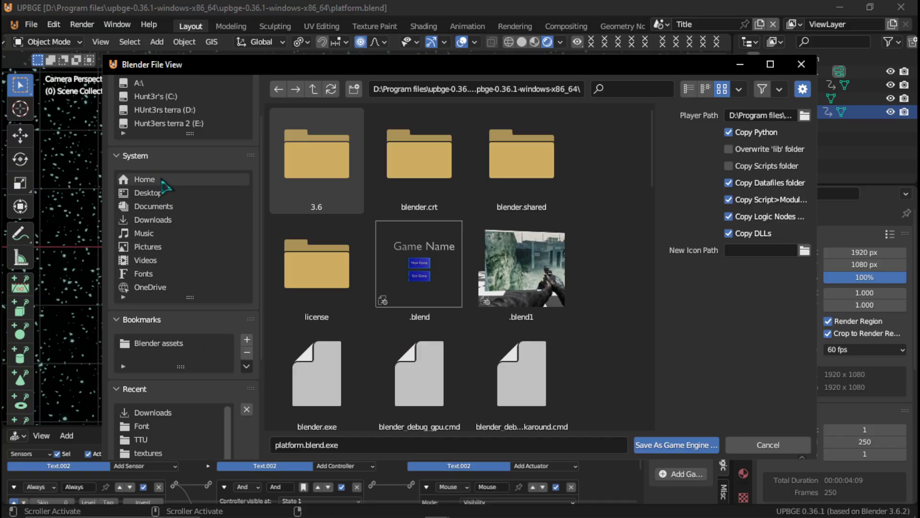
{"action": "left_click", "coordinate": [163, 192]}
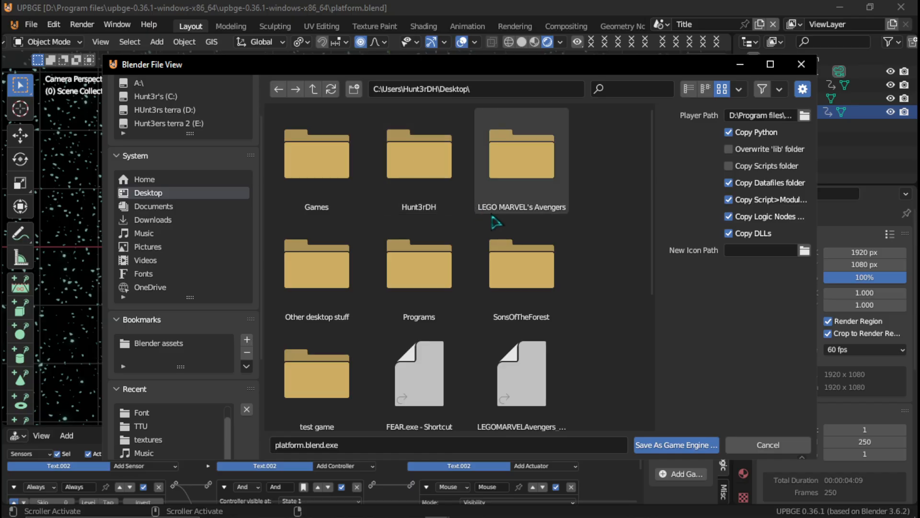
{"action": "scroll", "coordinate": [318, 369], "scroll_direction": "down", "scroll_amount": 1}
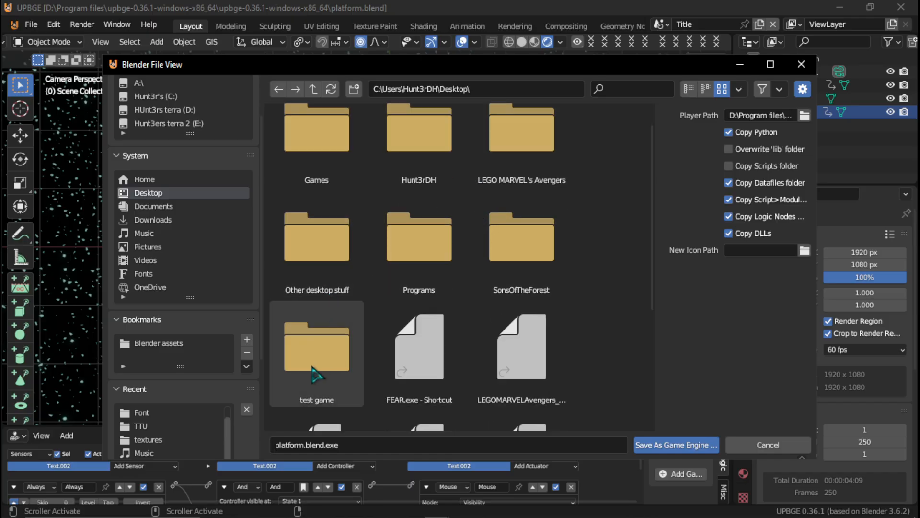
{"action": "double_click", "coordinate": [316, 374]}
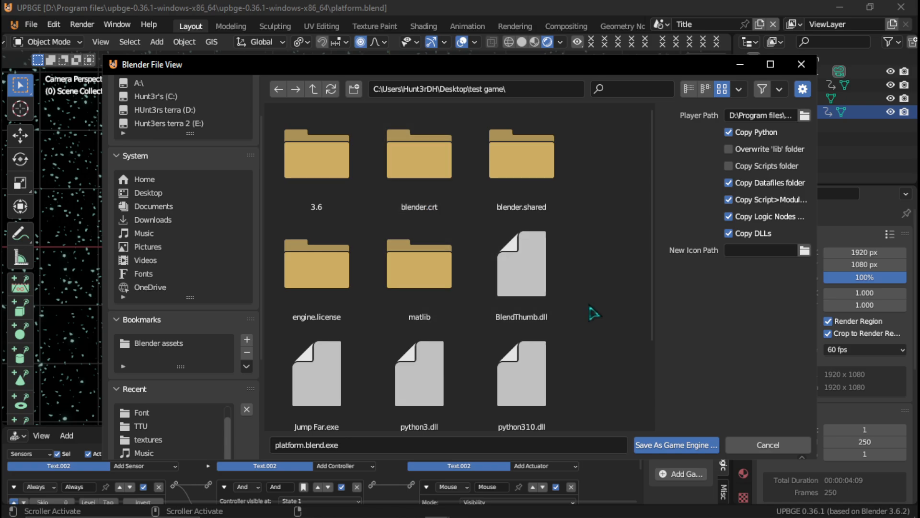
- Open the Desktop's test game folder in File Explorer and permanently delete all of its old contents
{"action": "left_click", "coordinate": [838, 11]}
{"action": "double_click", "coordinate": [279, 18]}
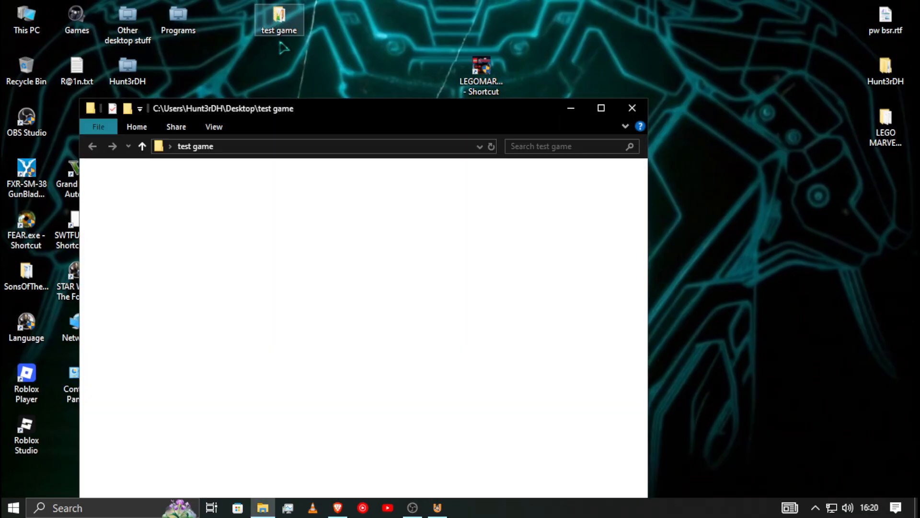
{"action": "left_click_drag", "start_coordinate": [253, 424], "coordinate": [240, 186]}
{"action": "key", "text": "shift+Delete"}
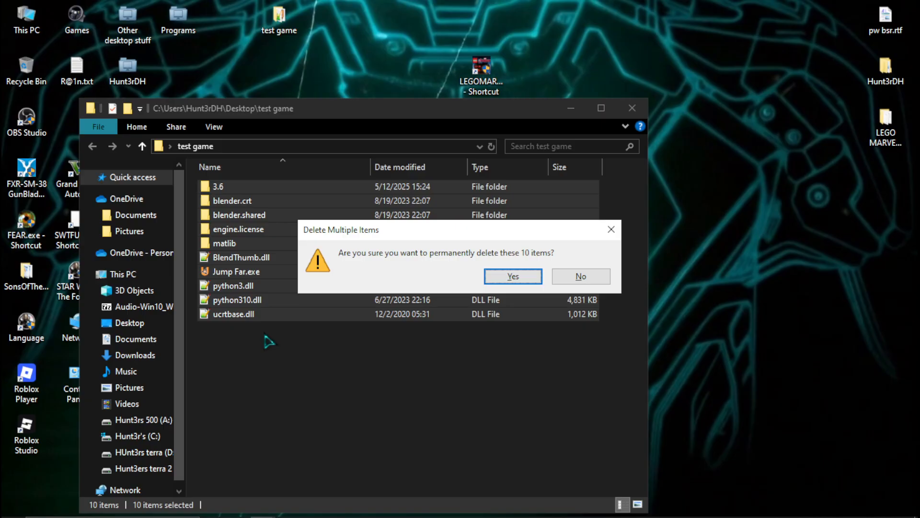
{"action": "key", "text": "Return"}
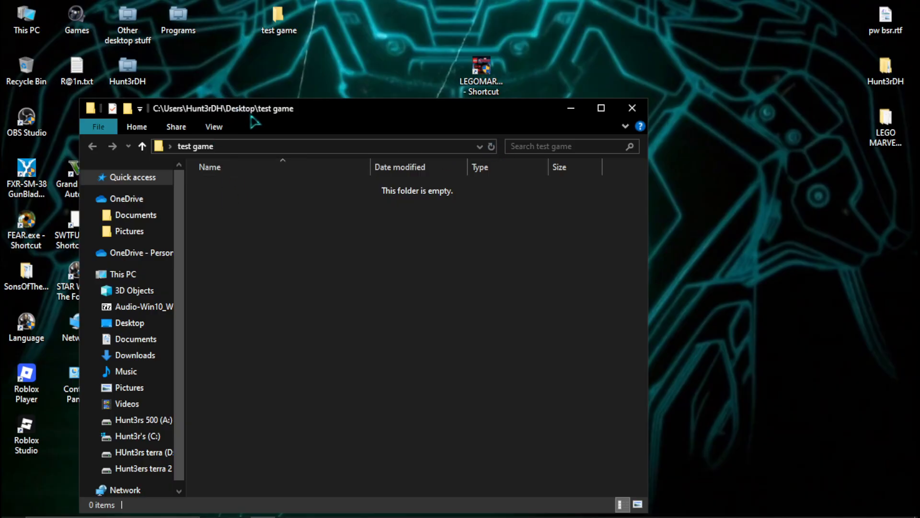
{"action": "left_click_drag", "start_coordinate": [254, 122], "coordinate": [277, 76]}
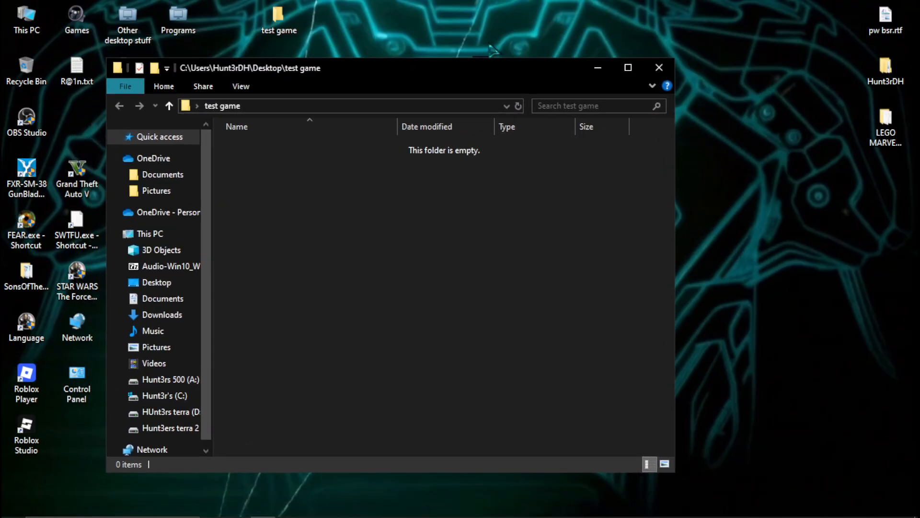
{"action": "left_click", "coordinate": [598, 68]}
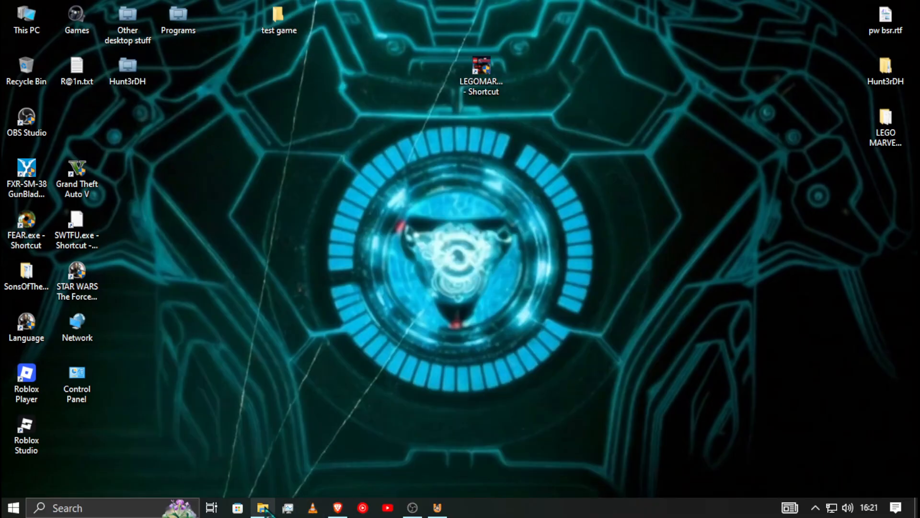
- Return to UPBGE, refresh the file listing, and export the game runtime as platform.blend.exe into the test game folder
{"action": "mouse_move", "coordinate": [410, 511]}
{"action": "left_click", "coordinate": [437, 508]}
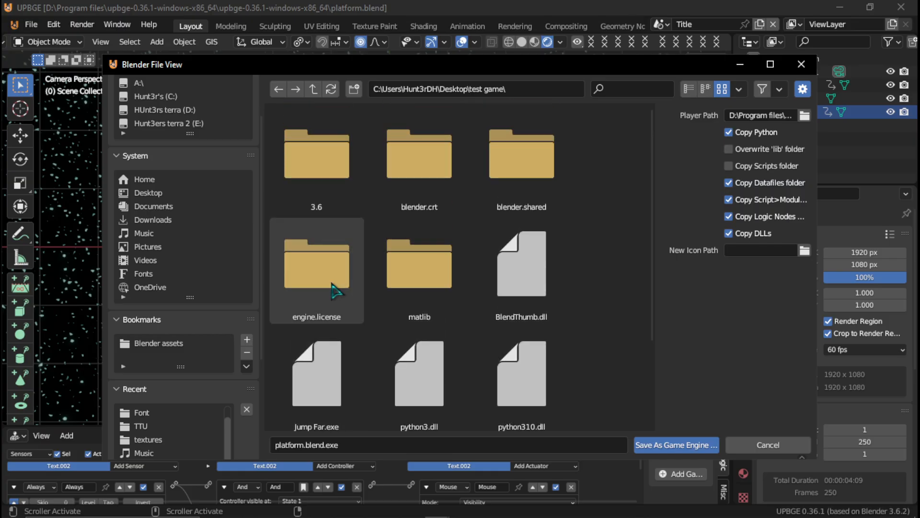
{"action": "left_click", "coordinate": [331, 89]}
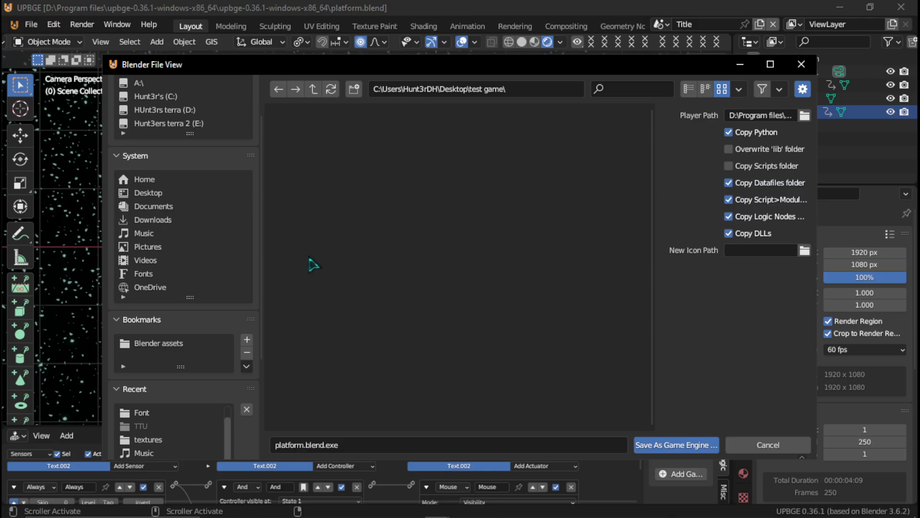
{"action": "left_click", "coordinate": [688, 448]}
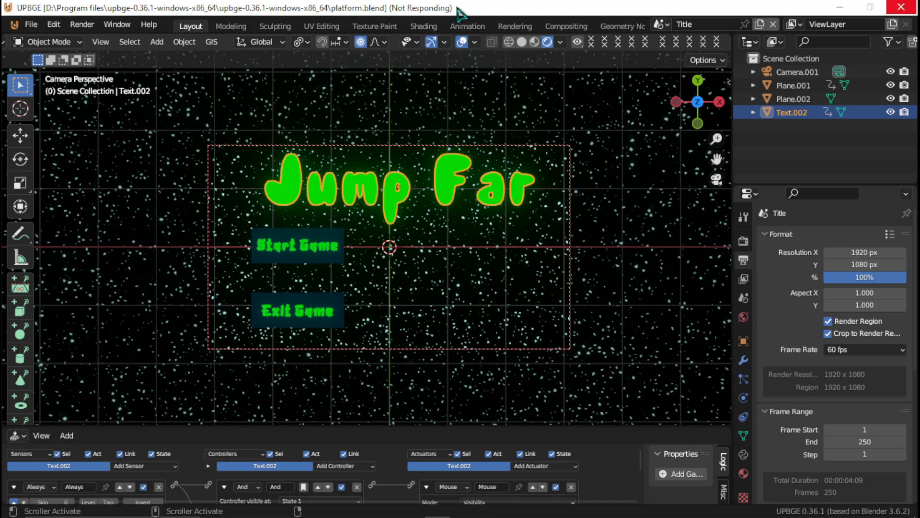
- Switch to the test game folder in File Explorer and rename platform.blend.exe to Jump Far.exe
{"action": "mouse_move", "coordinate": [272, 514]}
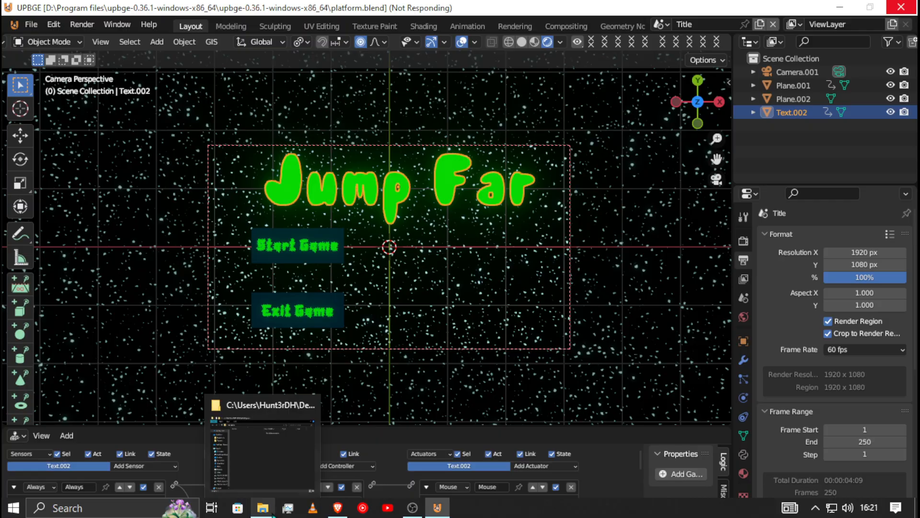
{"action": "left_click", "coordinate": [262, 450]}
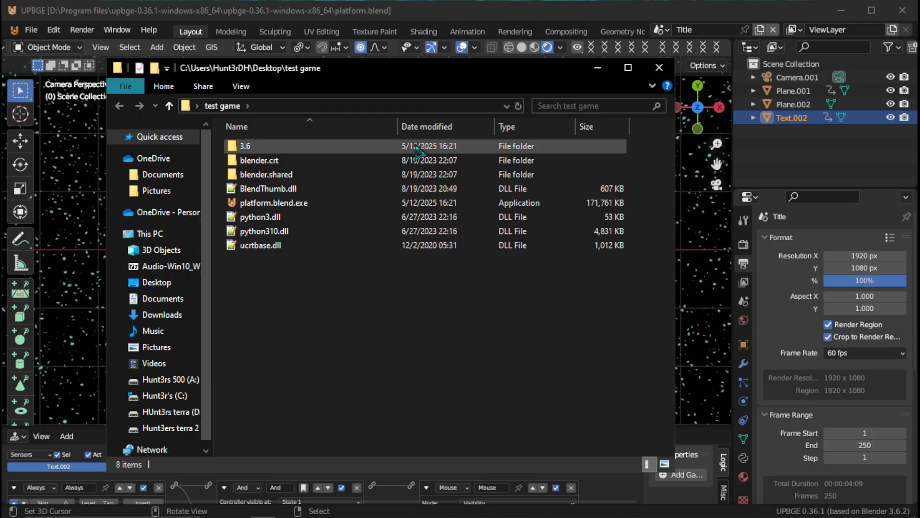
{"action": "left_click_drag", "start_coordinate": [324, 81], "coordinate": [296, 102]}
{"action": "left_click", "coordinate": [264, 229]}
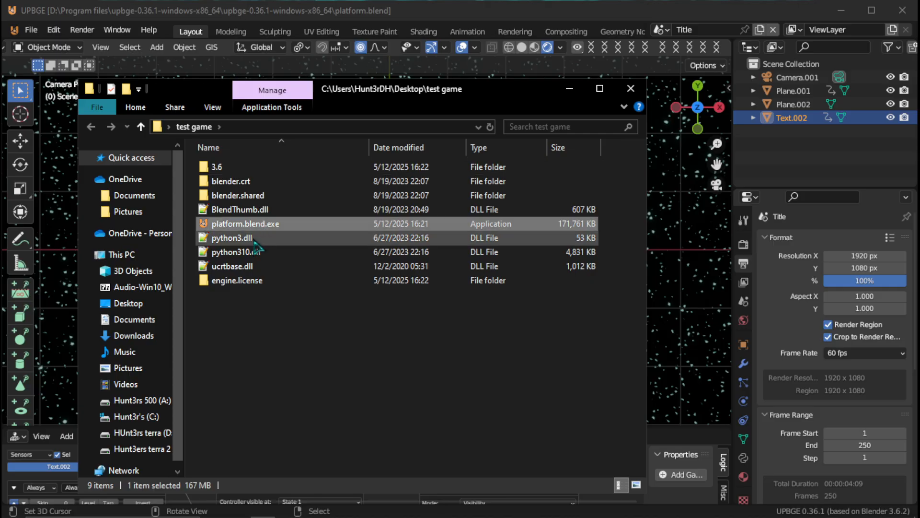
{"action": "left_click", "coordinate": [225, 227]}
{"action": "left_click", "coordinate": [231, 223]}
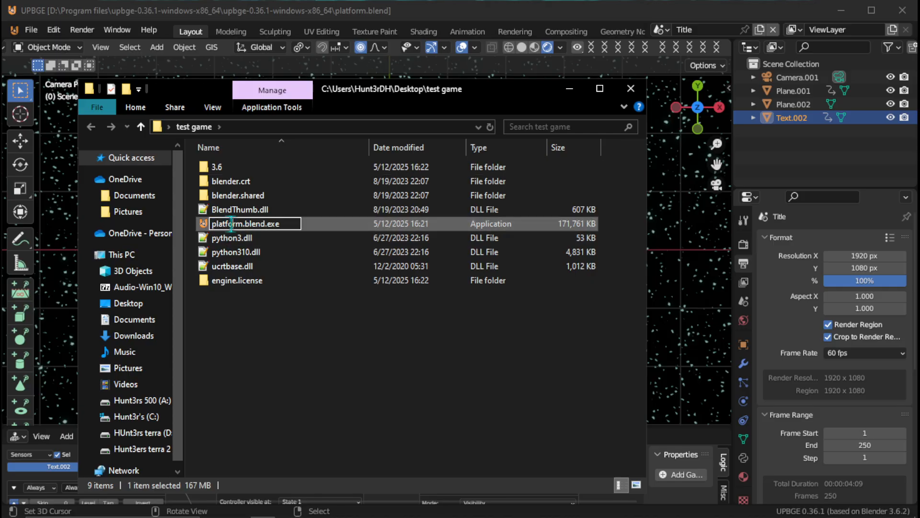
{"action": "double_click", "coordinate": [227, 224]}
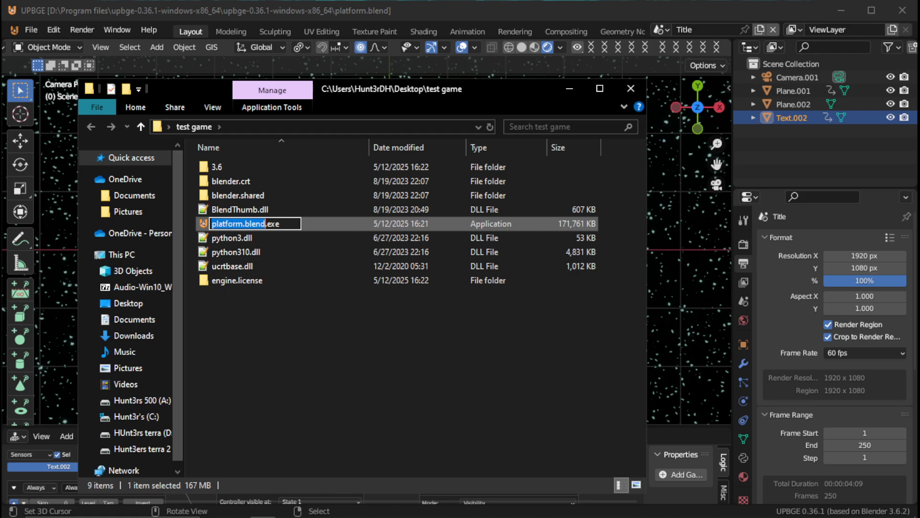
{"action": "type", "text": "Jump Far"}
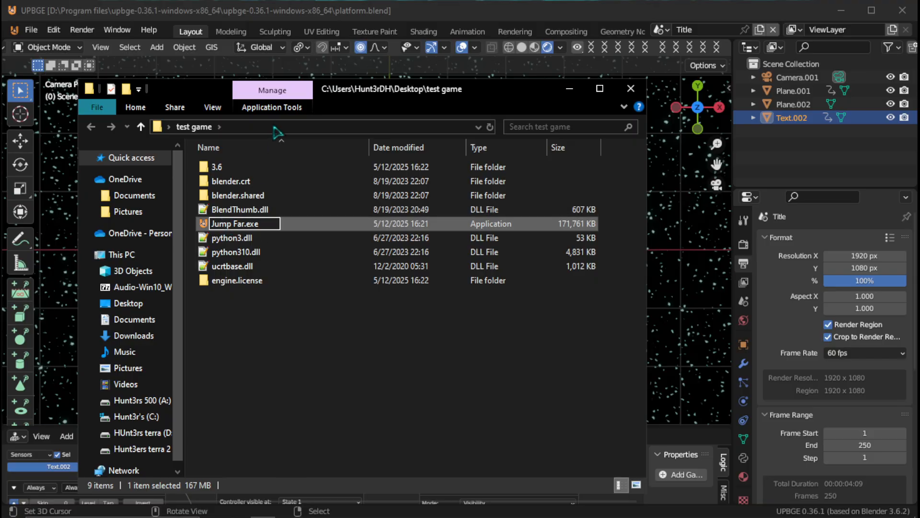
{"action": "key", "text": "Return"}
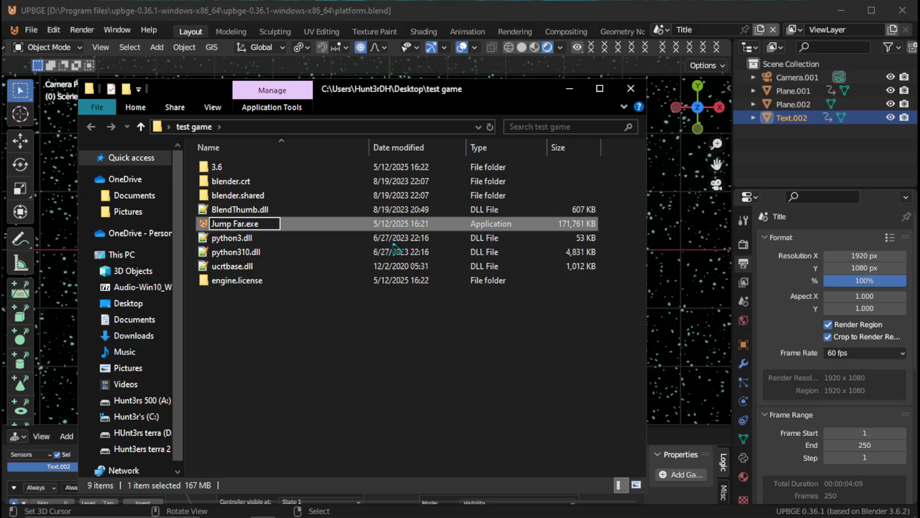
{"action": "left_click", "coordinate": [637, 290]}
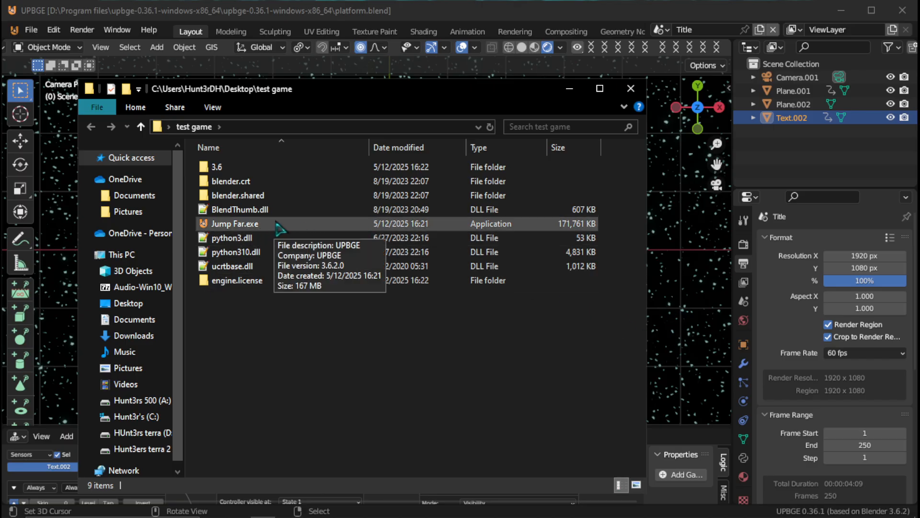
- Minimise UPBGE and launch Jump Far.exe from the test game folder to test the exported game
{"action": "left_click", "coordinate": [842, 10]}
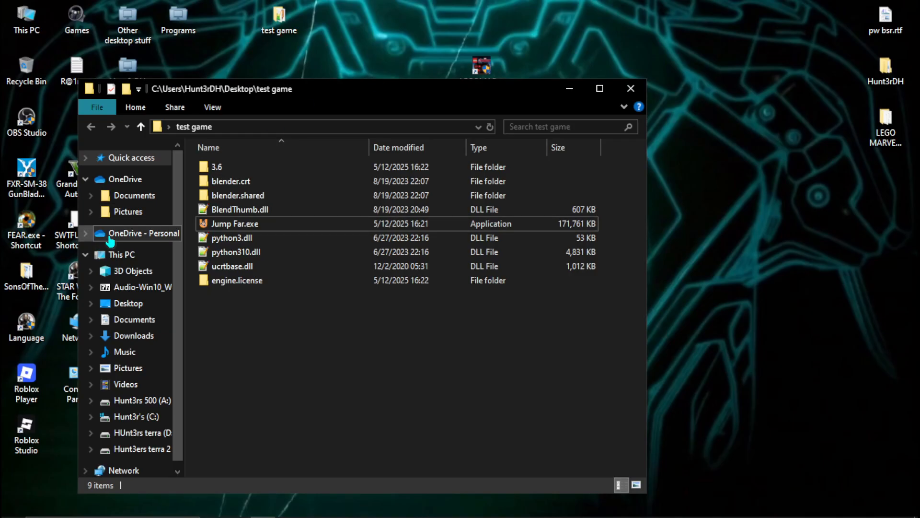
{"action": "left_click", "coordinate": [220, 231]}
{"action": "double_click", "coordinate": [220, 231]}
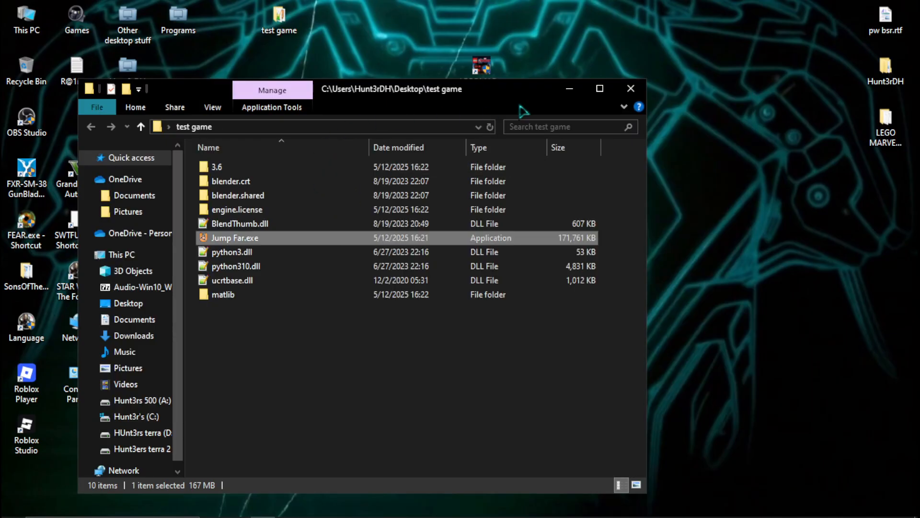
- Permanently delete all exported files and folders from the test game folder
{"action": "left_click_drag", "start_coordinate": [287, 329], "coordinate": [236, 179]}
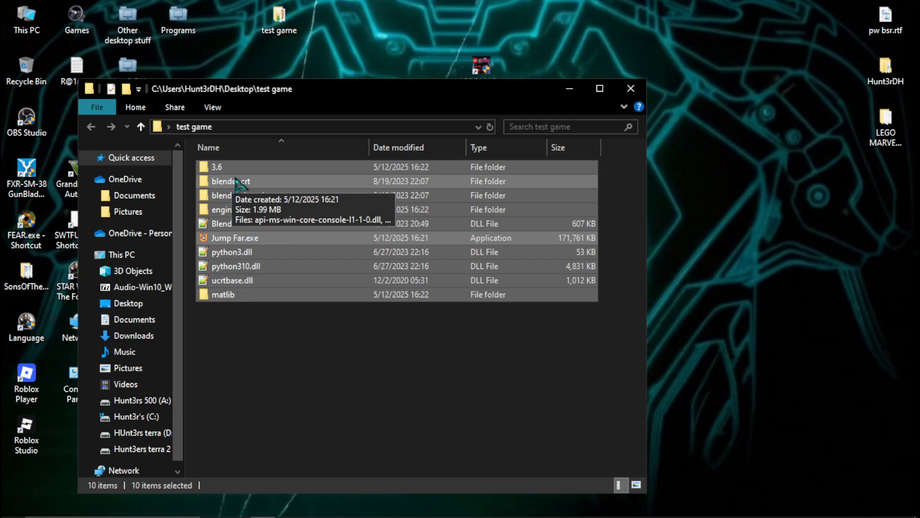
{"action": "key", "text": "shift+Delete"}
{"action": "key", "text": "Return"}
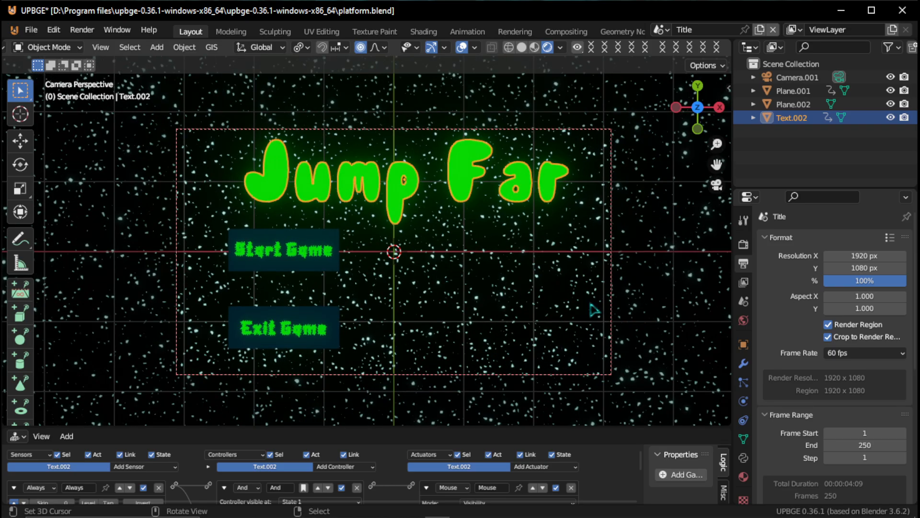
- Preview the Title scene in Material Preview shading and return the viewport to Rendered shading
{"action": "left_click", "coordinate": [534, 48]}
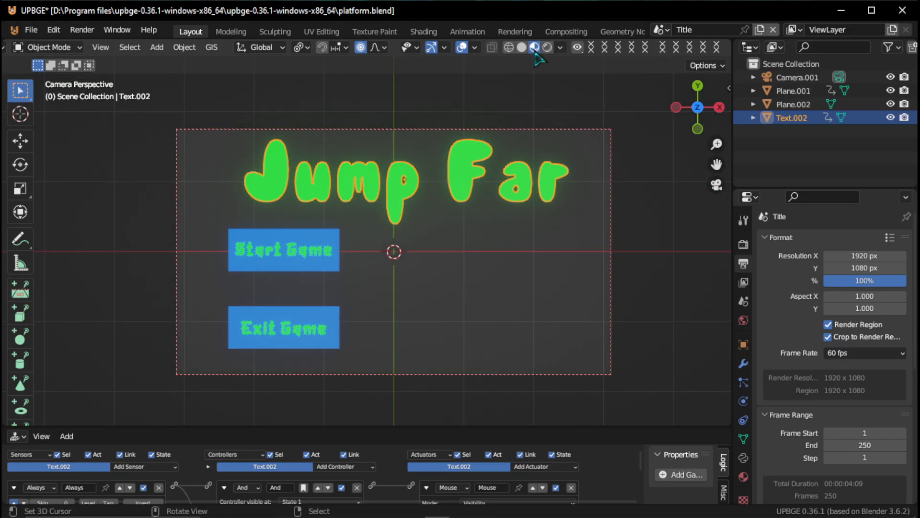
{"action": "left_click", "coordinate": [549, 50]}
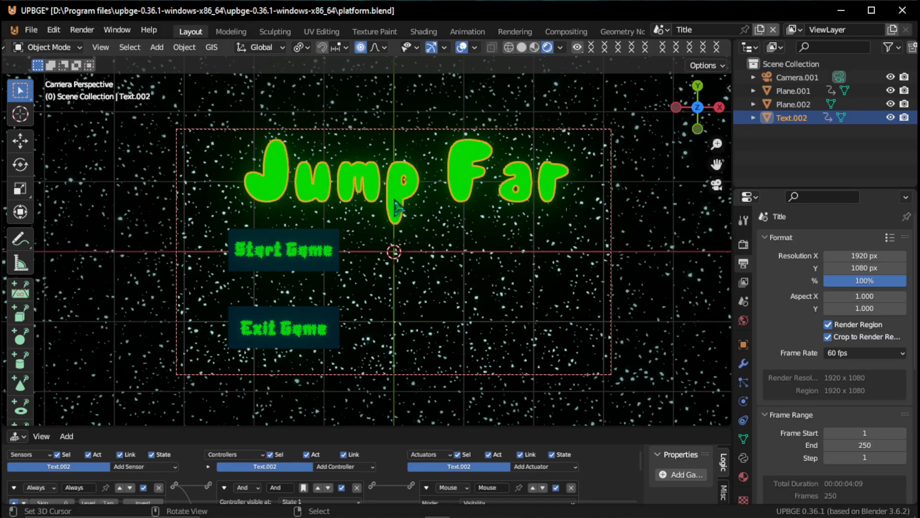
- Export the game again with Save as game runtime, as platform.blend.exe in the test game folder
{"action": "left_click", "coordinate": [32, 31]}
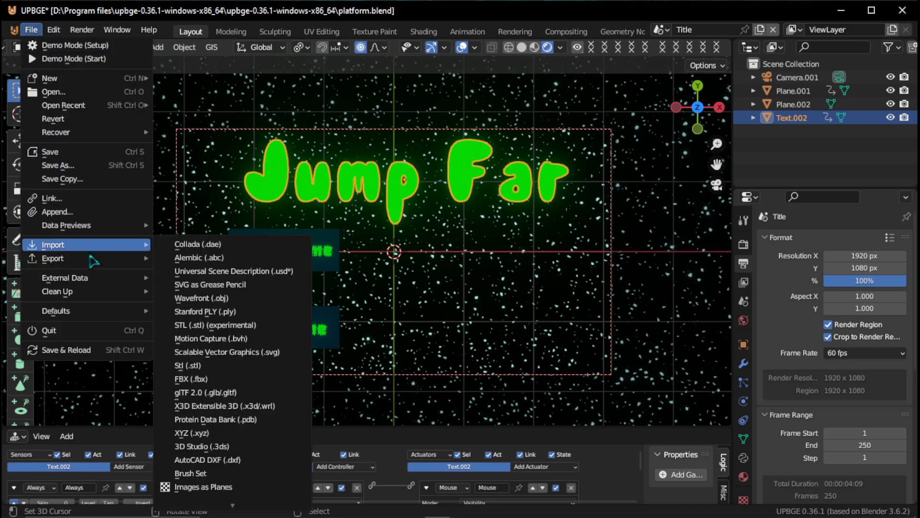
{"action": "mouse_move", "coordinate": [85, 260]}
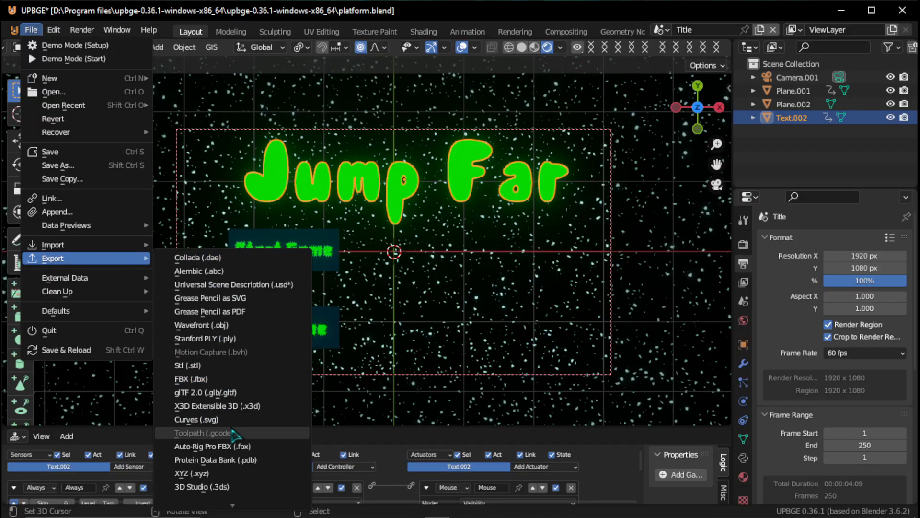
{"action": "scroll", "coordinate": [238, 437], "scroll_direction": "down", "scroll_amount": 6}
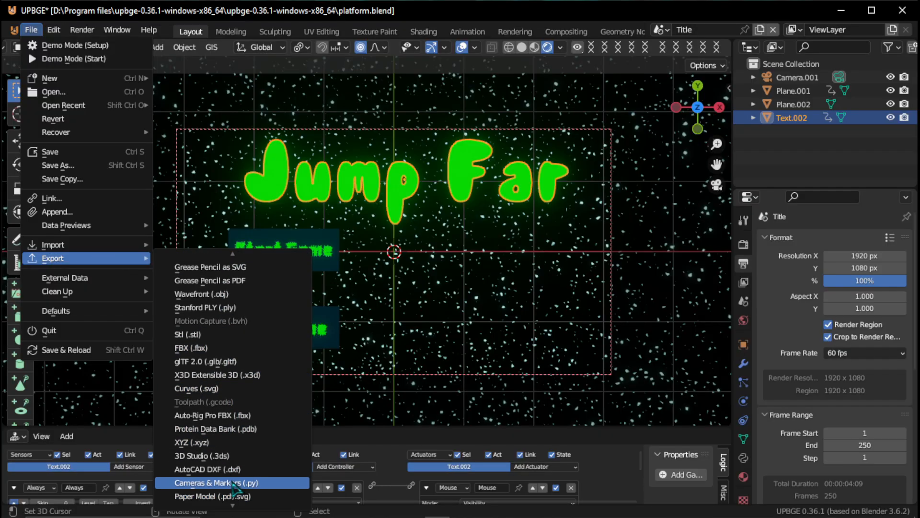
{"action": "scroll", "coordinate": [235, 489], "scroll_direction": "up", "scroll_amount": 5}
{"action": "scroll", "coordinate": [235, 491], "scroll_direction": "down", "scroll_amount": 7}
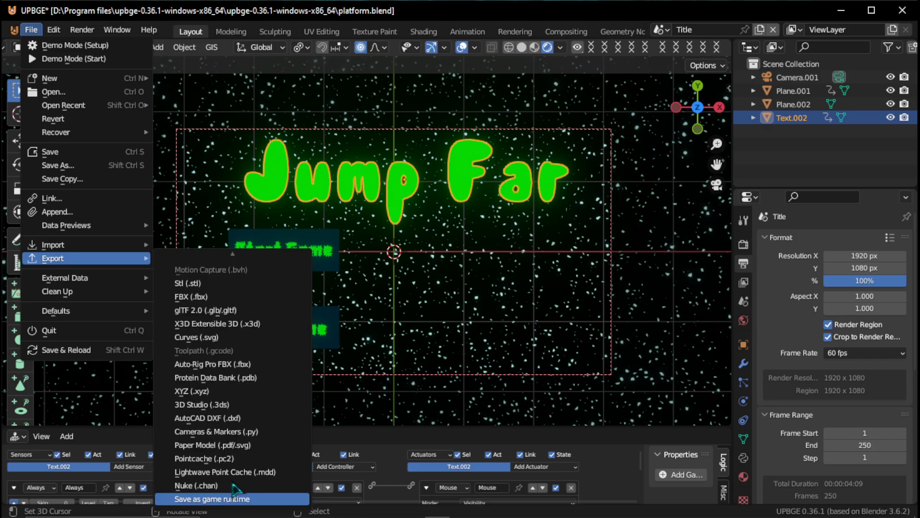
{"action": "left_click", "coordinate": [233, 498]}
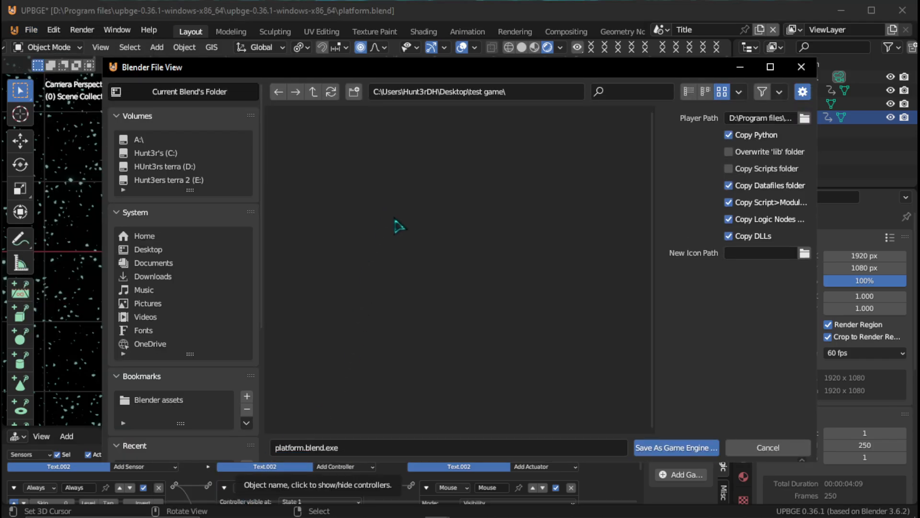
{"action": "left_click", "coordinate": [690, 448]}
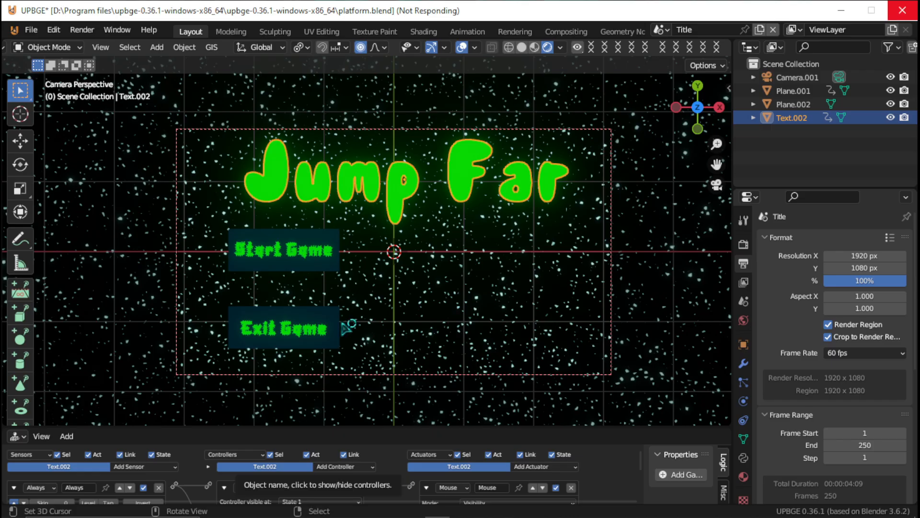
{"action": "mouse_move", "coordinate": [448, 517]}
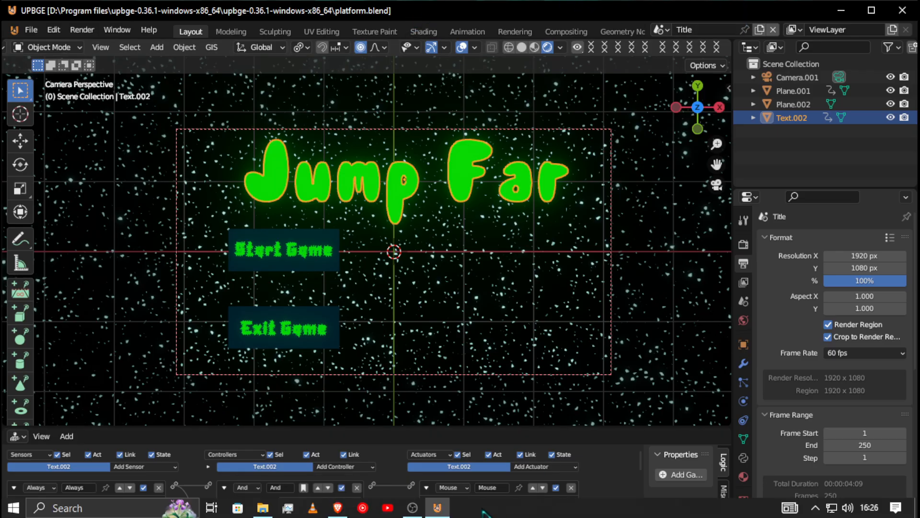
- Show the test game folder, minimise UPBGE, launch platform.blend.exe and start the game from its title screen
{"action": "left_click", "coordinate": [288, 508]}
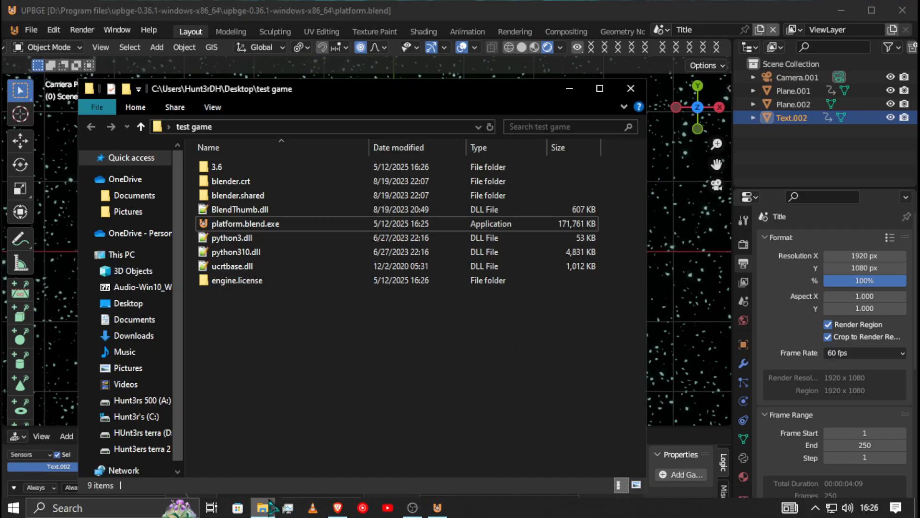
{"action": "left_click", "coordinate": [841, 10]}
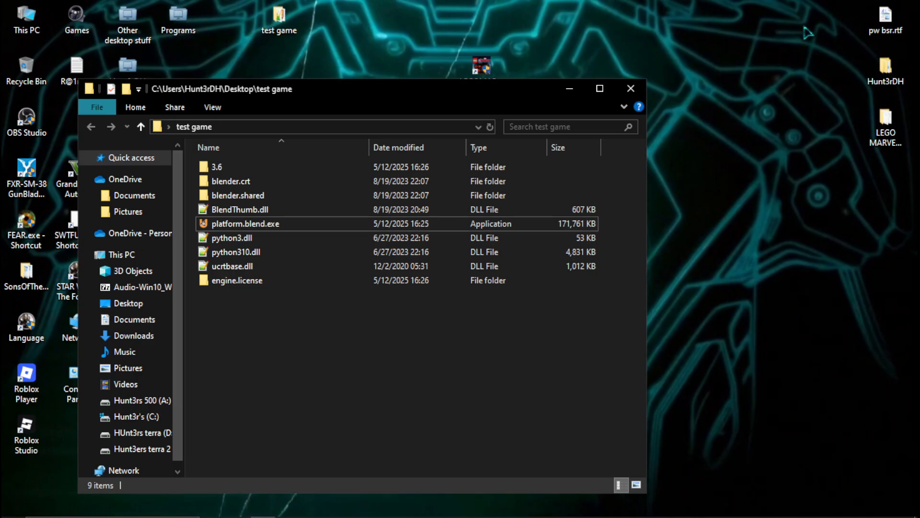
{"action": "double_click", "coordinate": [237, 229]}
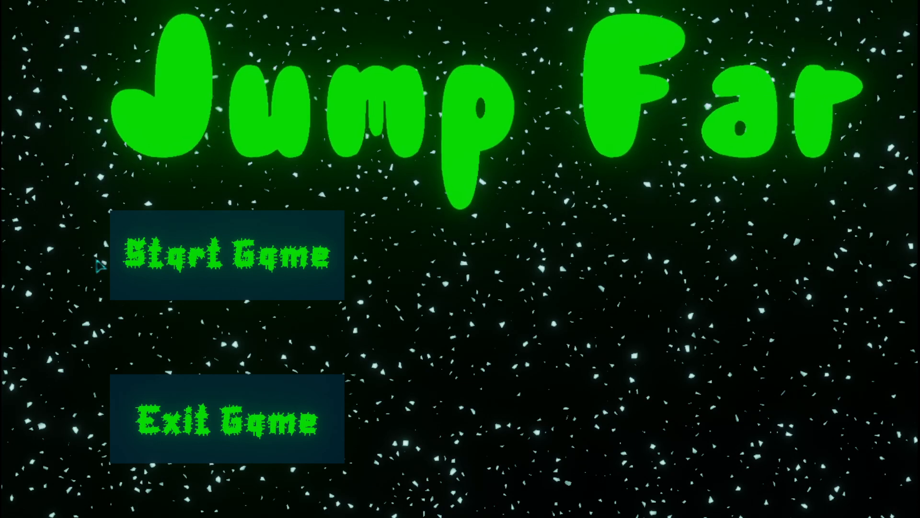
{"action": "left_click", "coordinate": [245, 278]}
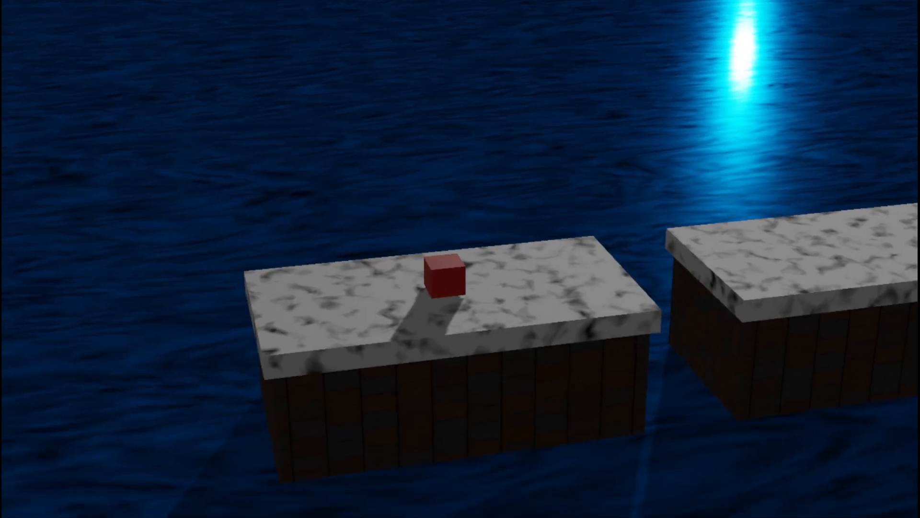
- Playtest the opening stretch by jumping the red cube across the marble platforms and up onto the raised stone platforms
{"action": "key", "text": "d"}
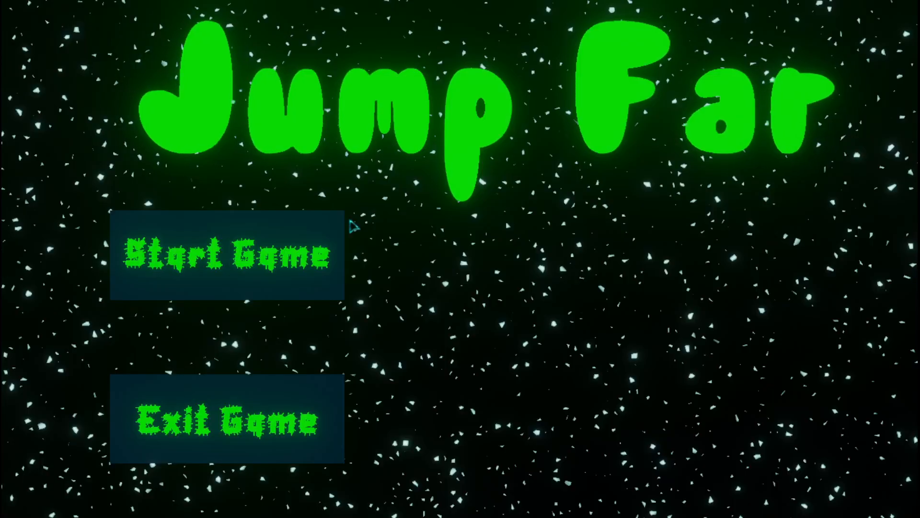
{"action": "left_click", "coordinate": [328, 235]}
{"action": "key", "text": "d"}
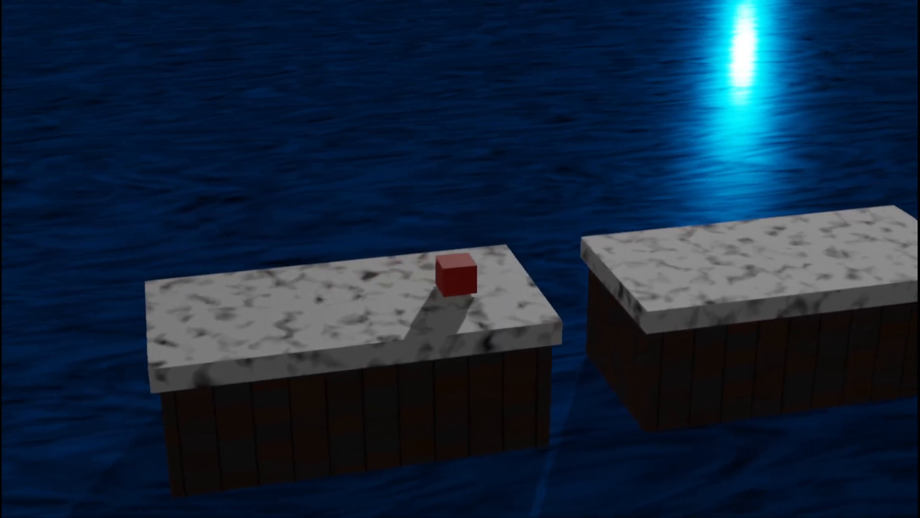
{"action": "key", "text": "space"}
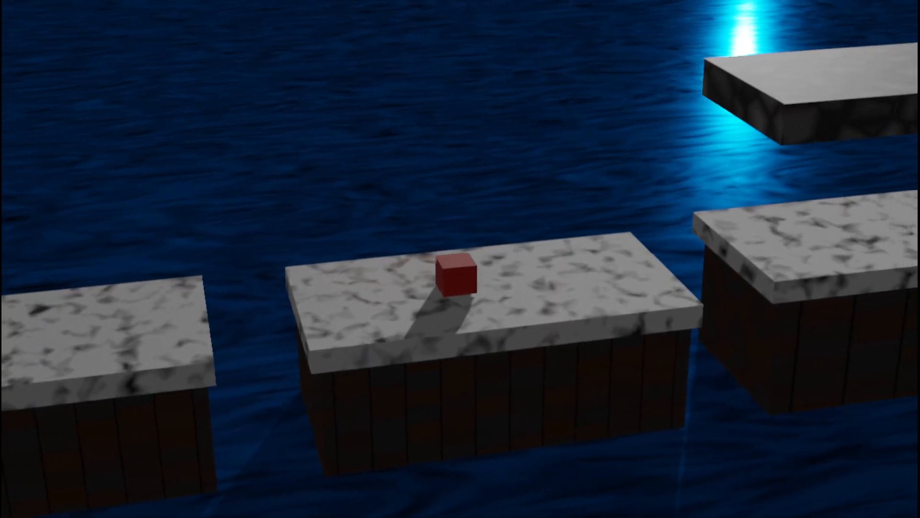
{"action": "key", "text": "space"}
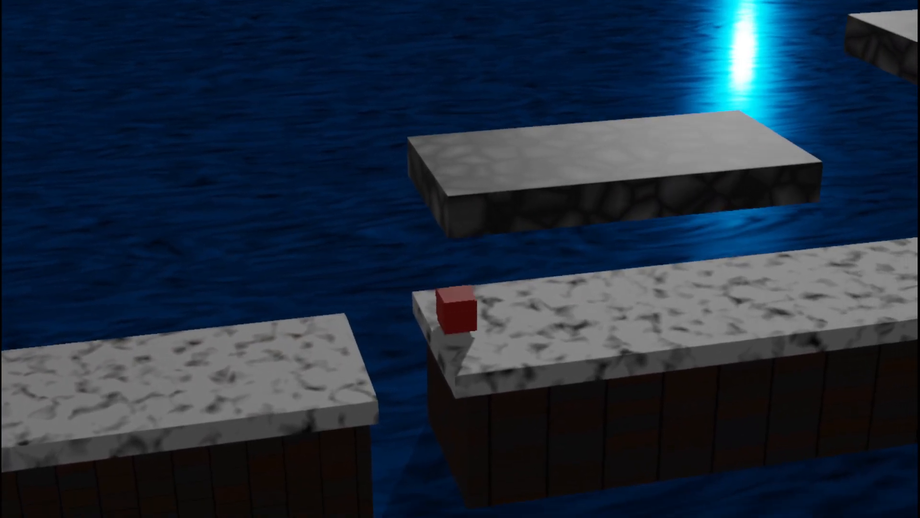
{"action": "key", "text": "space"}
{"action": "key", "text": "Right"}
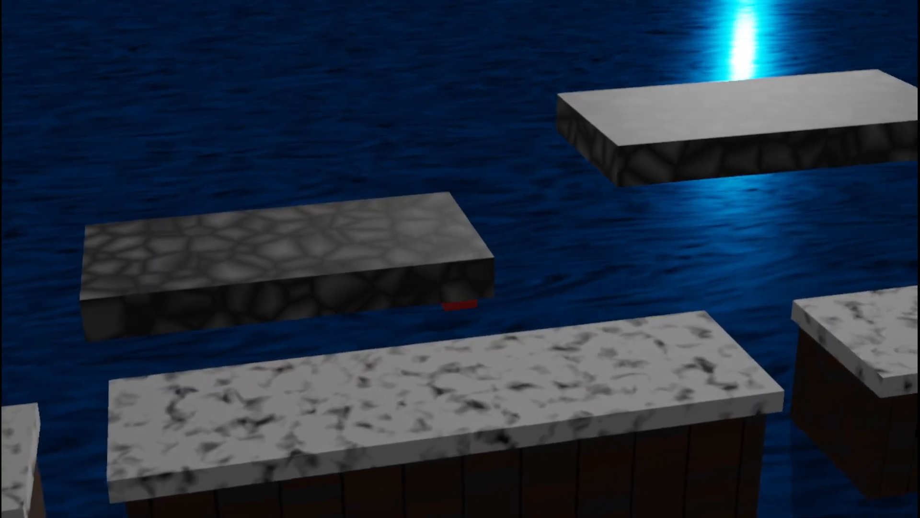
{"action": "key", "text": "space"}
{"action": "key", "text": "Left"}
{"action": "key", "text": "Right"}
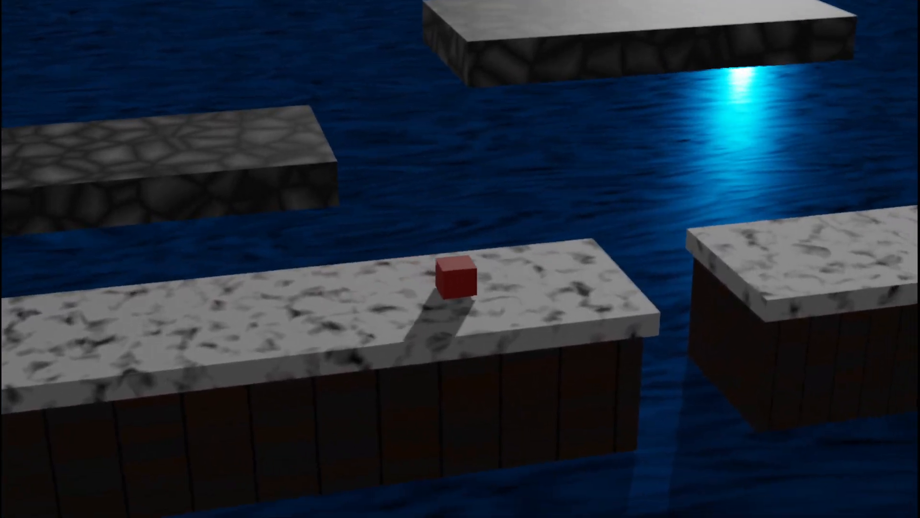
{"action": "key", "text": "space"}
{"action": "key", "text": "Left"}
{"action": "key", "text": "Right"}
{"action": "key", "text": "space"}
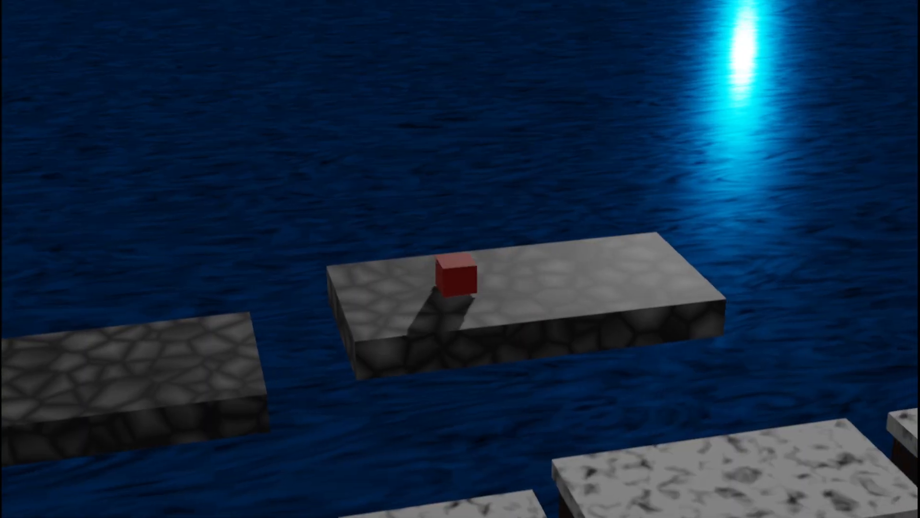
- Continue the playtest over the marble and stone platforms and collect the yellow key
{"action": "key", "text": "Right"}
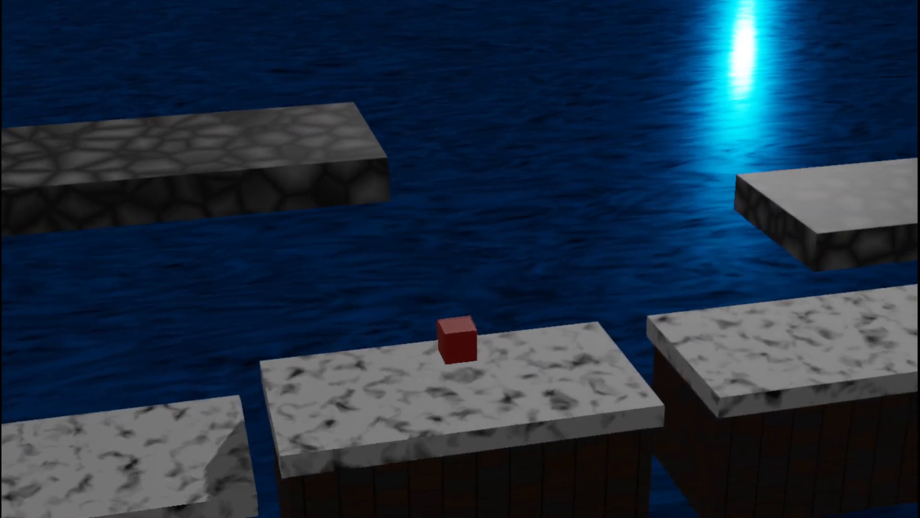
{"action": "key", "text": "space"}
{"action": "key", "text": "space"}
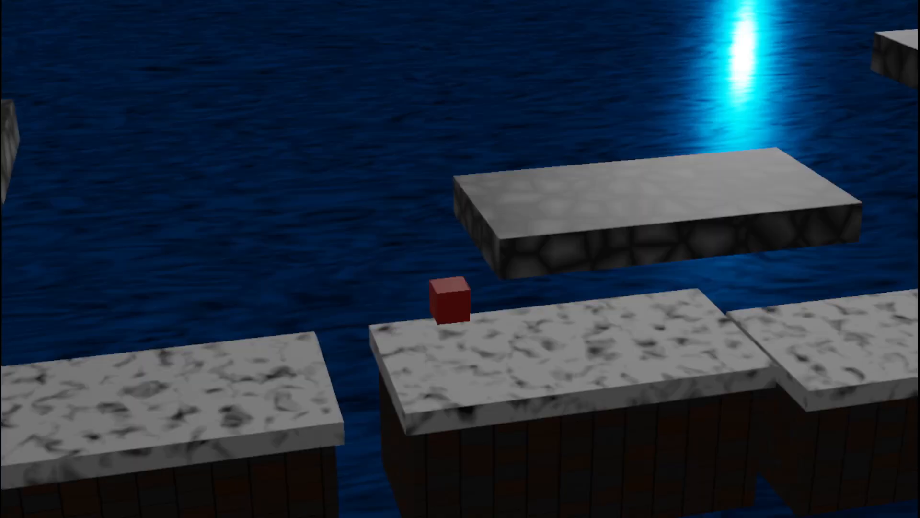
{"action": "key", "text": "Left"}
{"action": "key", "text": "space"}
{"action": "key", "text": "Right"}
{"action": "key", "text": "Right"}
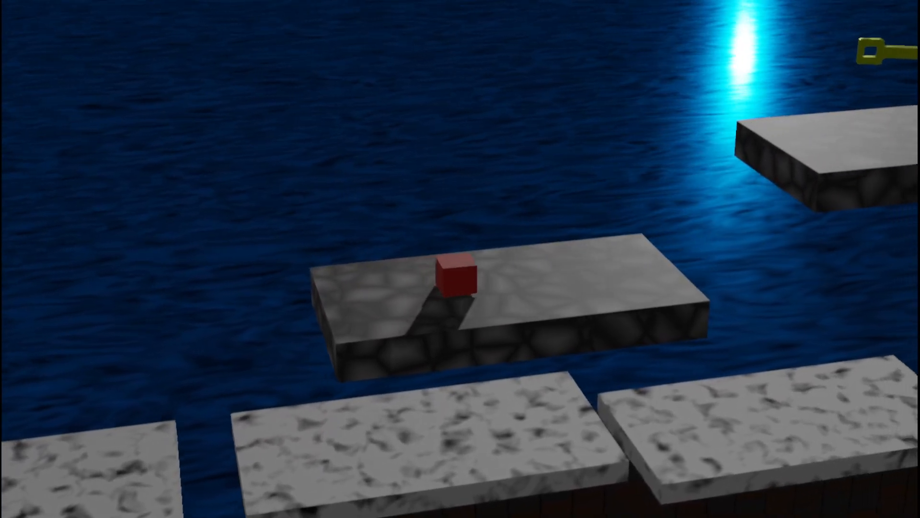
{"action": "key", "text": "space"}
{"action": "key", "text": "Right"}
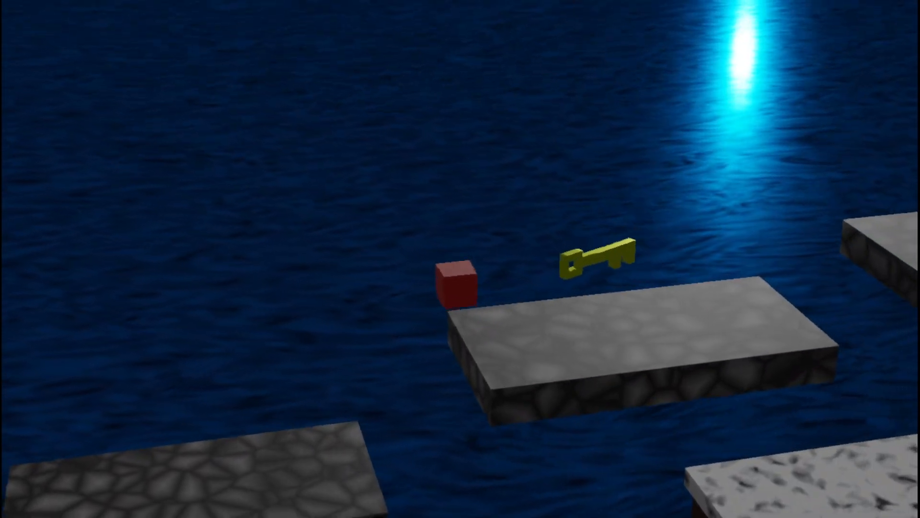
- Bring the cube down to the marble platforms, finish the level at the stone gateway and exit the game from the title screen
{"action": "key", "text": "Right"}
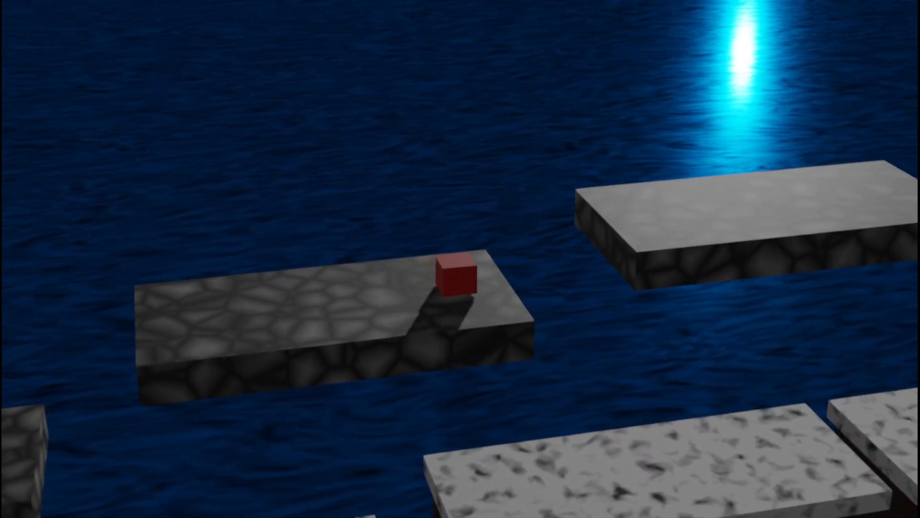
{"action": "key", "text": "Down"}
{"action": "key", "text": "Right"}
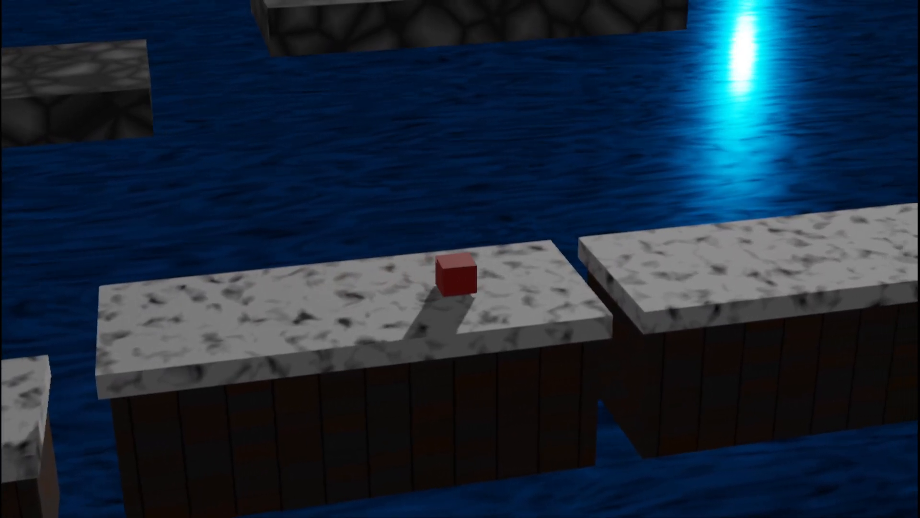
{"action": "key", "text": "space"}
{"action": "key", "text": "Right"}
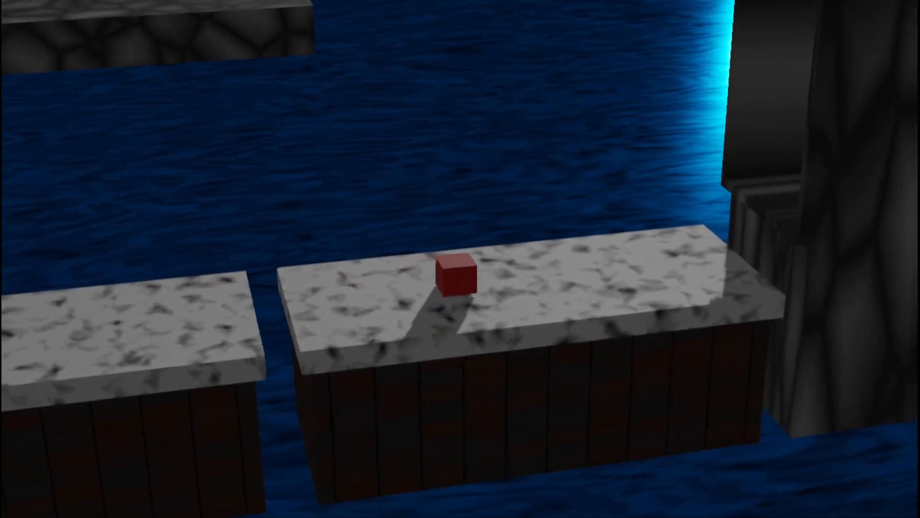
{"action": "key", "text": "Right"}
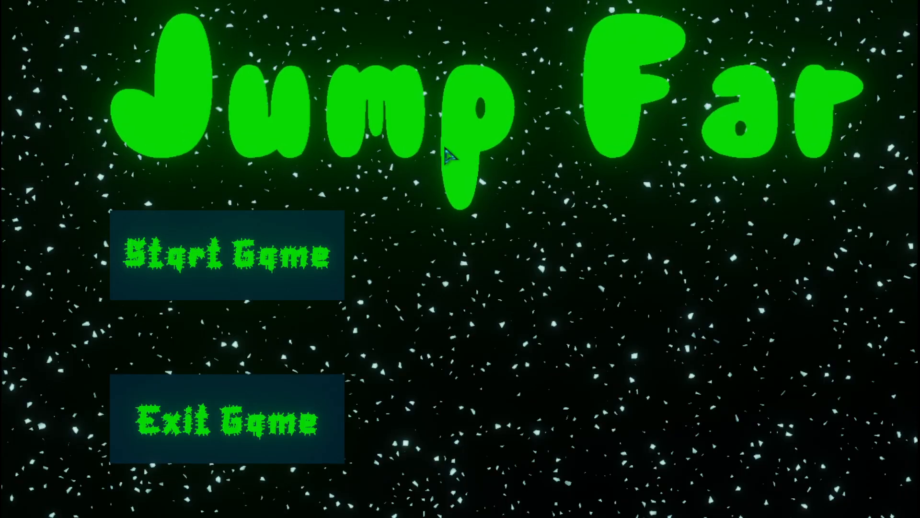
{"action": "left_click", "coordinate": [246, 423]}
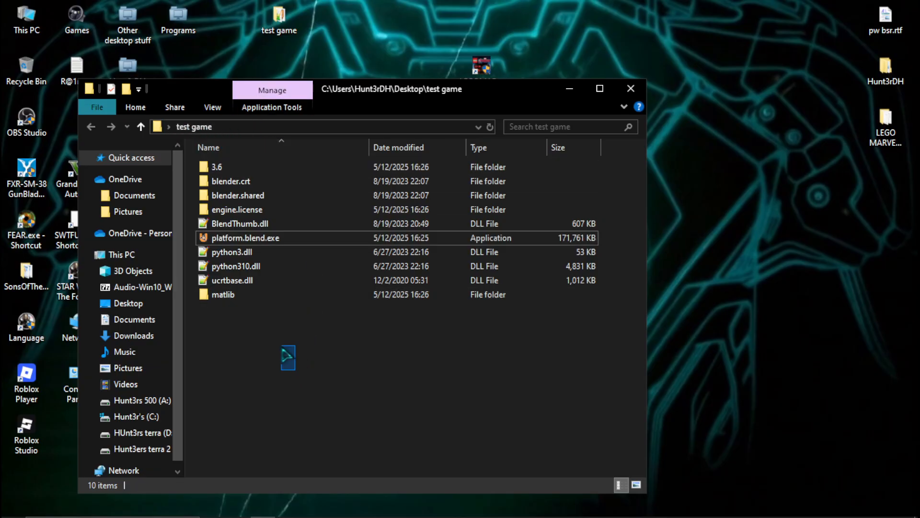
- Select all exported files, open the engine.license folder, and read Apache-2.0.txt in a maximised window before closing it
{"action": "left_click_drag", "start_coordinate": [295, 370], "coordinate": [226, 167]}
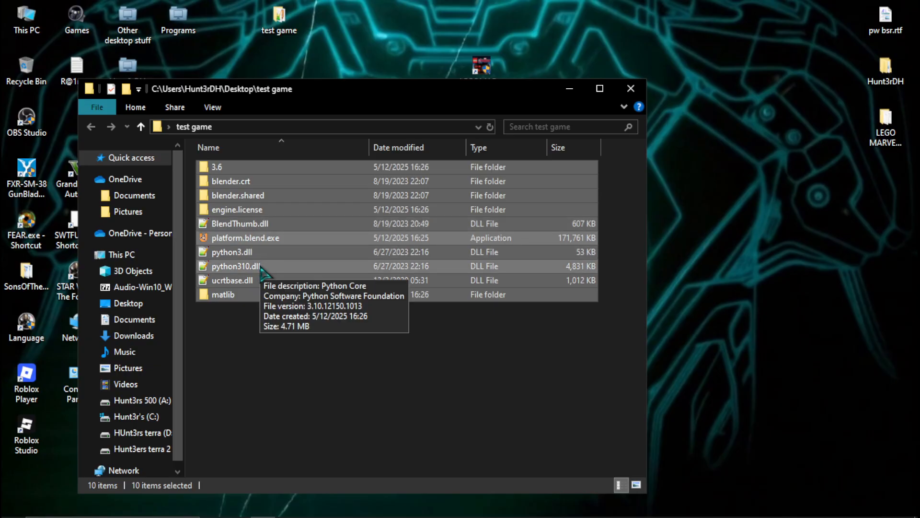
{"action": "double_click", "coordinate": [258, 211]}
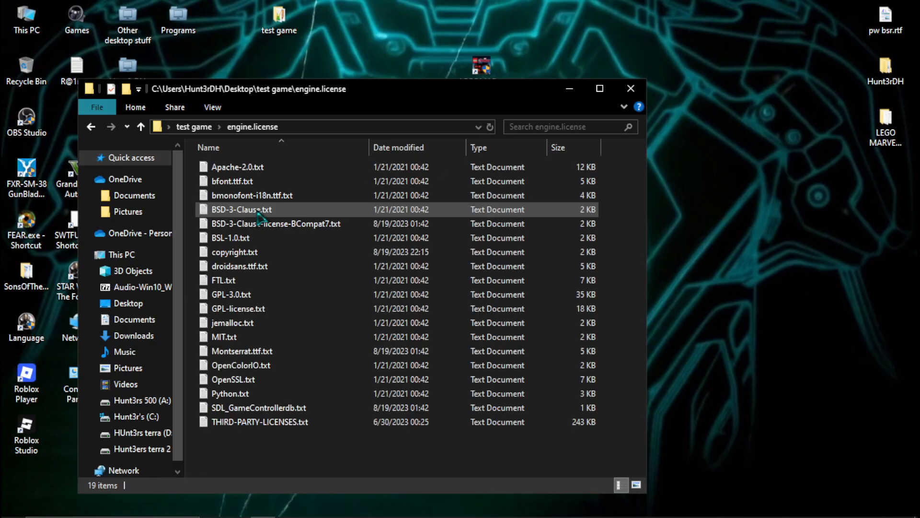
{"action": "double_click", "coordinate": [268, 168]}
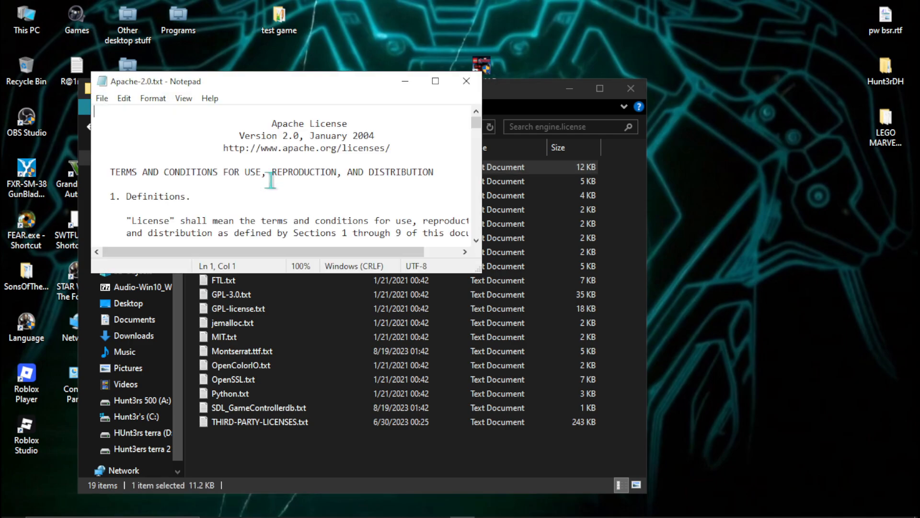
{"action": "left_click", "coordinate": [435, 81]}
{"action": "scroll", "coordinate": [390, 191], "scroll_direction": "down", "scroll_amount": 2}
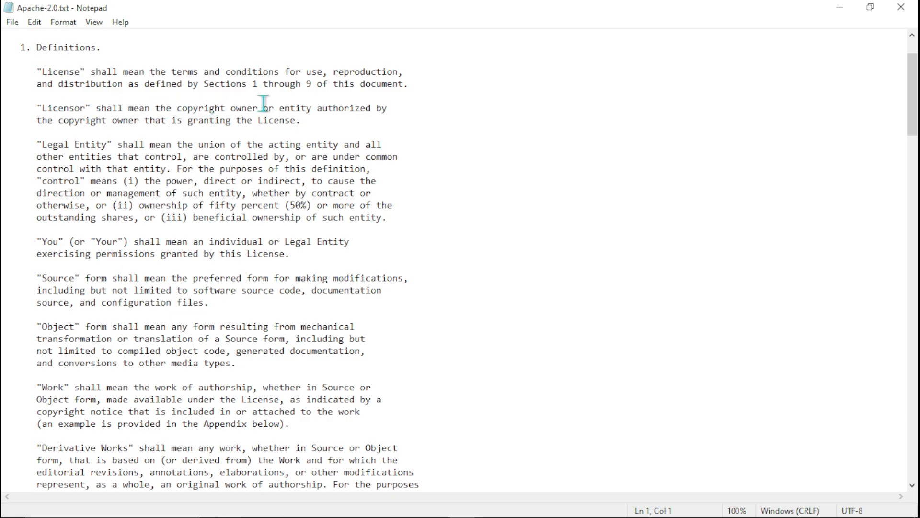
{"action": "left_click", "coordinate": [901, 6]}
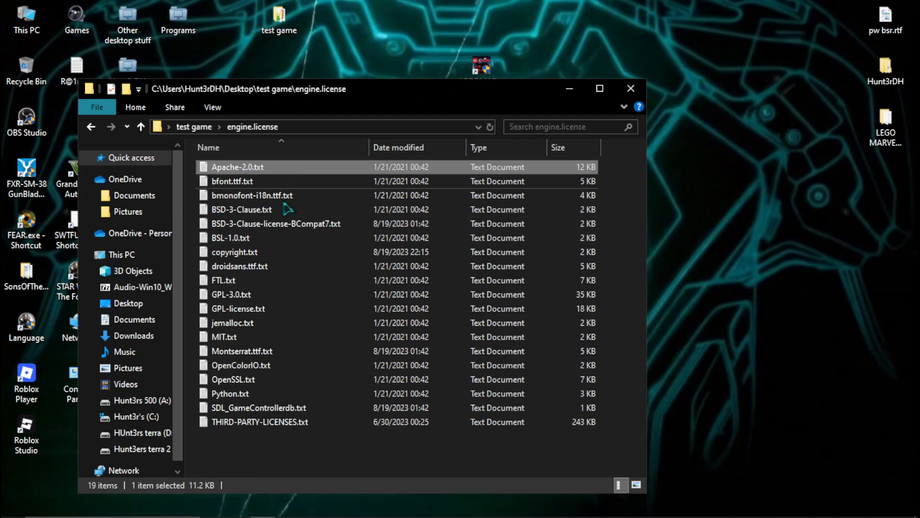
- Read GPL-3.0.txt and copyright.txt from the engine.license folder in maximised windows, closing each one
{"action": "double_click", "coordinate": [248, 299]}
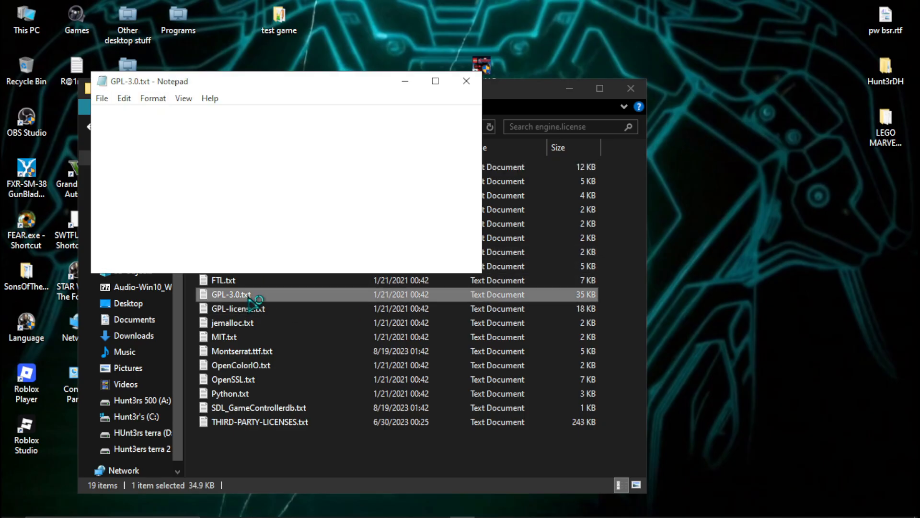
{"action": "left_click", "coordinate": [435, 80]}
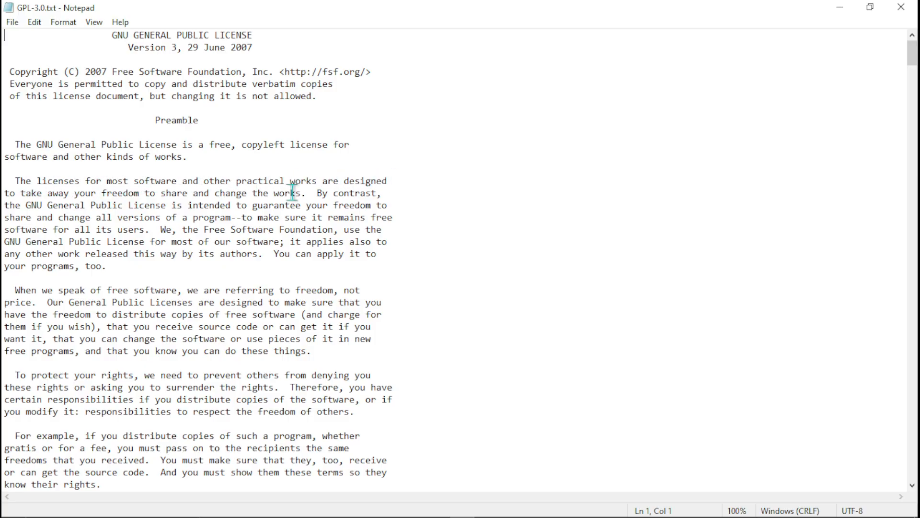
{"action": "left_click", "coordinate": [901, 7]}
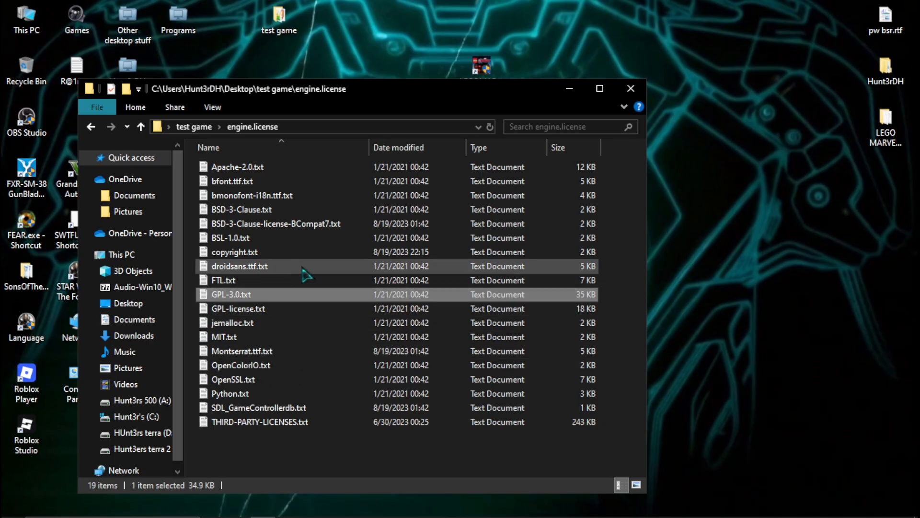
{"action": "double_click", "coordinate": [286, 252]}
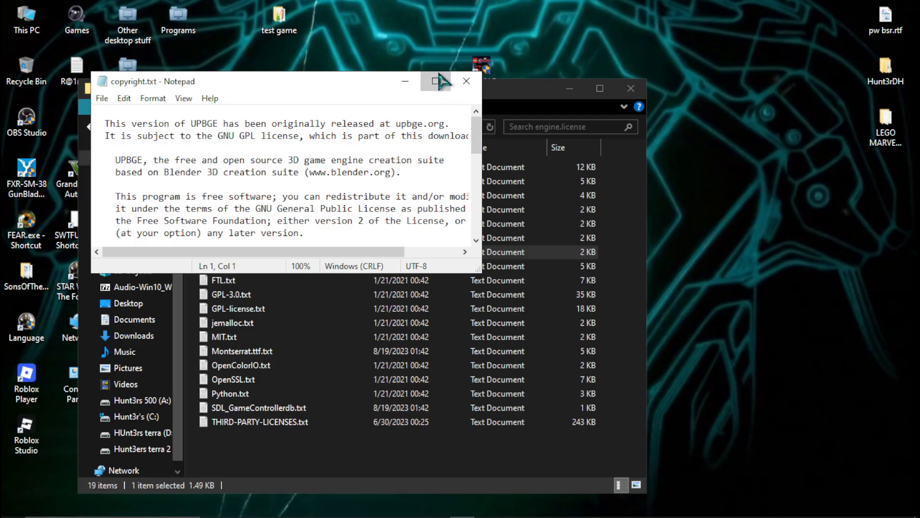
{"action": "left_click", "coordinate": [435, 81]}
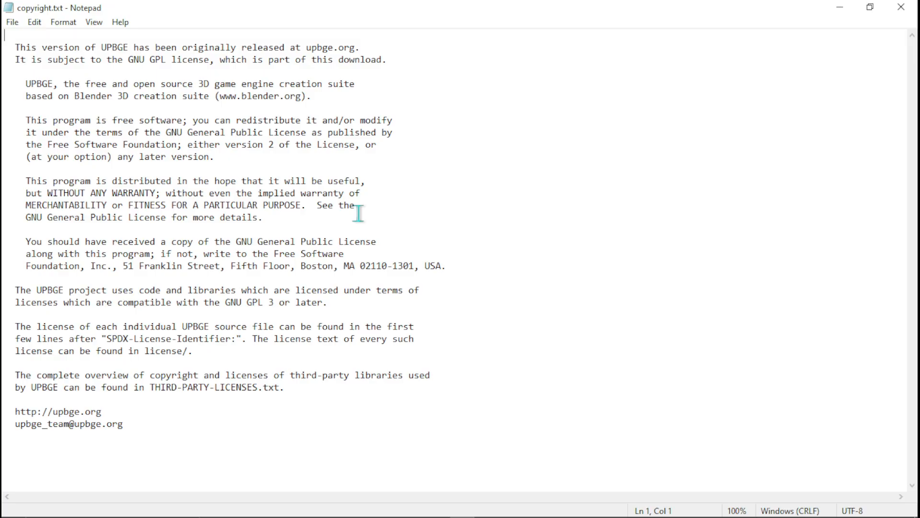
{"action": "left_click", "coordinate": [901, 7]}
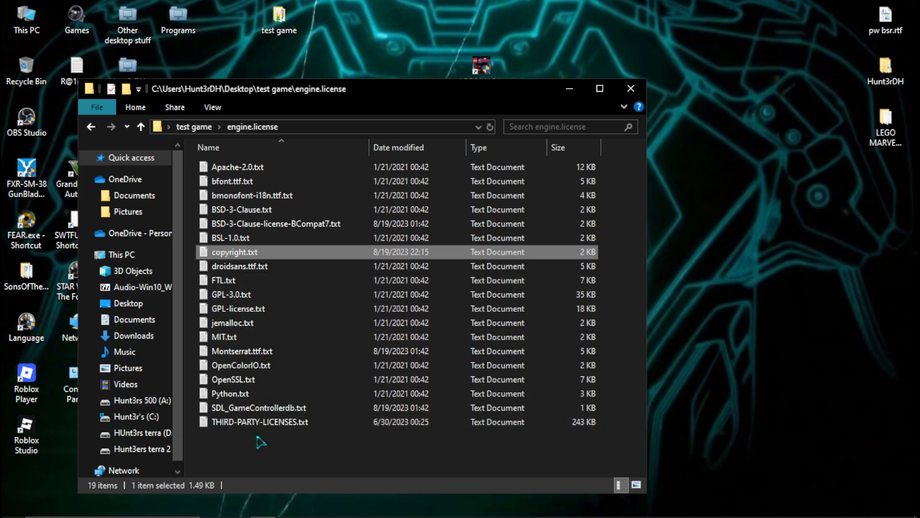
- Open THIRD-PARTY-LICENSES.txt in a maximised window and look through its list of third-party libraries and licence terms
{"action": "double_click", "coordinate": [296, 422]}
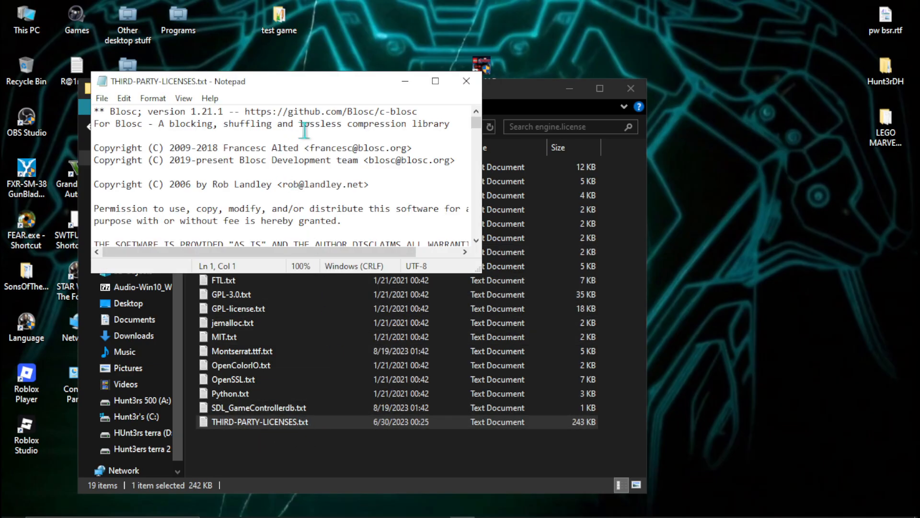
{"action": "left_click", "coordinate": [439, 81]}
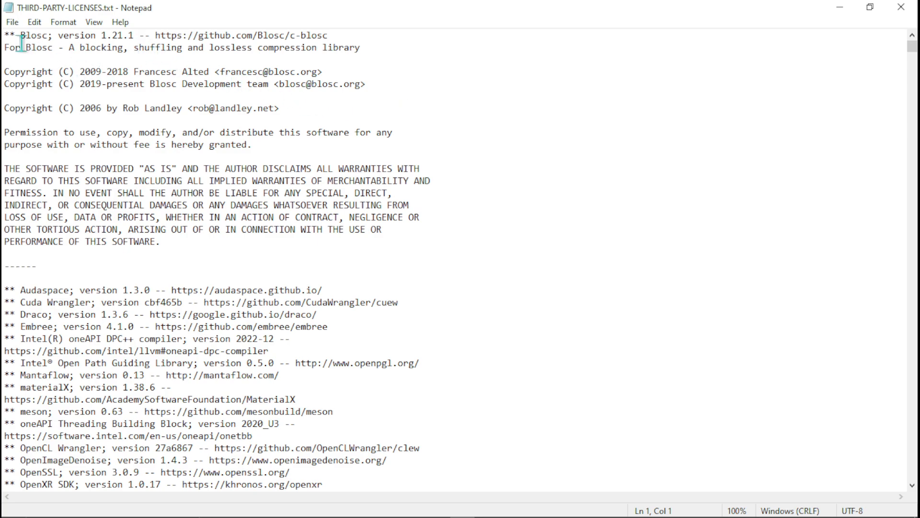
{"action": "left_click_drag", "start_coordinate": [23, 46], "coordinate": [262, 435]}
{"action": "scroll", "coordinate": [262, 425], "scroll_direction": "down", "scroll_amount": 1}
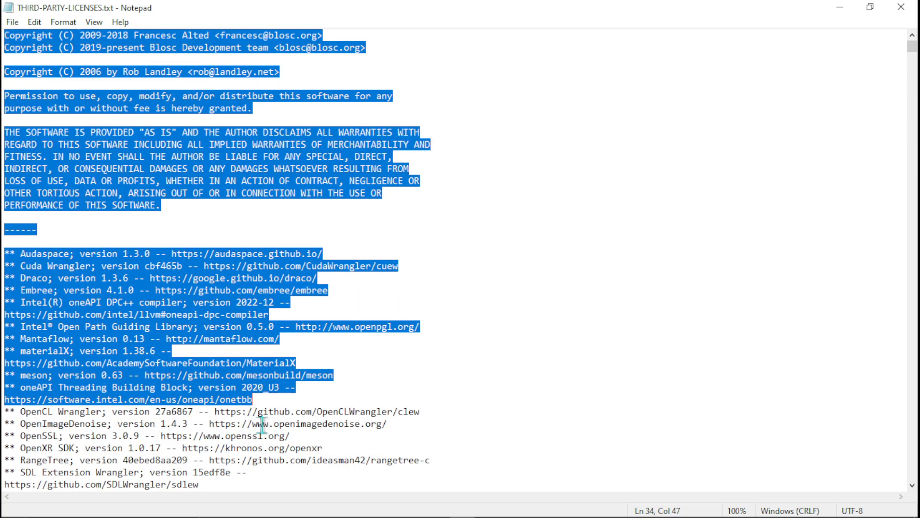
{"action": "scroll", "coordinate": [262, 425], "scroll_direction": "down", "scroll_amount": 17}
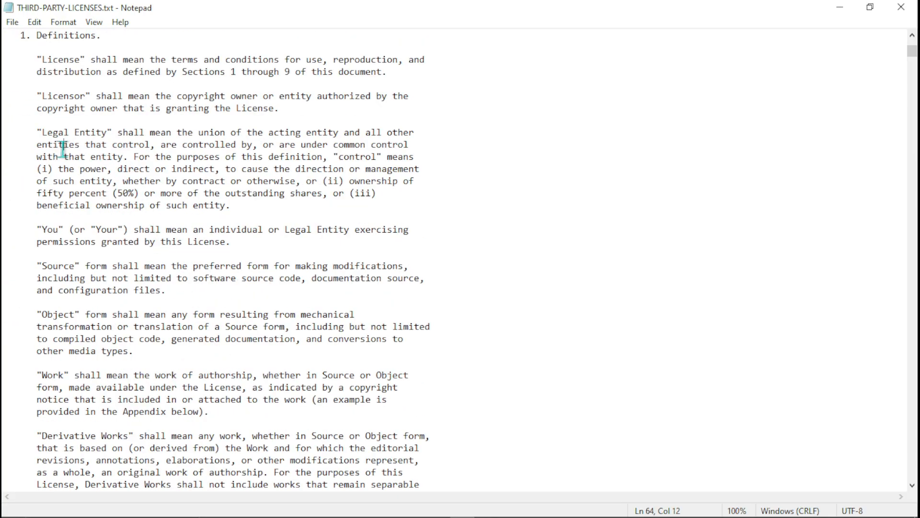
- Read the definitions section of THIRD-PARTY-LICENSES.txt, close the file and return to the test game folder
{"action": "left_click_drag", "start_coordinate": [63, 149], "coordinate": [360, 461]}
{"action": "scroll", "coordinate": [509, 205], "scroll_direction": "down", "scroll_amount": 9}
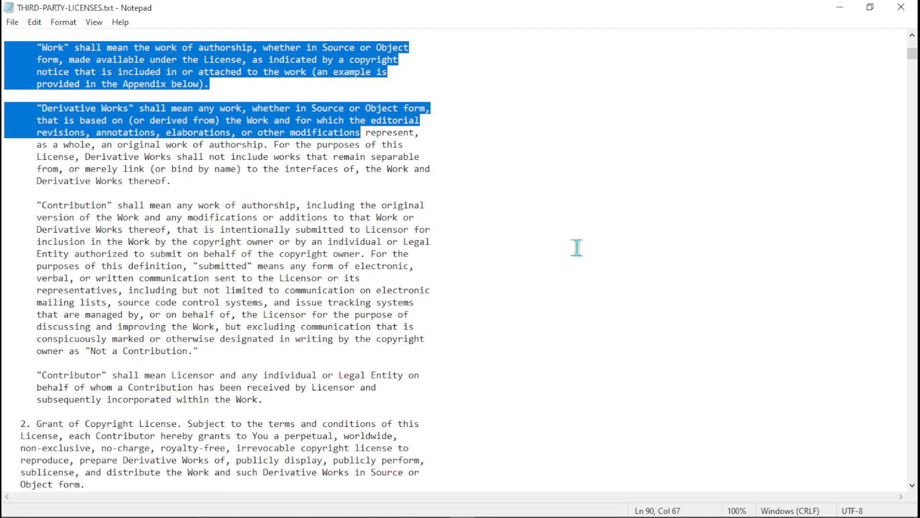
{"action": "left_click", "coordinate": [901, 6]}
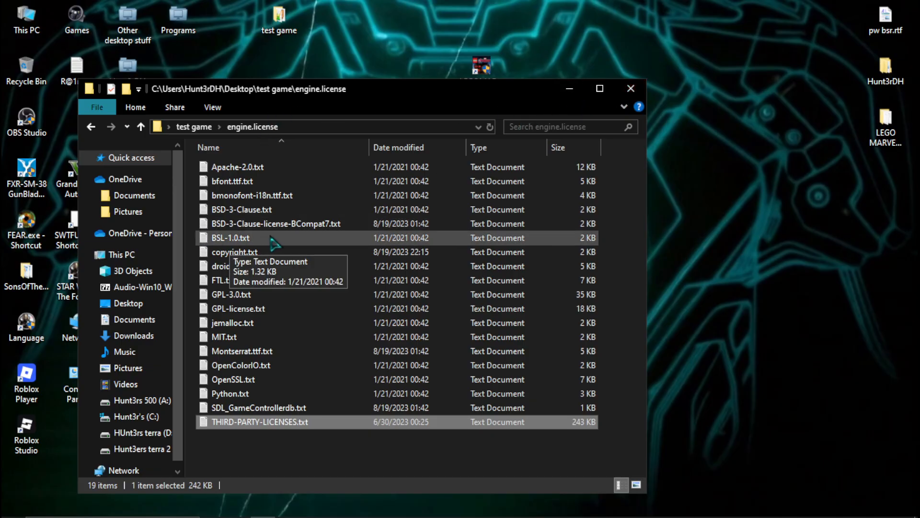
{"action": "key", "text": "alt+Left"}
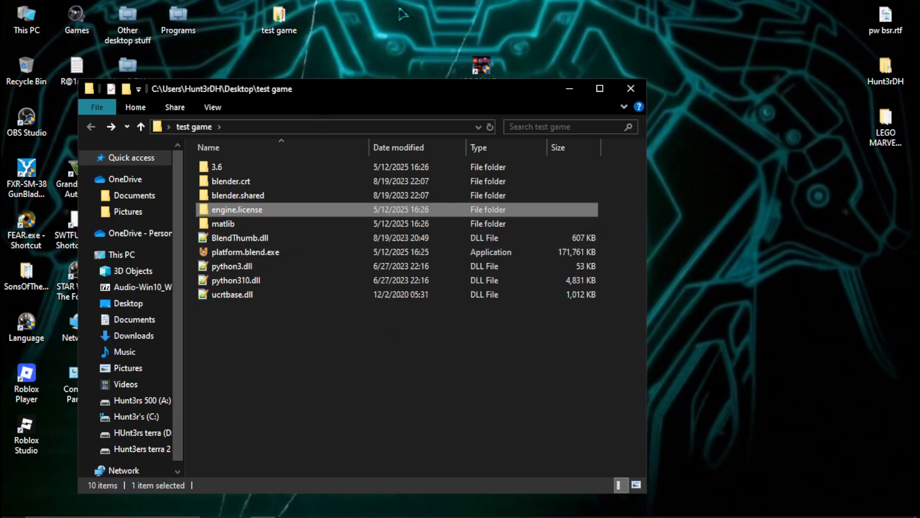
- Switch to UPBGE, save platform.blend and close the engine
{"action": "left_click", "coordinate": [437, 507]}
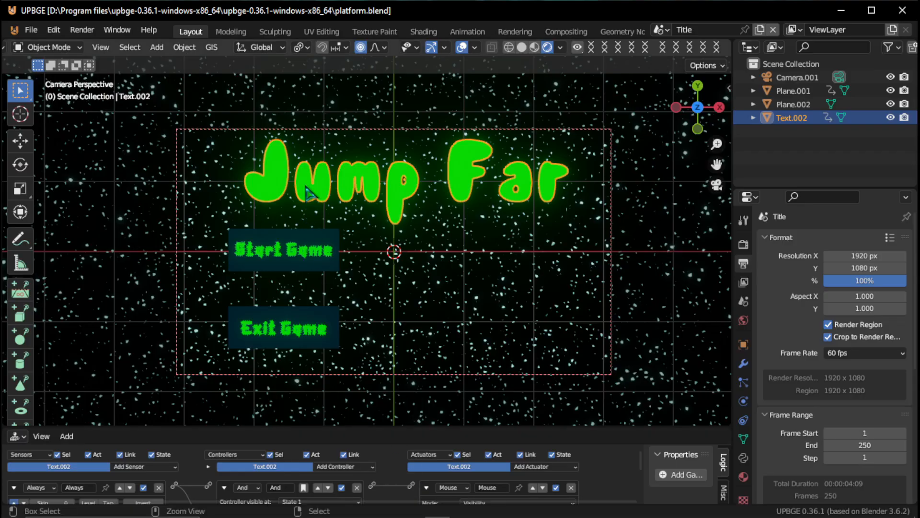
{"action": "key", "text": "ctrl+s"}
{"action": "left_click", "coordinate": [905, 9]}
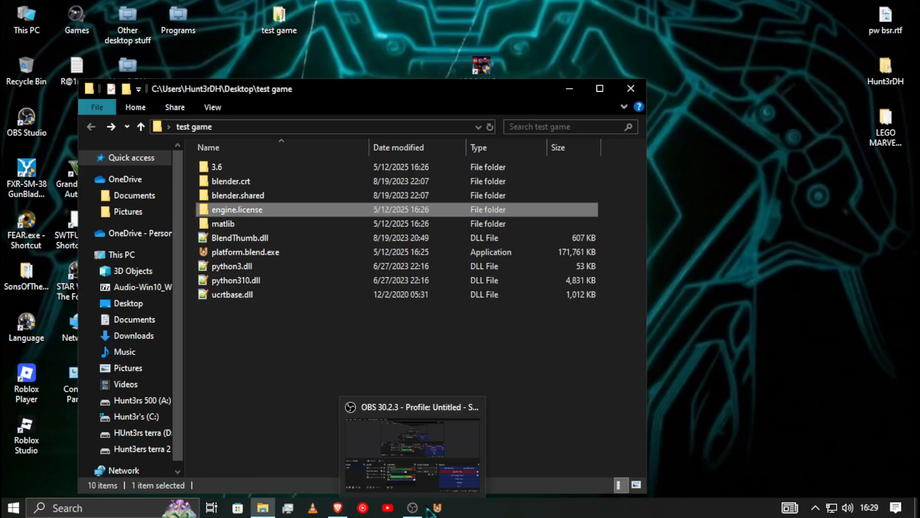
- Run platform.blend.exe with the engine closed, start the game, move the cube off the first platform and exit the game
{"action": "double_click", "coordinate": [238, 253]}
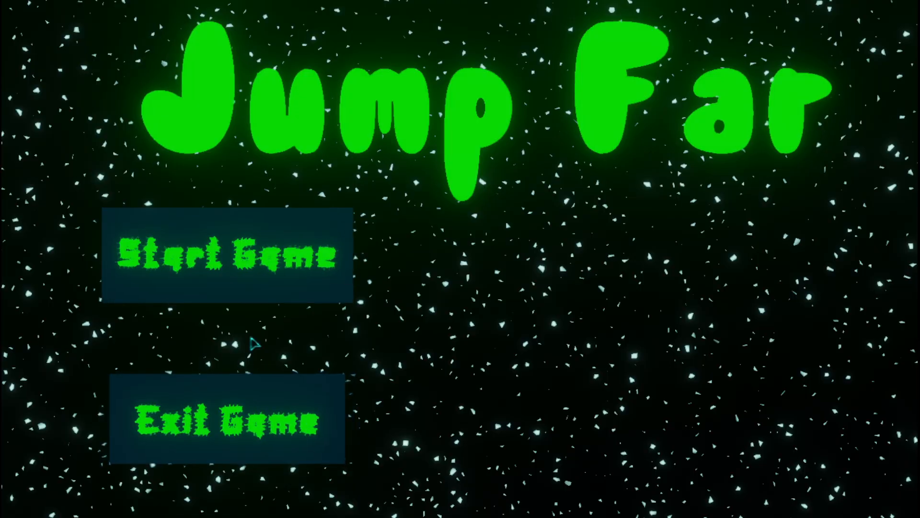
{"action": "left_click", "coordinate": [307, 251]}
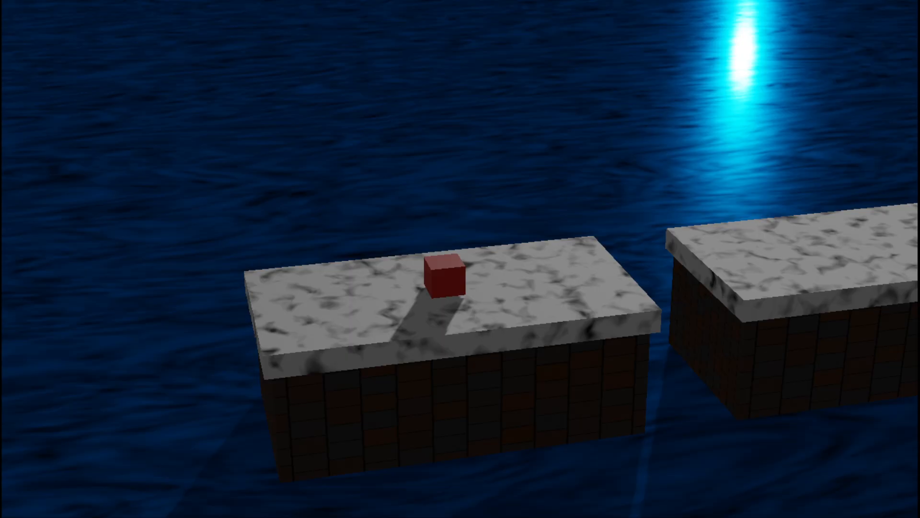
{"action": "key", "text": "a"}
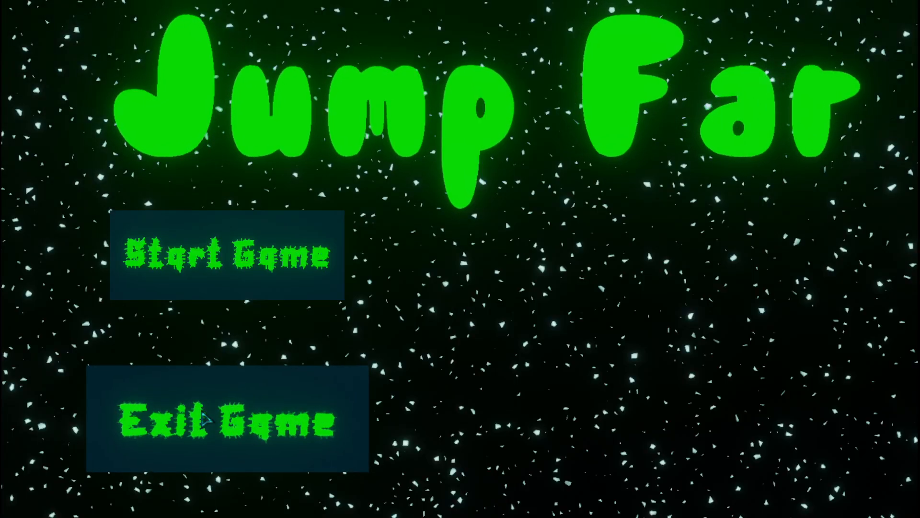
{"action": "left_click", "coordinate": [365, 448]}
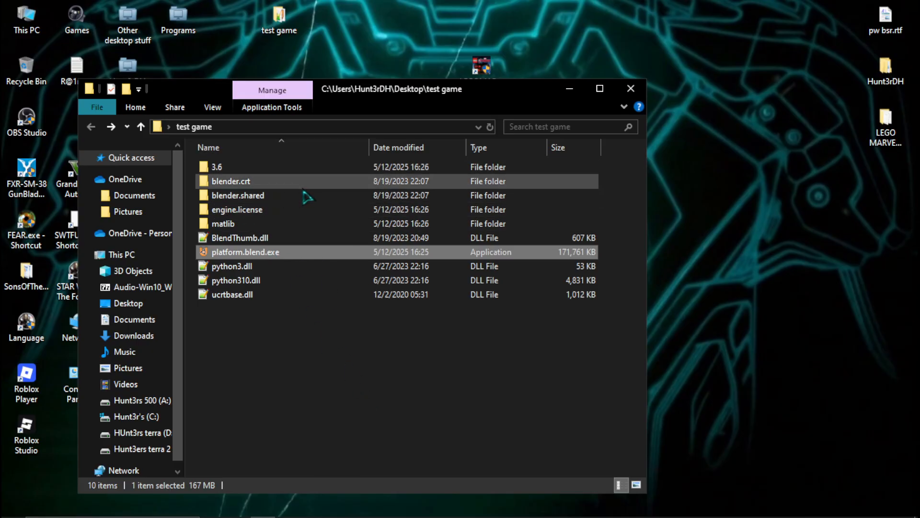
- Look through the DLL files in the blender.shared and blender.crt folders, returning to the test game folder
{"action": "double_click", "coordinate": [247, 195]}
{"action": "scroll", "coordinate": [366, 320], "scroll_direction": "down", "scroll_amount": 12}
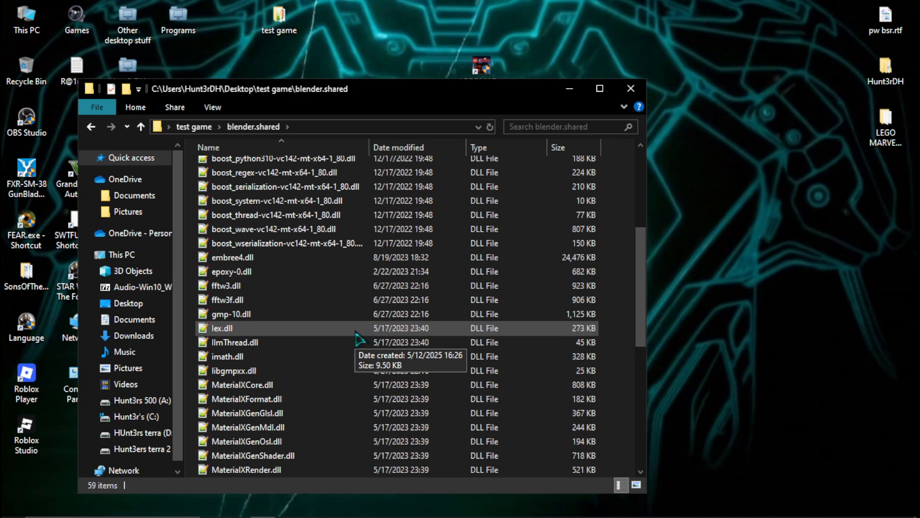
{"action": "scroll", "coordinate": [356, 333], "scroll_direction": "up", "scroll_amount": 12}
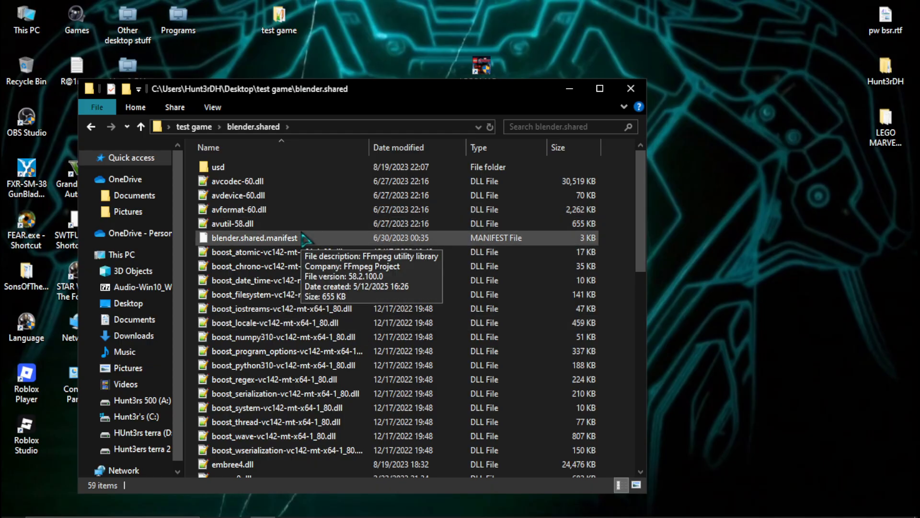
{"action": "key", "text": "alt+Left"}
{"action": "double_click", "coordinate": [258, 181]}
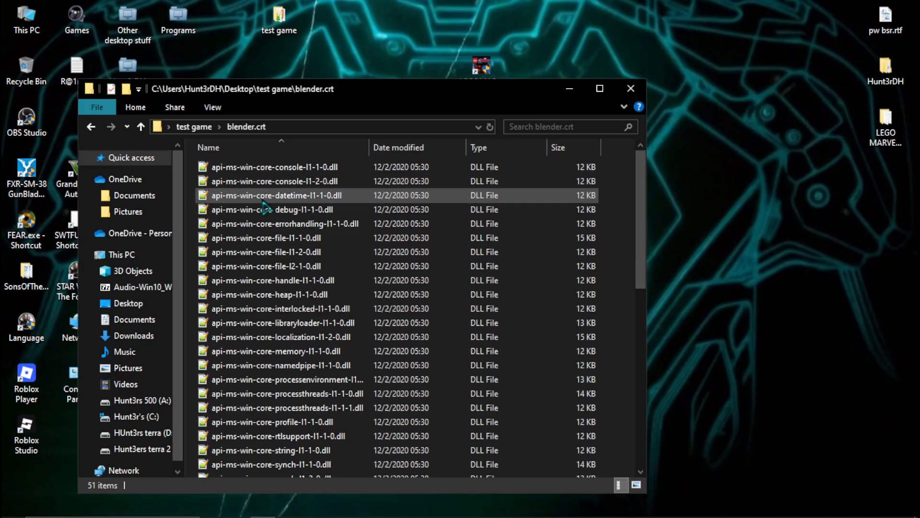
{"action": "scroll", "coordinate": [318, 289], "scroll_direction": "down", "scroll_amount": 8}
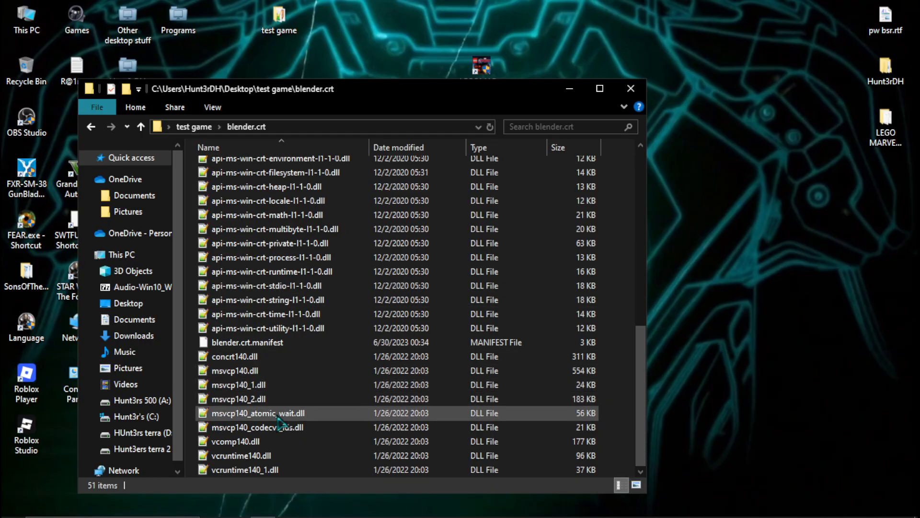
{"action": "scroll", "coordinate": [296, 346], "scroll_direction": "up", "scroll_amount": 8}
{"action": "key", "text": "BackSpace"}
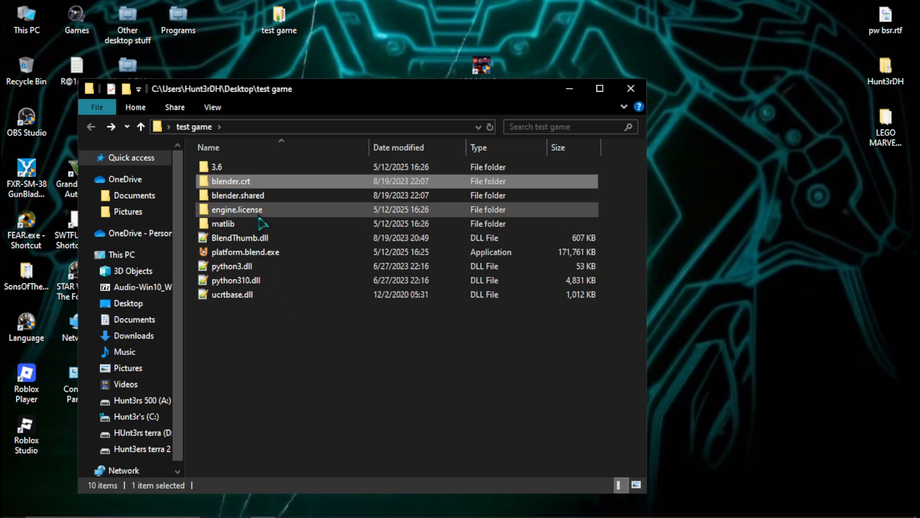
- Examine the scripts, datafiles and config subfolders of the 3.6 folder and return to the test game folder
{"action": "double_click", "coordinate": [231, 167]}
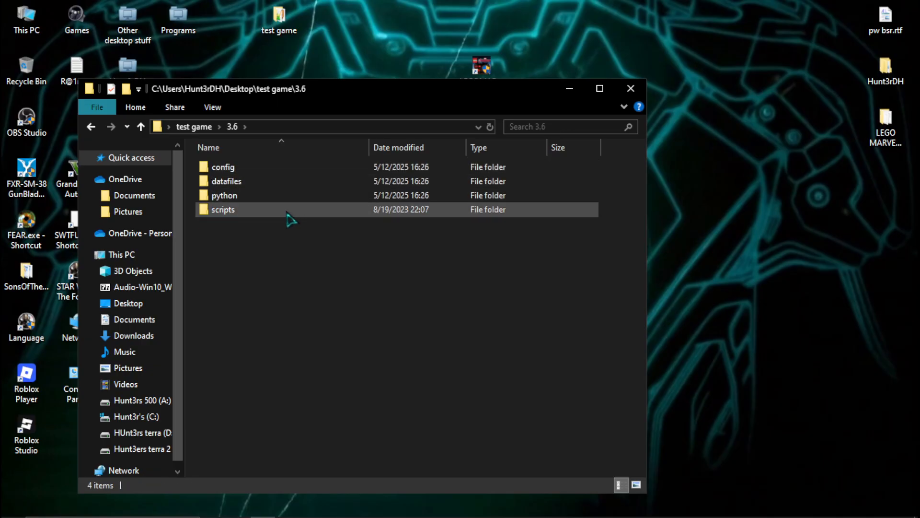
{"action": "double_click", "coordinate": [254, 211]}
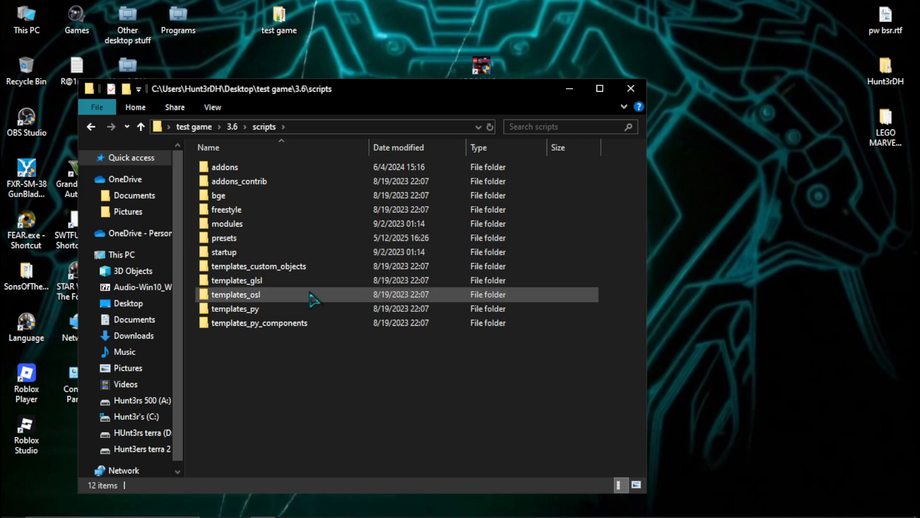
{"action": "key", "text": "BackSpace"}
{"action": "key", "text": "Return"}
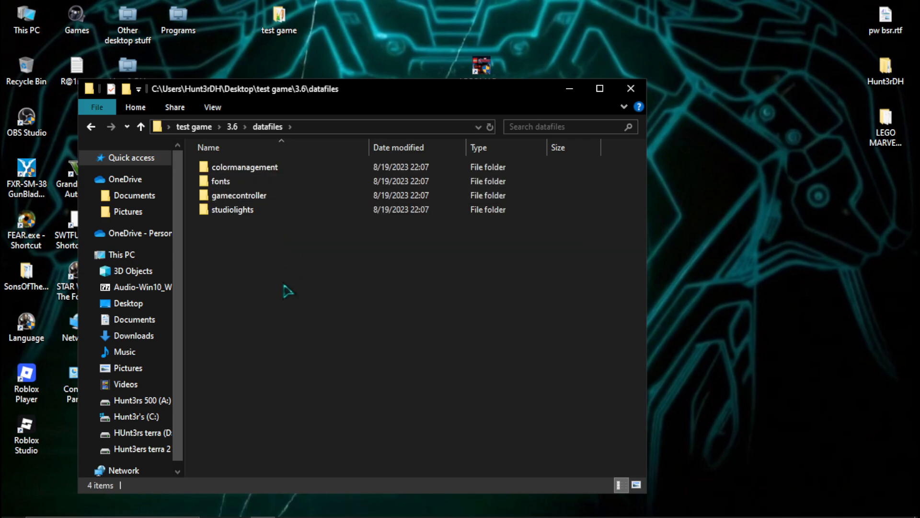
{"action": "key", "text": "BackSpace"}
{"action": "double_click", "coordinate": [248, 169]}
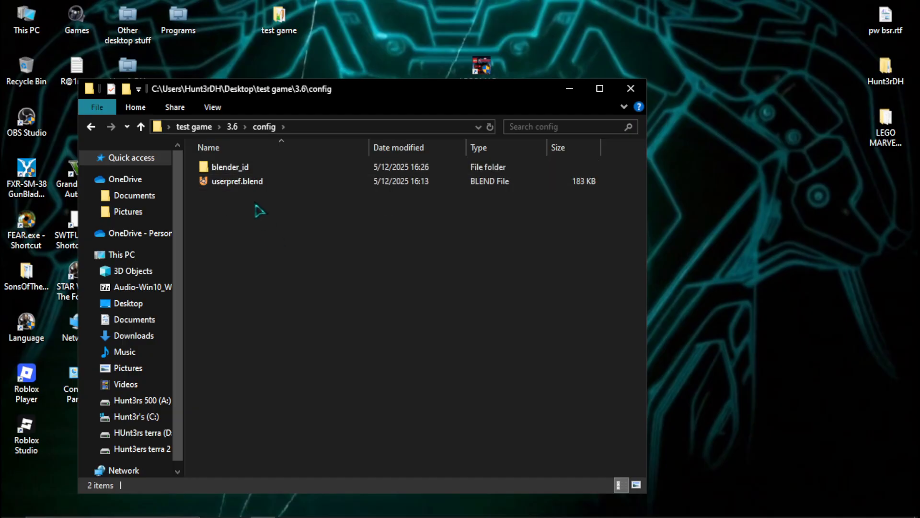
{"action": "key", "text": "BackSpace"}
{"action": "key", "text": "Down"}
{"action": "key", "text": "Return"}
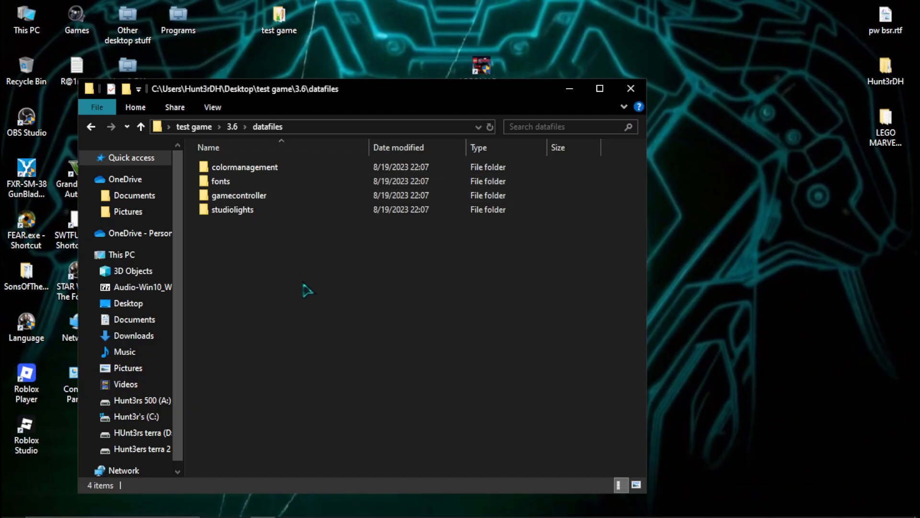
{"action": "key", "text": "BackSpace"}
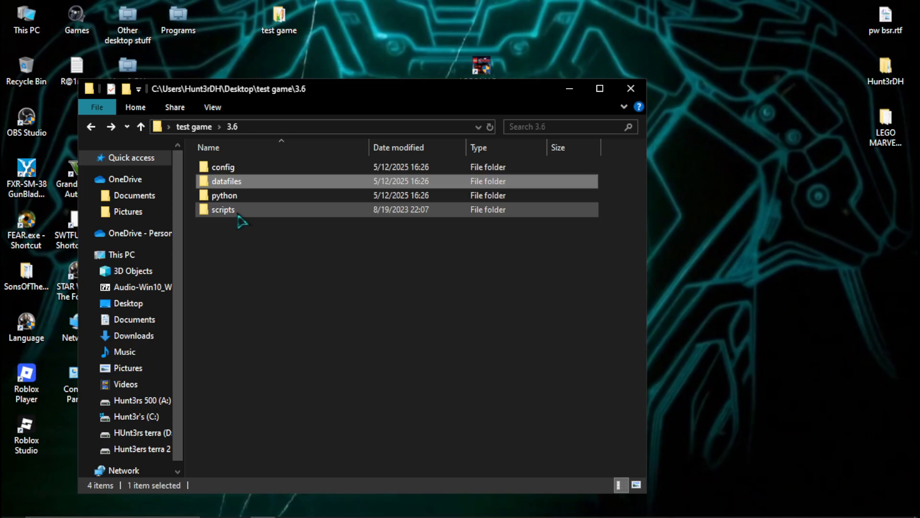
{"action": "key", "text": "BackSpace"}
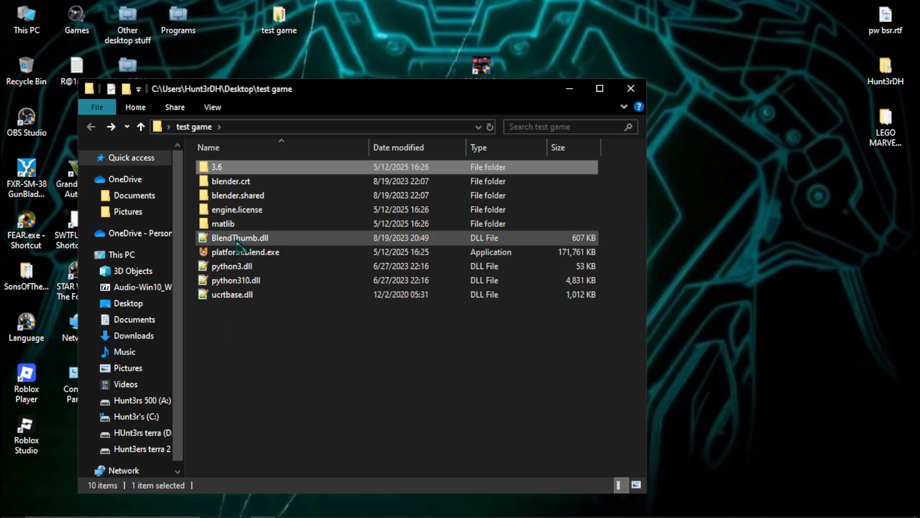
- View the contents of the matlib folder and look through the full list of DLL files in blender.shared
{"action": "double_click", "coordinate": [225, 223]}
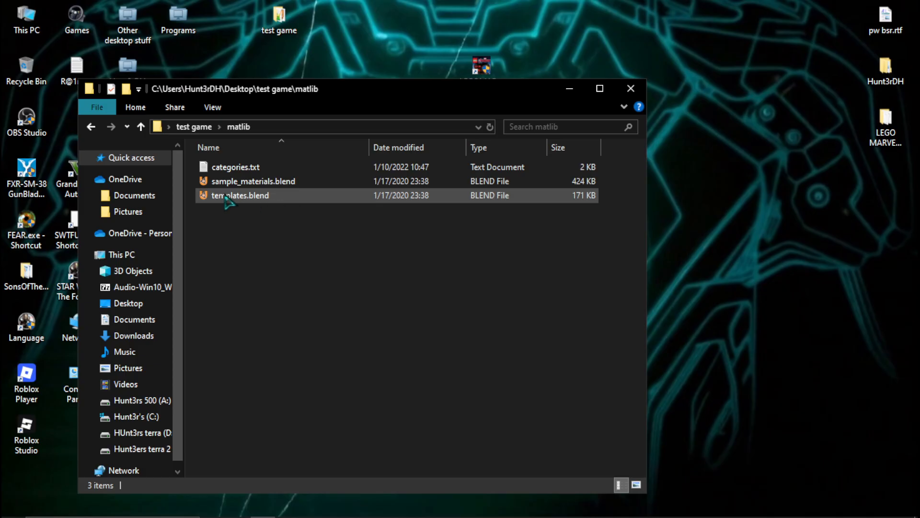
{"action": "key", "text": "alt+Left"}
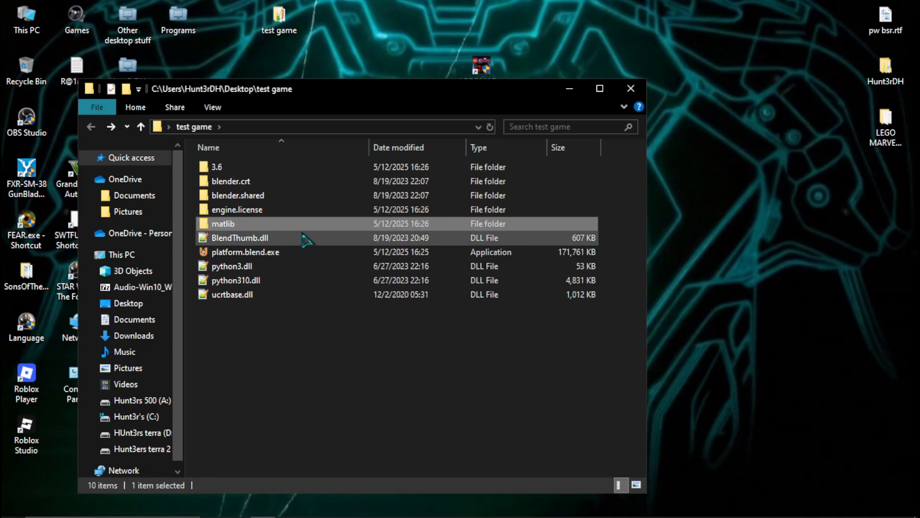
{"action": "double_click", "coordinate": [250, 198]}
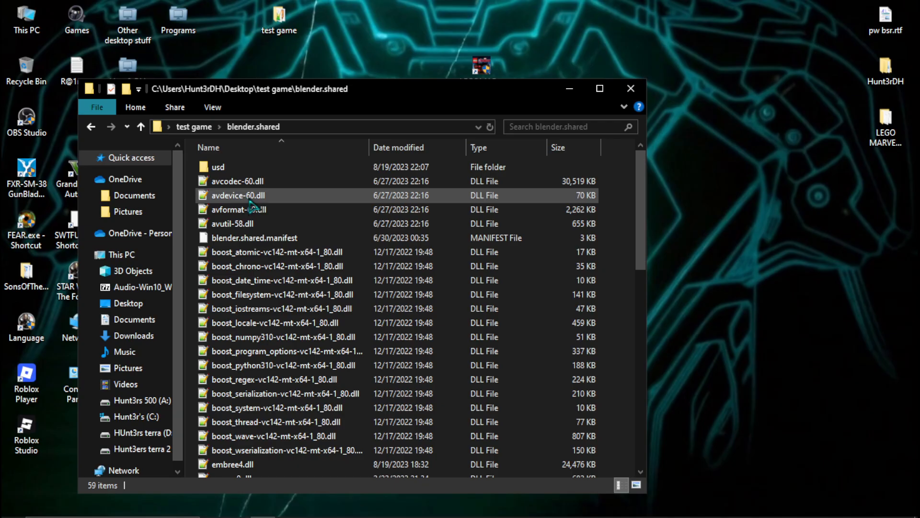
{"action": "scroll", "coordinate": [339, 356], "scroll_direction": "down", "scroll_amount": 10}
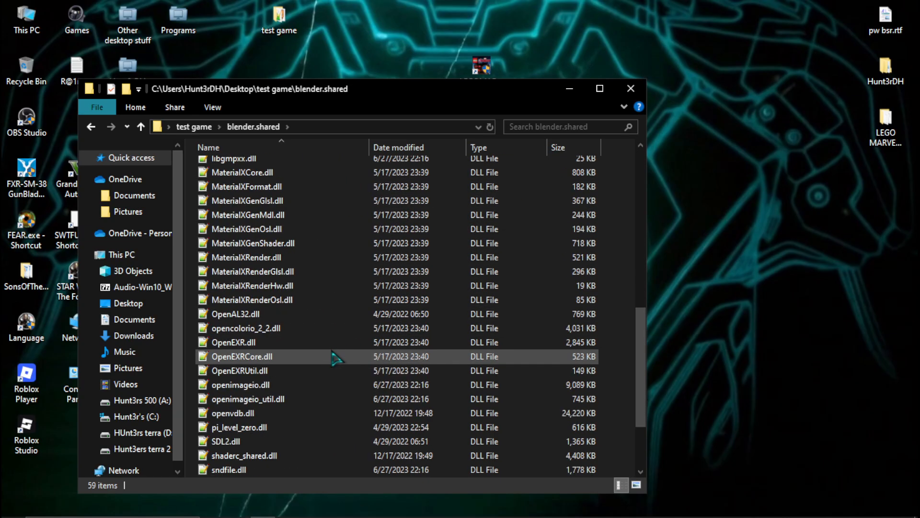
{"action": "scroll", "coordinate": [305, 440], "scroll_direction": "up", "scroll_amount": 7}
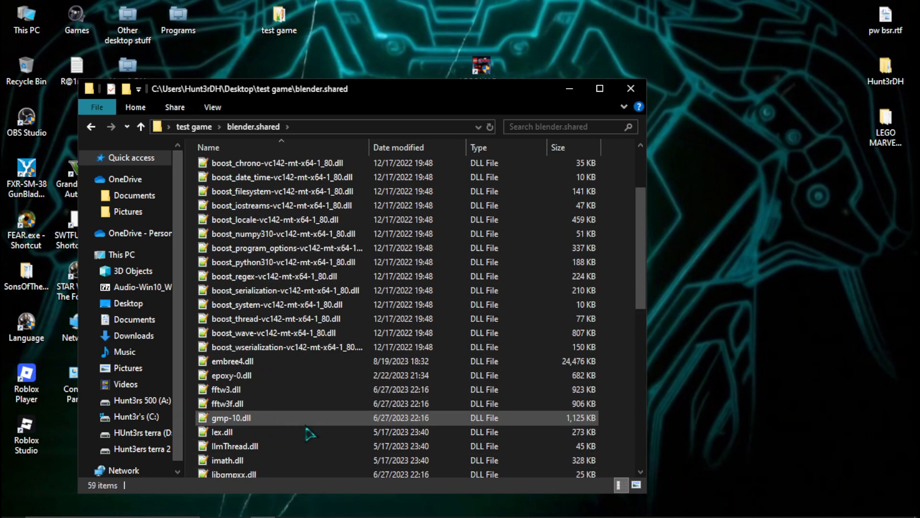
{"action": "scroll", "coordinate": [309, 433], "scroll_direction": "up", "scroll_amount": 2}
{"action": "scroll", "coordinate": [310, 434], "scroll_direction": "down", "scroll_amount": 1}
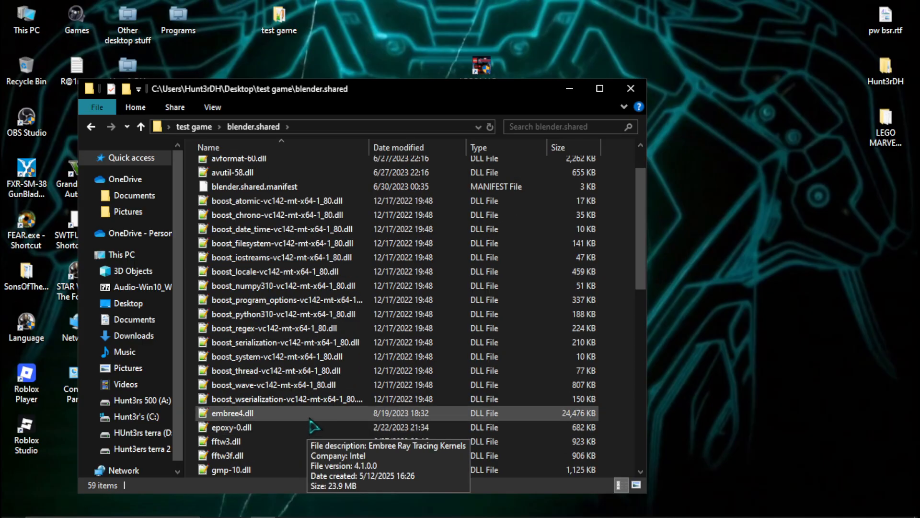
{"action": "scroll", "coordinate": [308, 422], "scroll_direction": "up", "scroll_amount": 2}
- Browse the usd folder inside blender.shared and check the resources inside its ar subfolder
{"action": "double_click", "coordinate": [218, 167]}
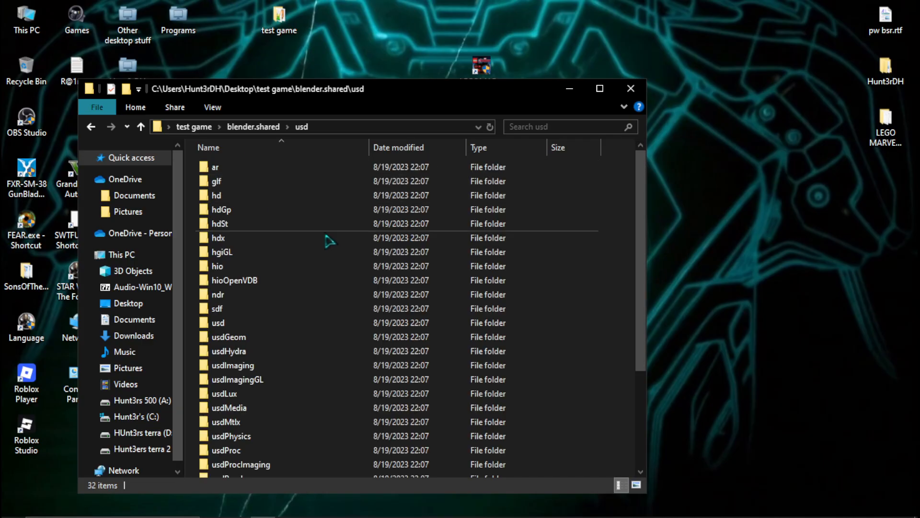
{"action": "scroll", "coordinate": [393, 288], "scroll_direction": "down", "scroll_amount": 3}
{"action": "scroll", "coordinate": [295, 364], "scroll_direction": "up", "scroll_amount": 3}
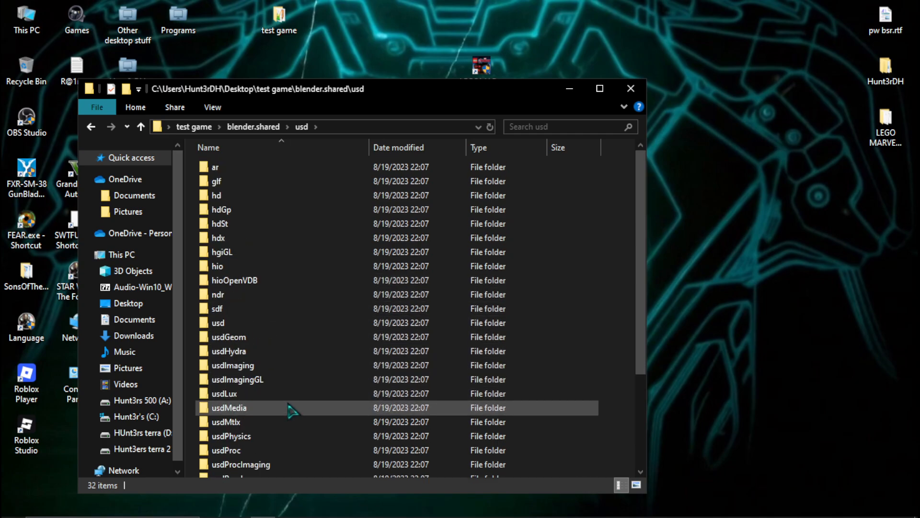
{"action": "double_click", "coordinate": [249, 171]}
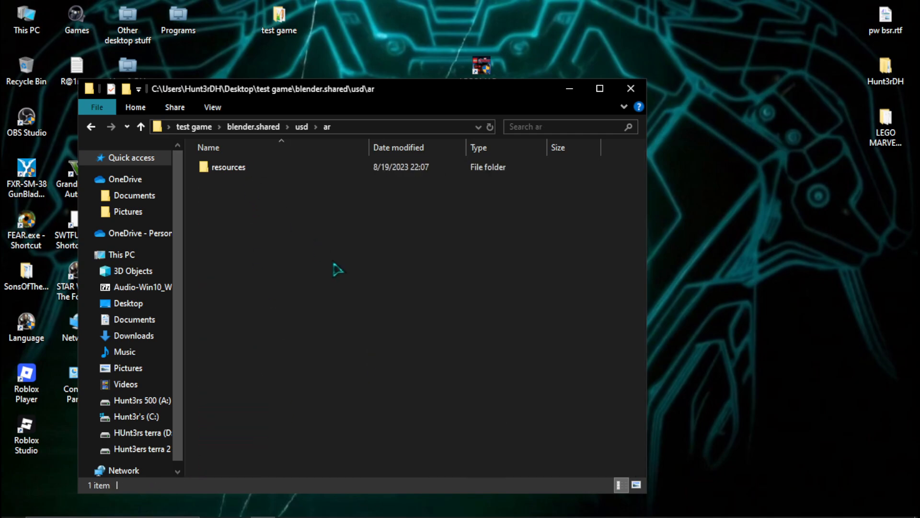
{"action": "double_click", "coordinate": [234, 169]}
{"action": "key", "text": "BackSpace"}
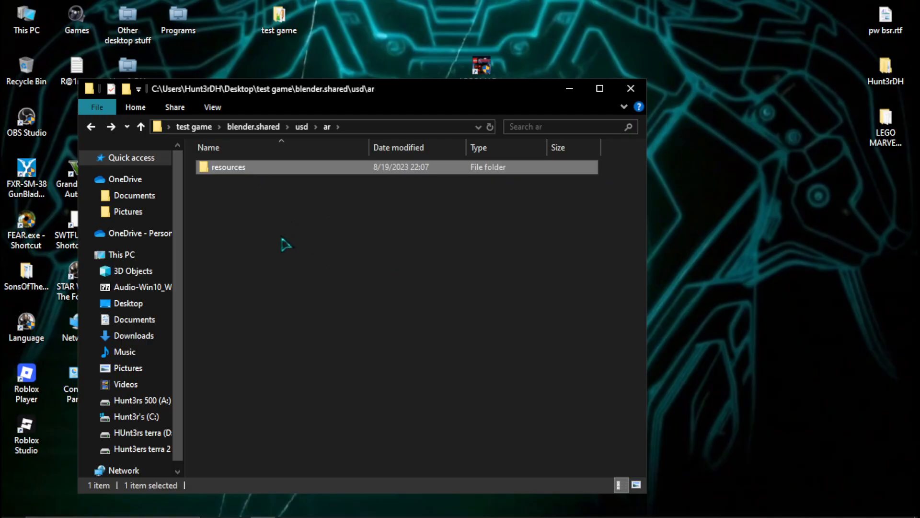
{"action": "key", "text": "BackSpace"}
- Inspect the shader files in the glf subfolder's resources, and go back up to the test game folder
{"action": "double_click", "coordinate": [242, 183]}
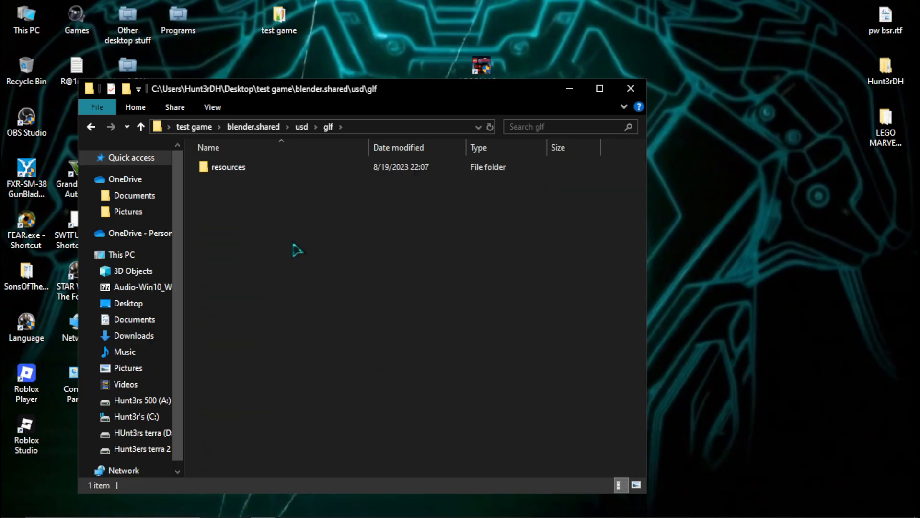
{"action": "key", "text": "BackSpace"}
{"action": "double_click", "coordinate": [221, 181]}
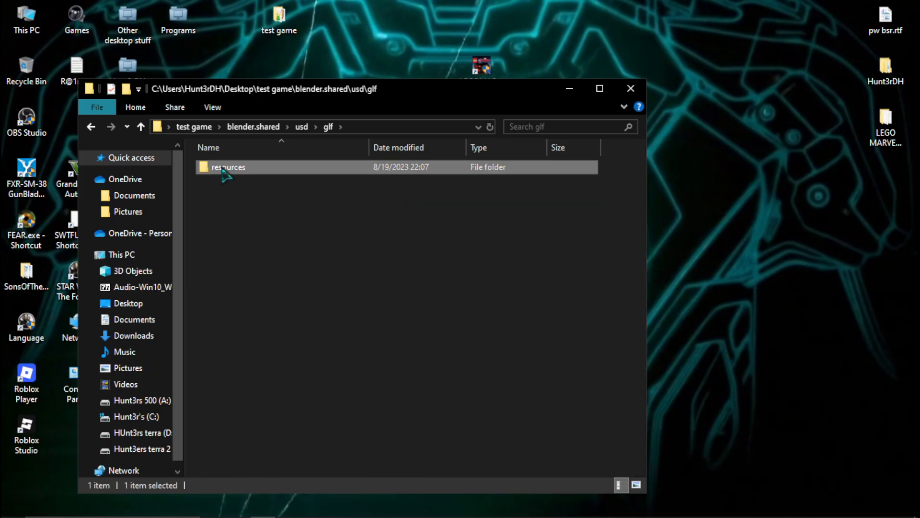
{"action": "double_click", "coordinate": [225, 169]}
{"action": "double_click", "coordinate": [242, 169]}
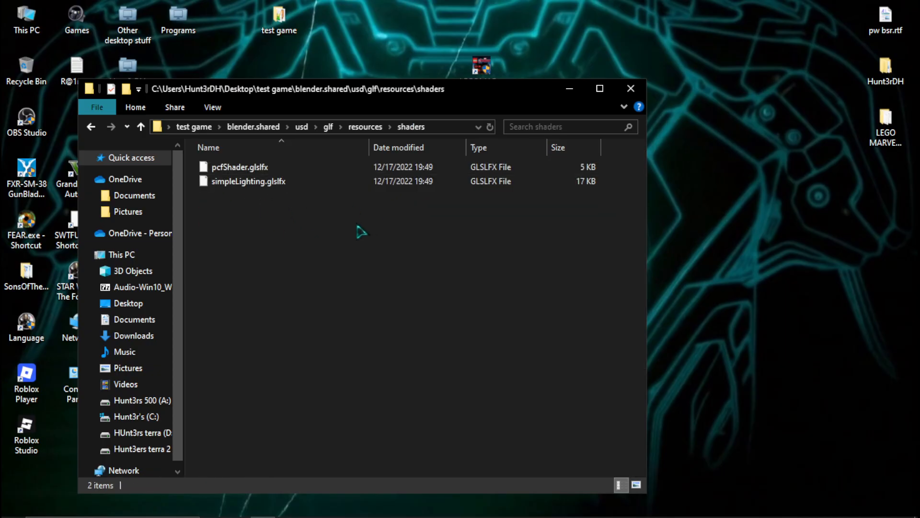
{"action": "key", "text": "BackSpace"}
{"action": "key", "text": "BackSpace"}
{"action": "key", "text": "BackSpace"}
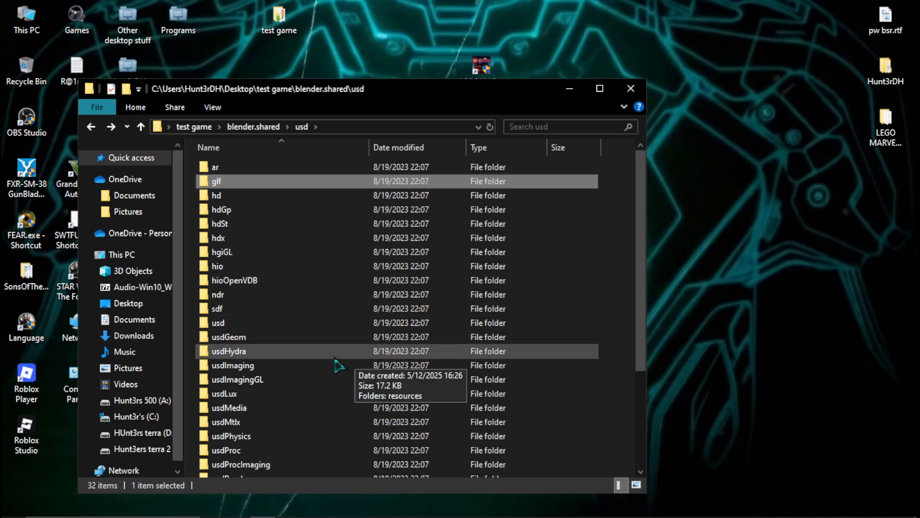
{"action": "key", "text": "BackSpace"}
{"action": "key", "text": "BackSpace"}
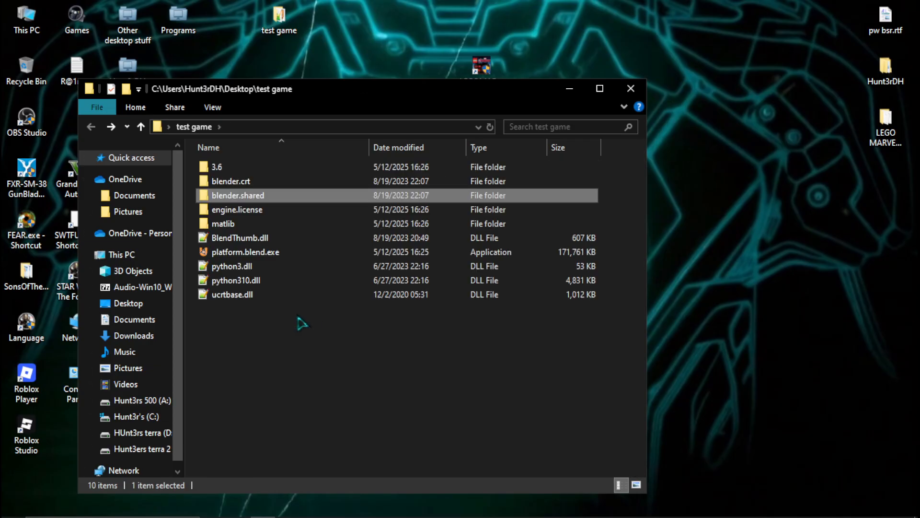